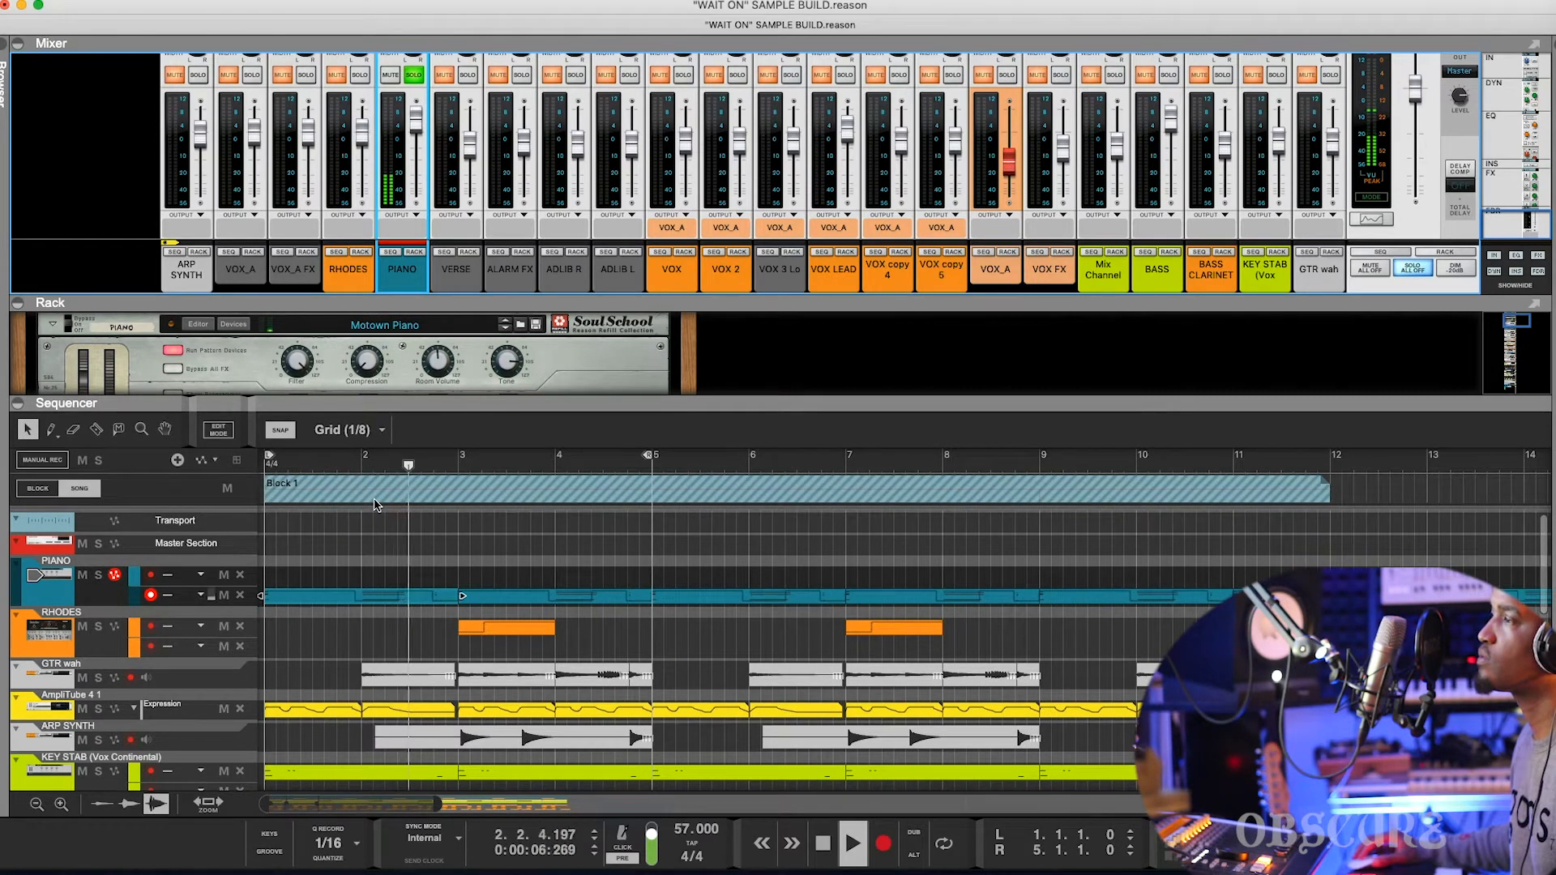
Stop playback, select the PIANO track and examine its devices in the rack.
key("space")
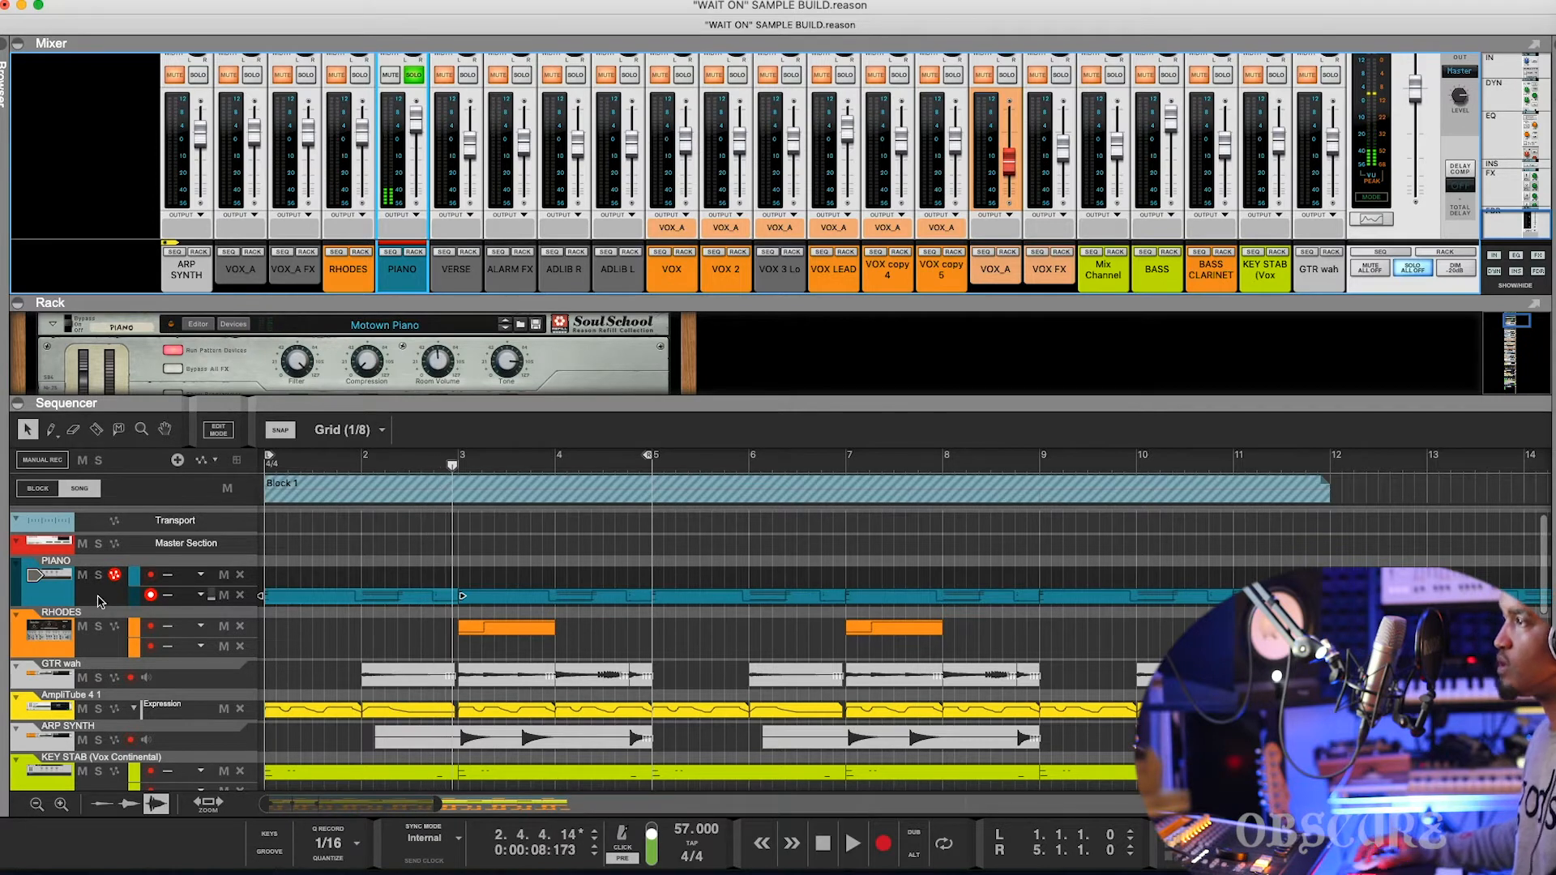
left_click(101, 600)
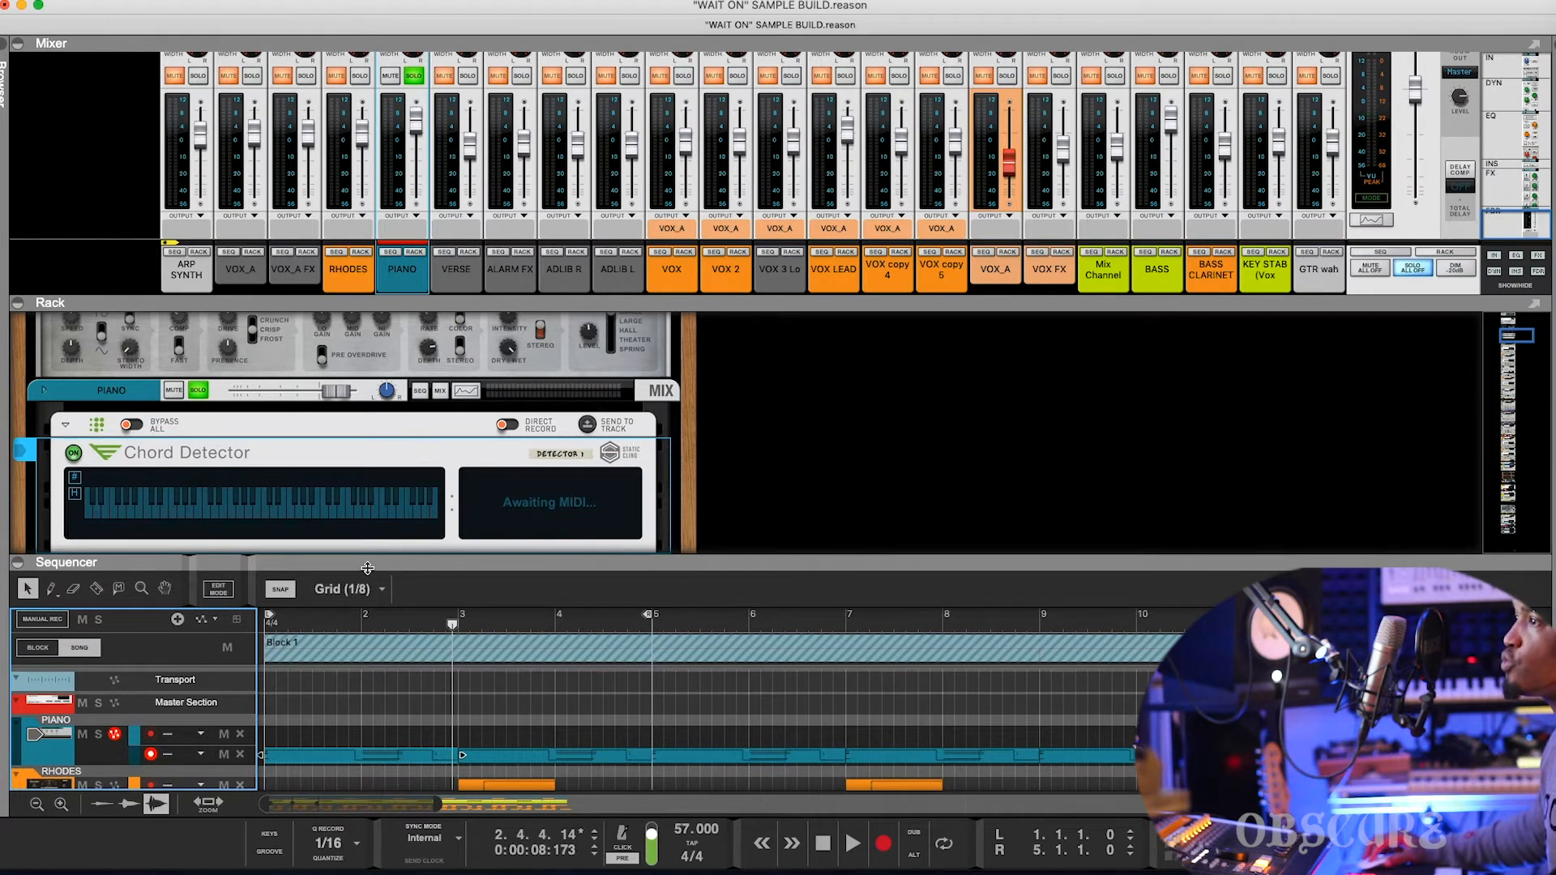
left_click_drag(367, 568, 367, 443)
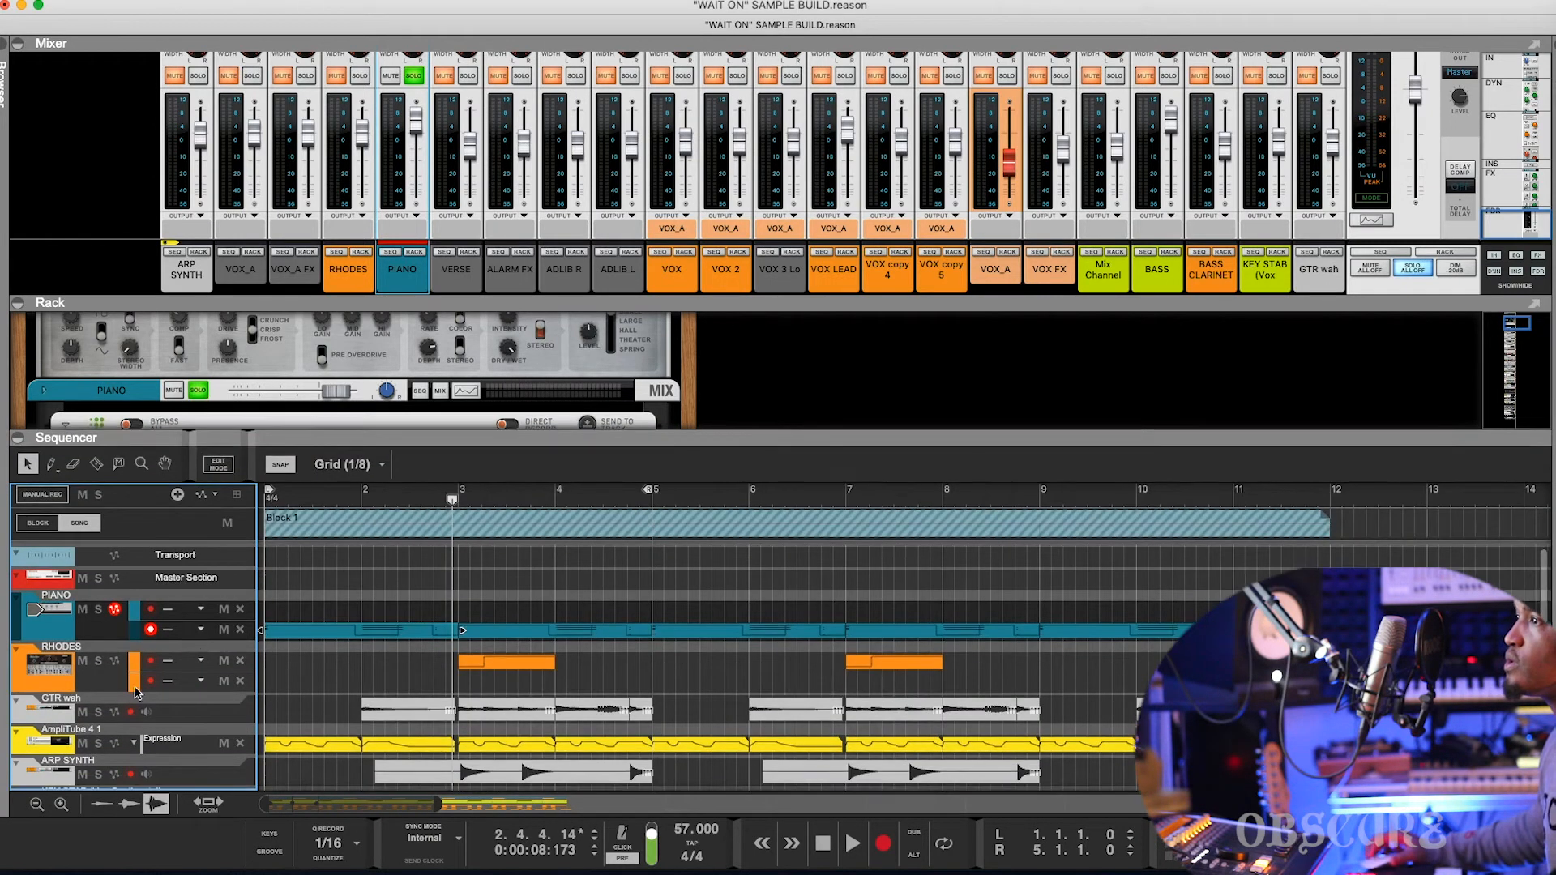
Solo the RHODES mixer channel alongside PIANO and play both parts through bar 3.
left_click(99, 661)
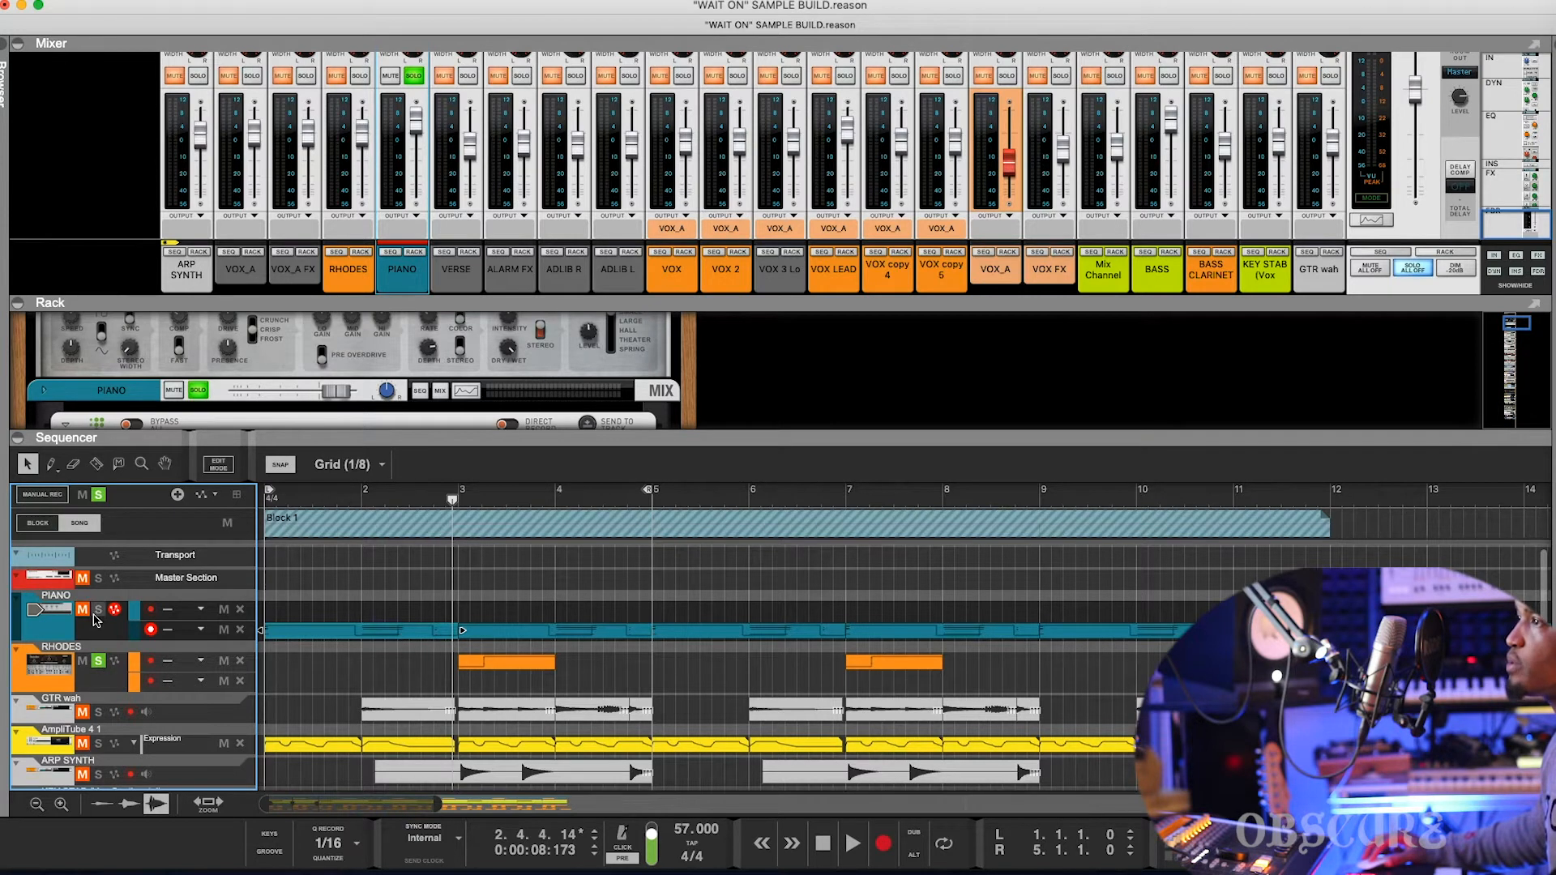
left_click(99, 666)
key("space")
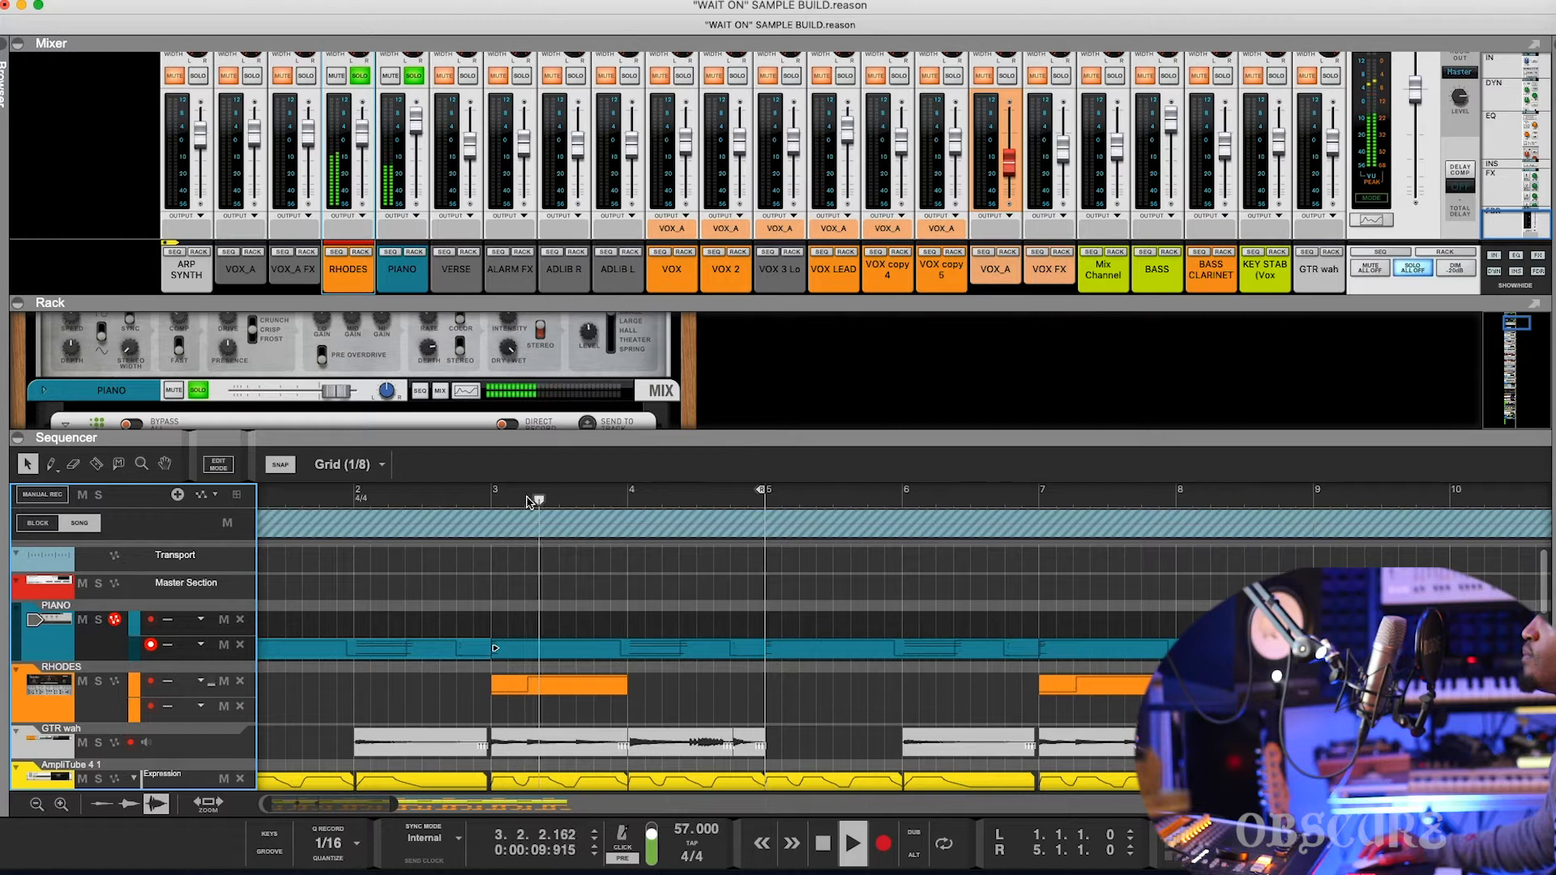
key("space")
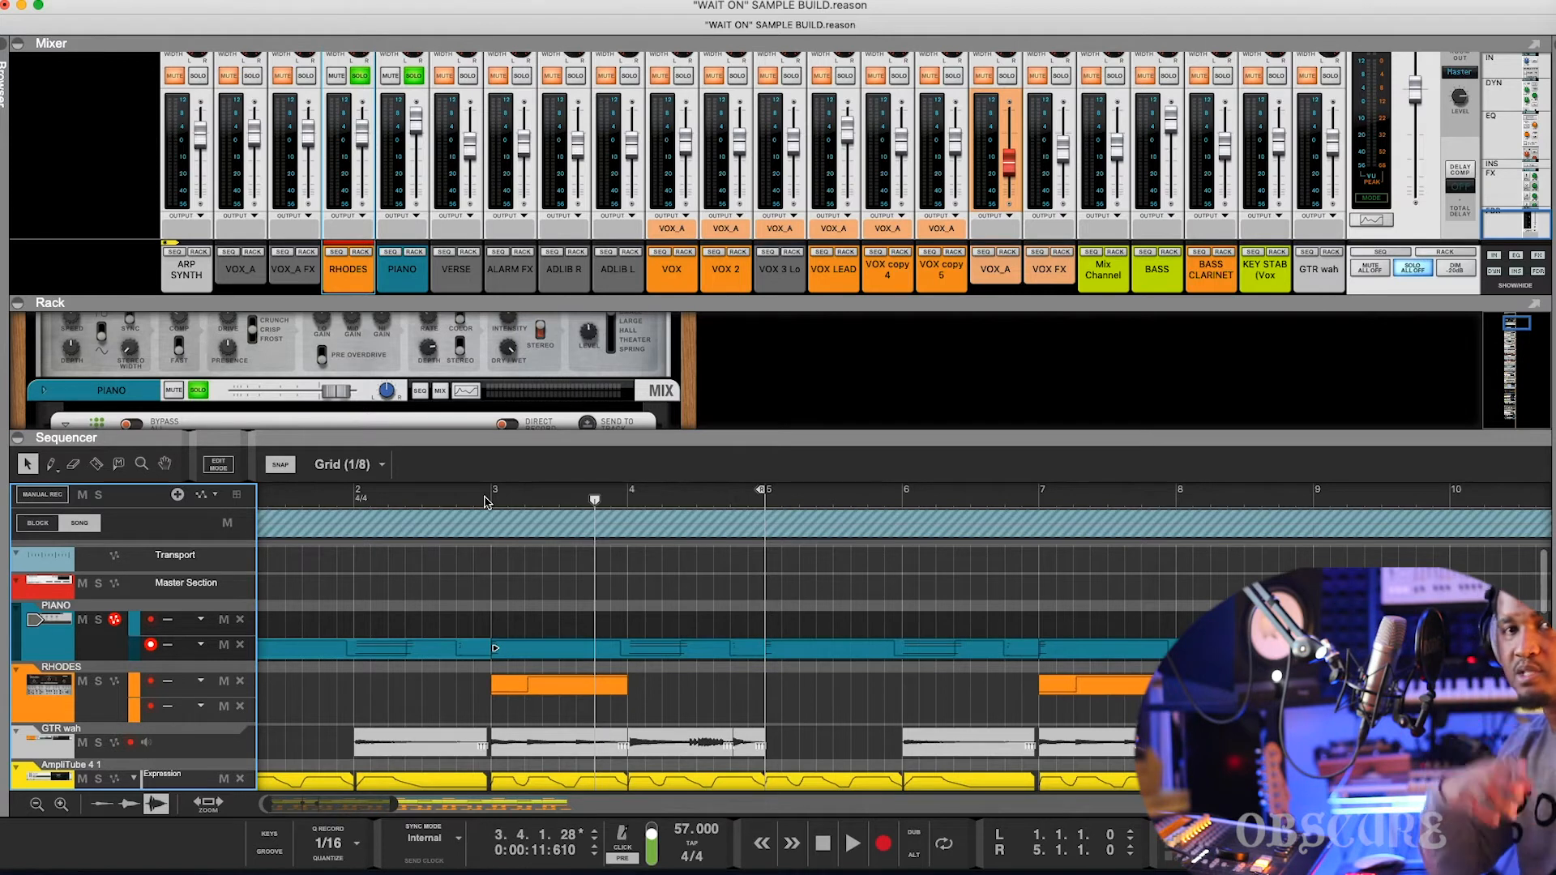
Solo the GTR wah mixer channel alongside RHODES and PIANO, and play the arrangement from bar 2.
scroll(515, 573, "down", 5)
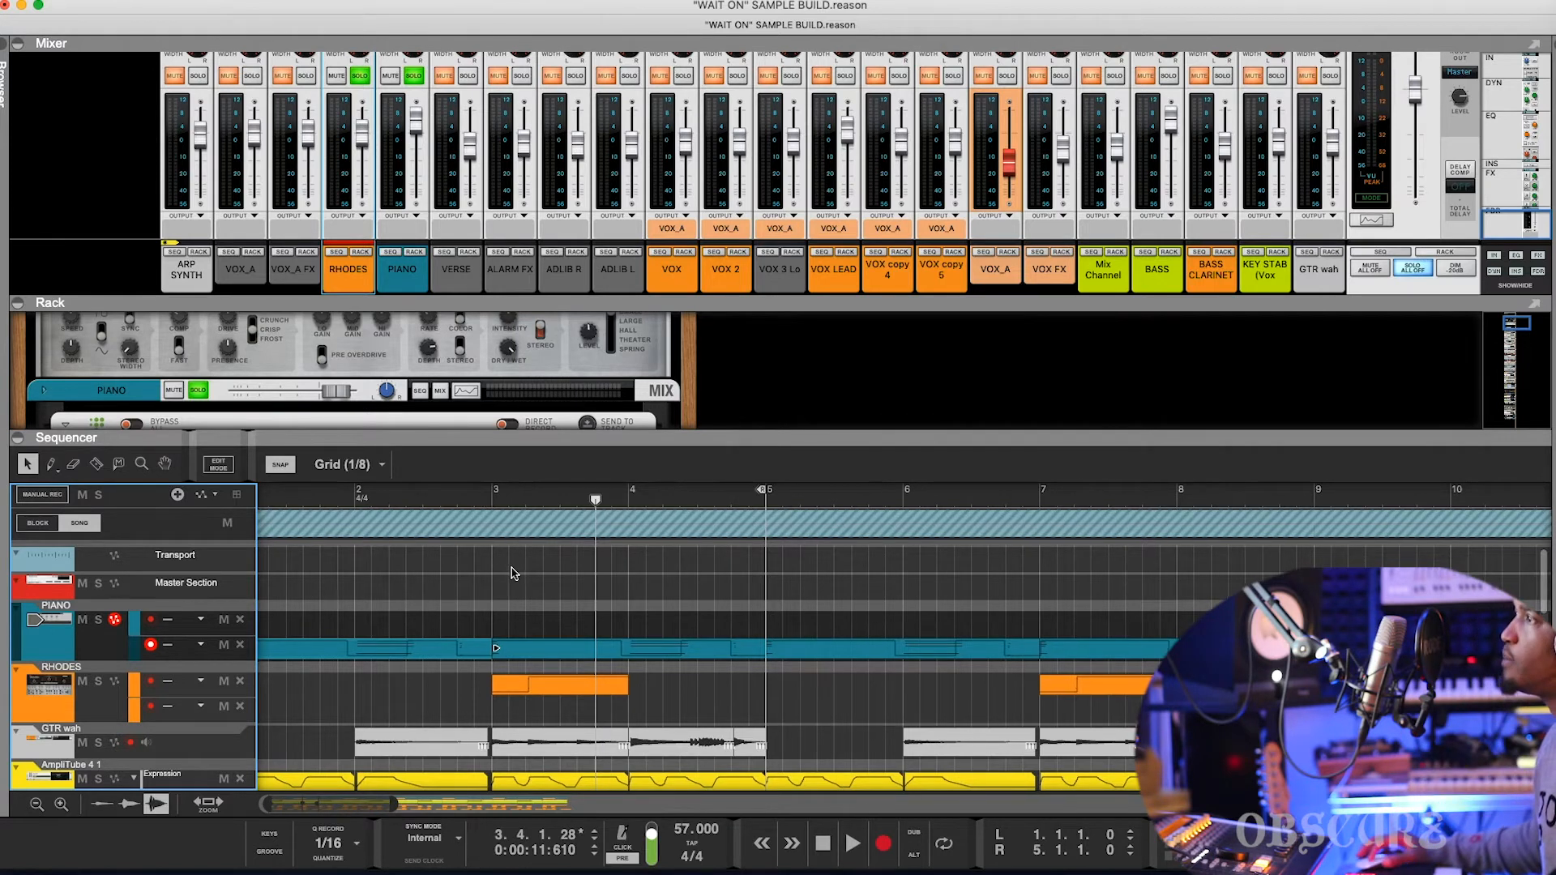
scroll(265, 657, "down", 1)
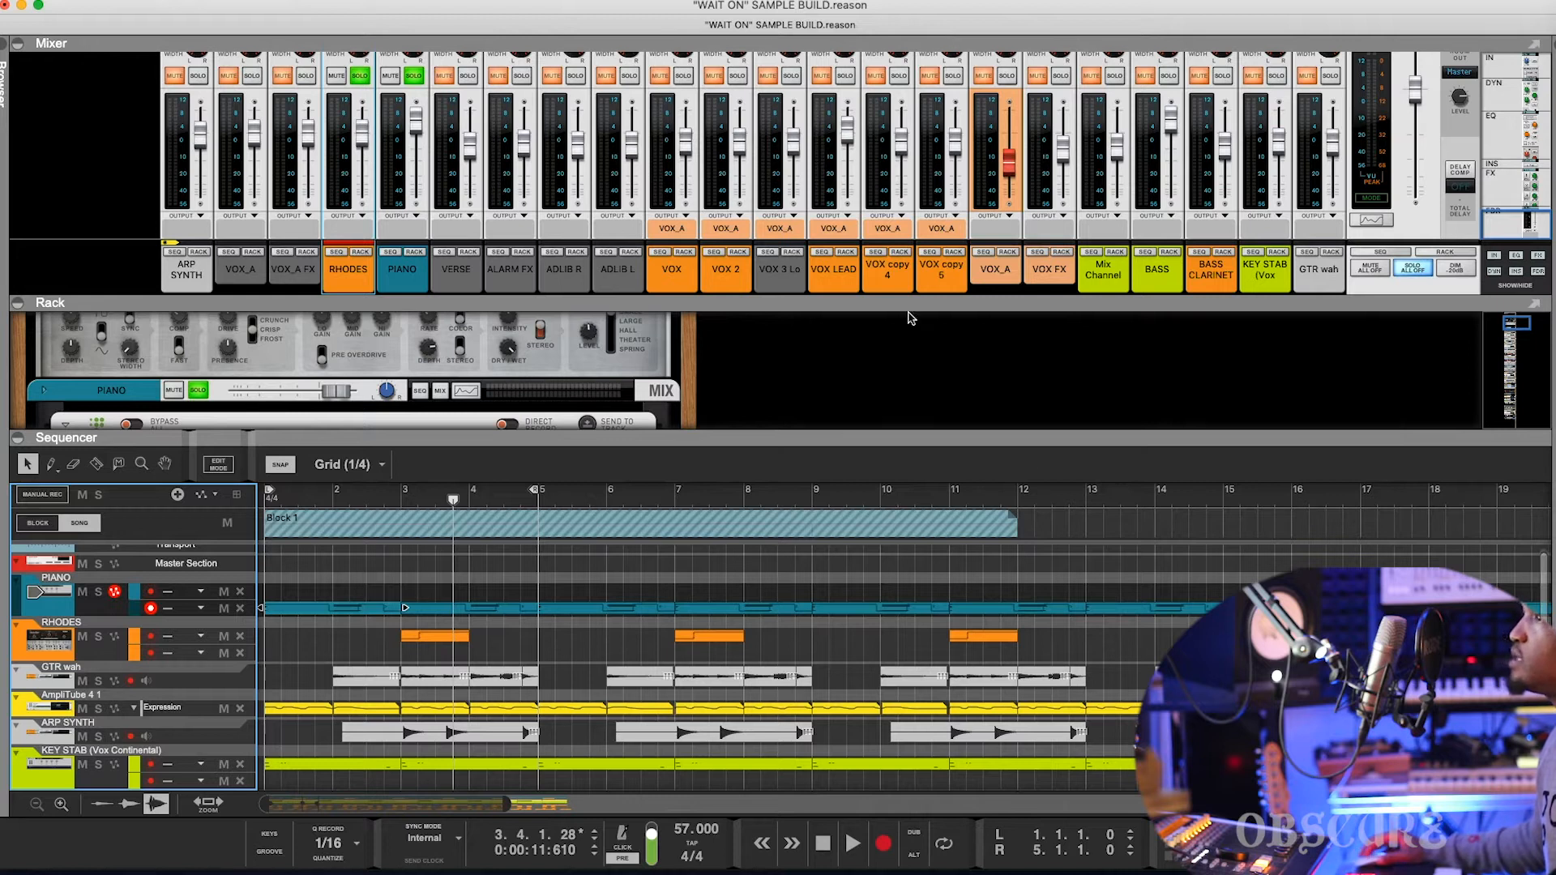
left_click(1333, 75)
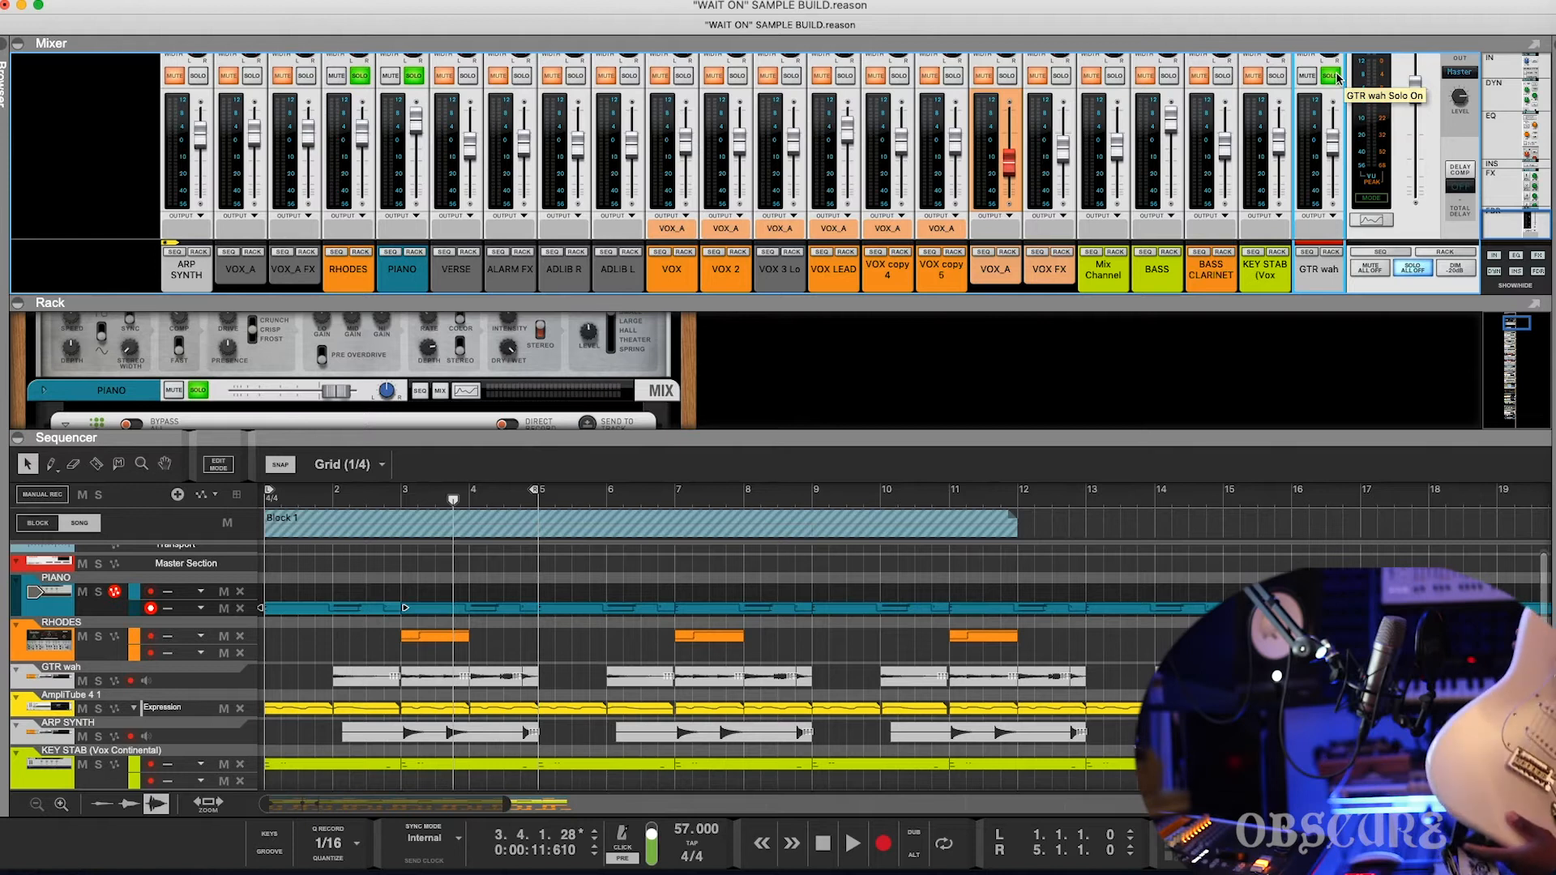
left_click(334, 496)
key("space")
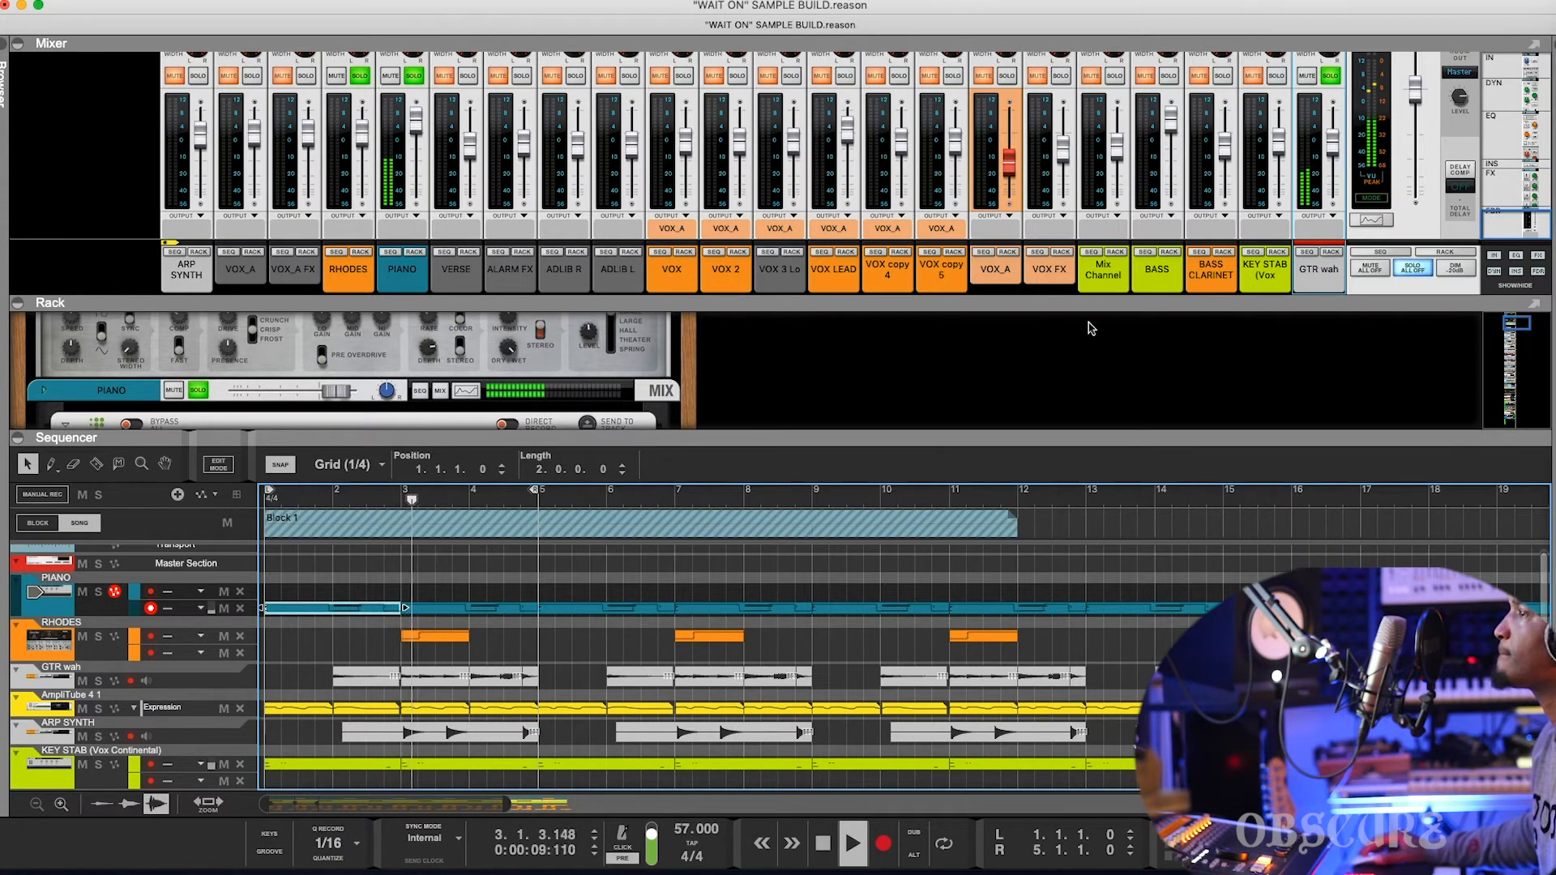
Select the GTR wah track, enlarge the rack, and open its AmpliTube 4 plugin window clear of the rack devices.
left_click(192, 683)
left_click_drag(162, 436, 162, 602)
scroll(358, 481, "down", 5)
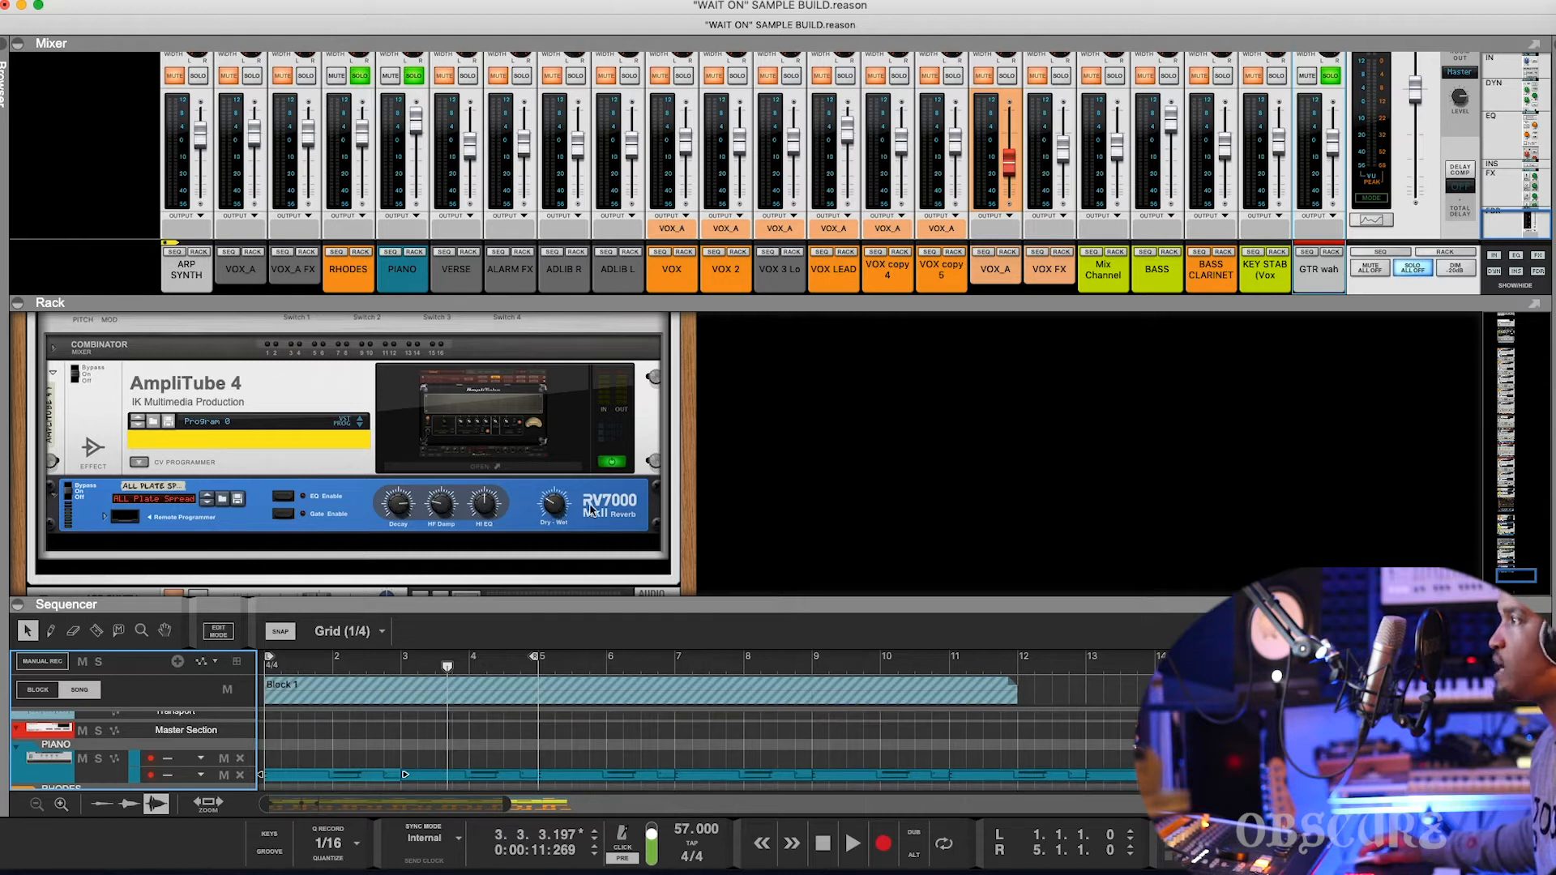
left_click(512, 468)
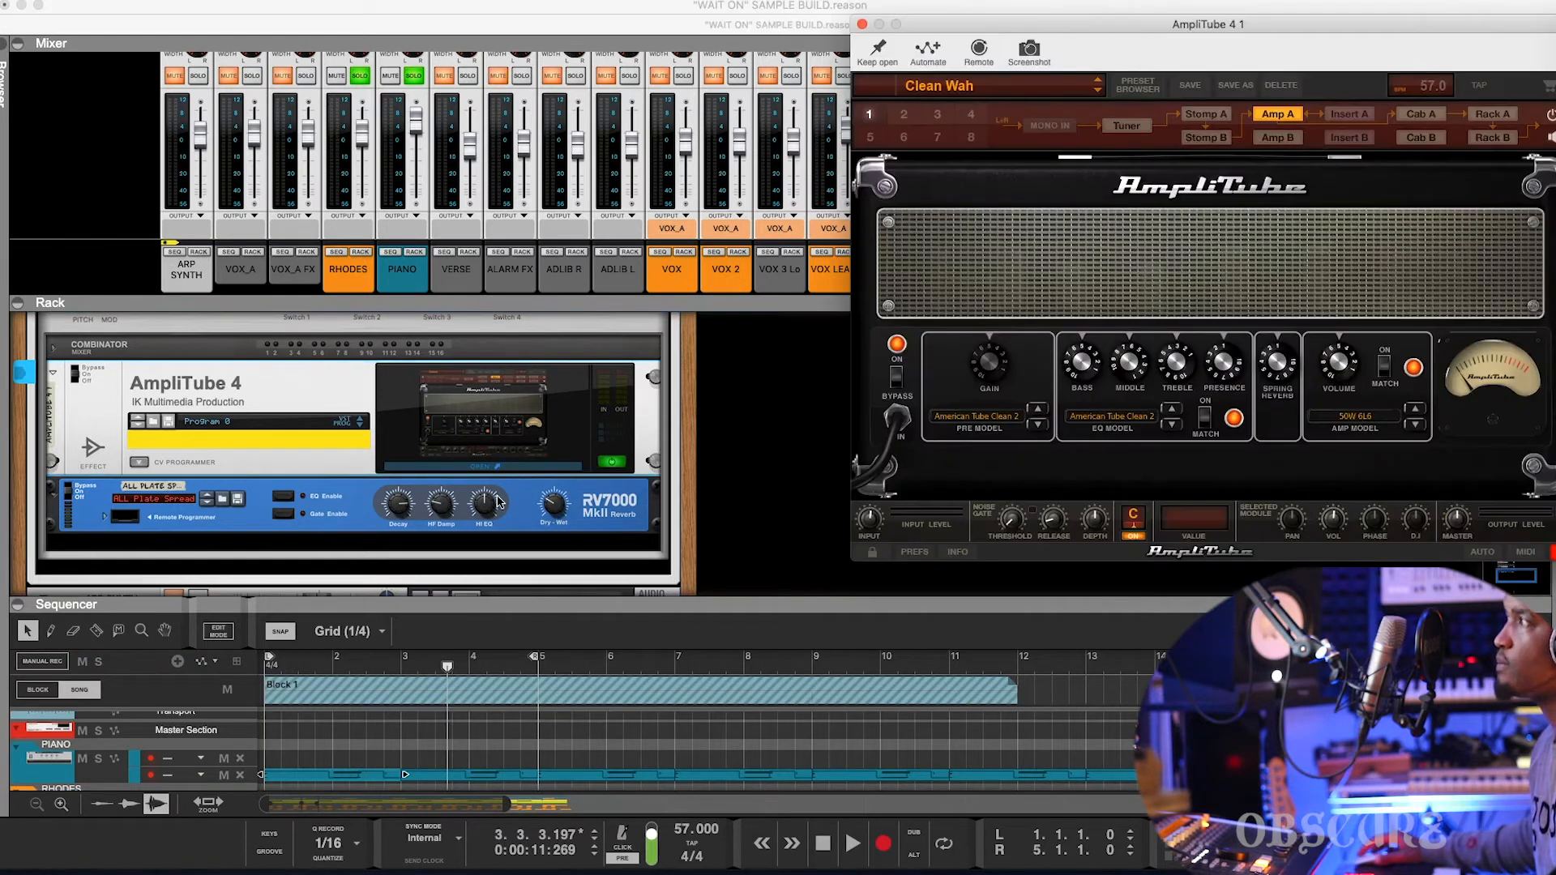
left_click_drag(1086, 24, 932, 73)
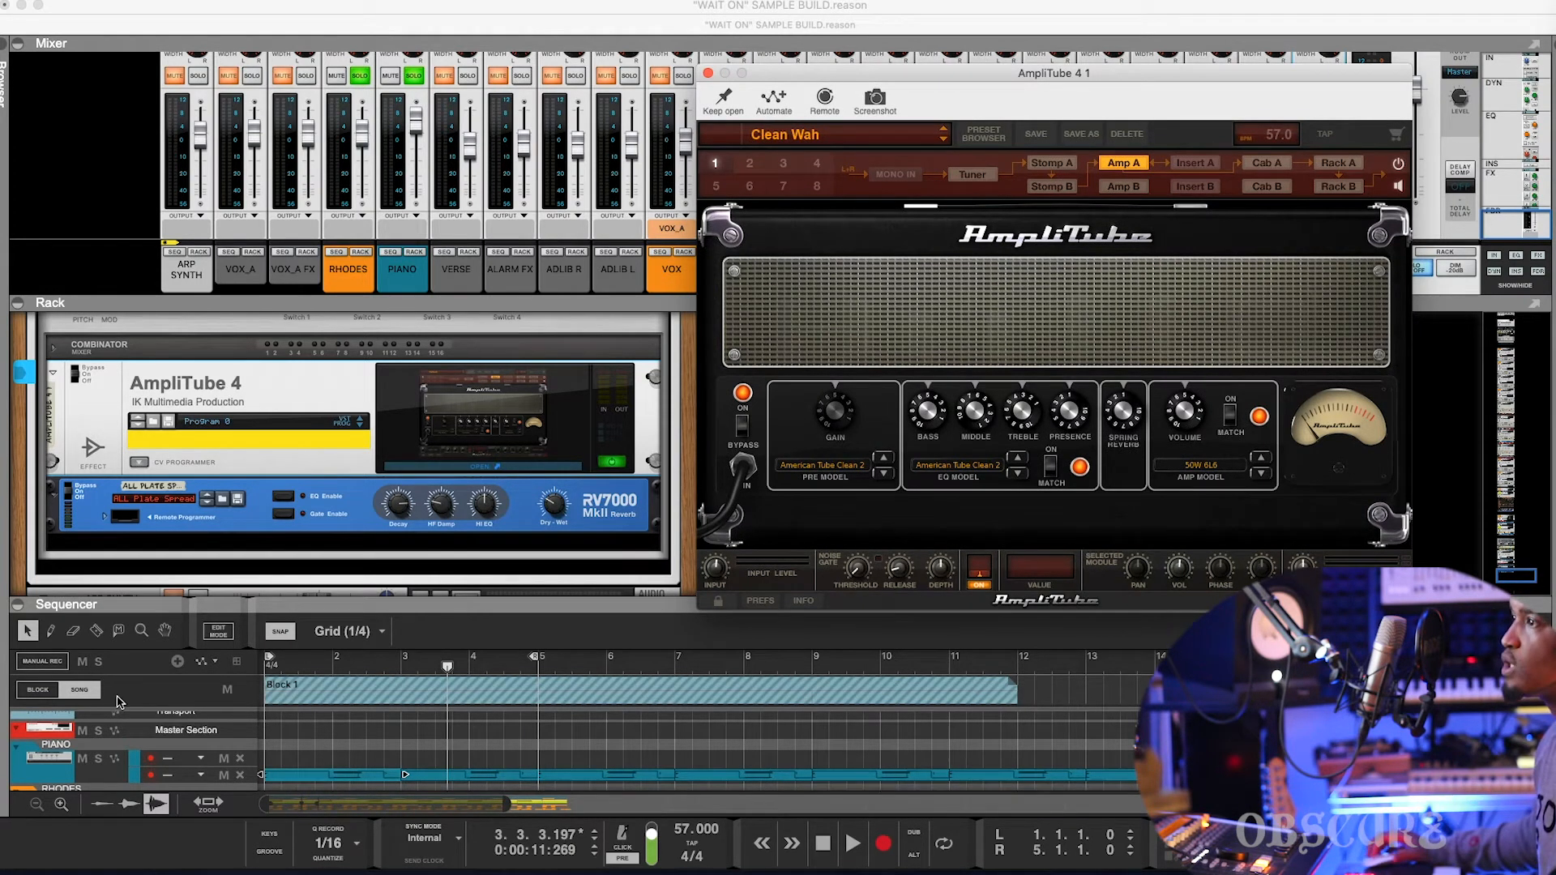
Select the AmpliTube 4 1 track's Expression automation lane and place the playhead at bar 3.
scroll(121, 722, "down", 6)
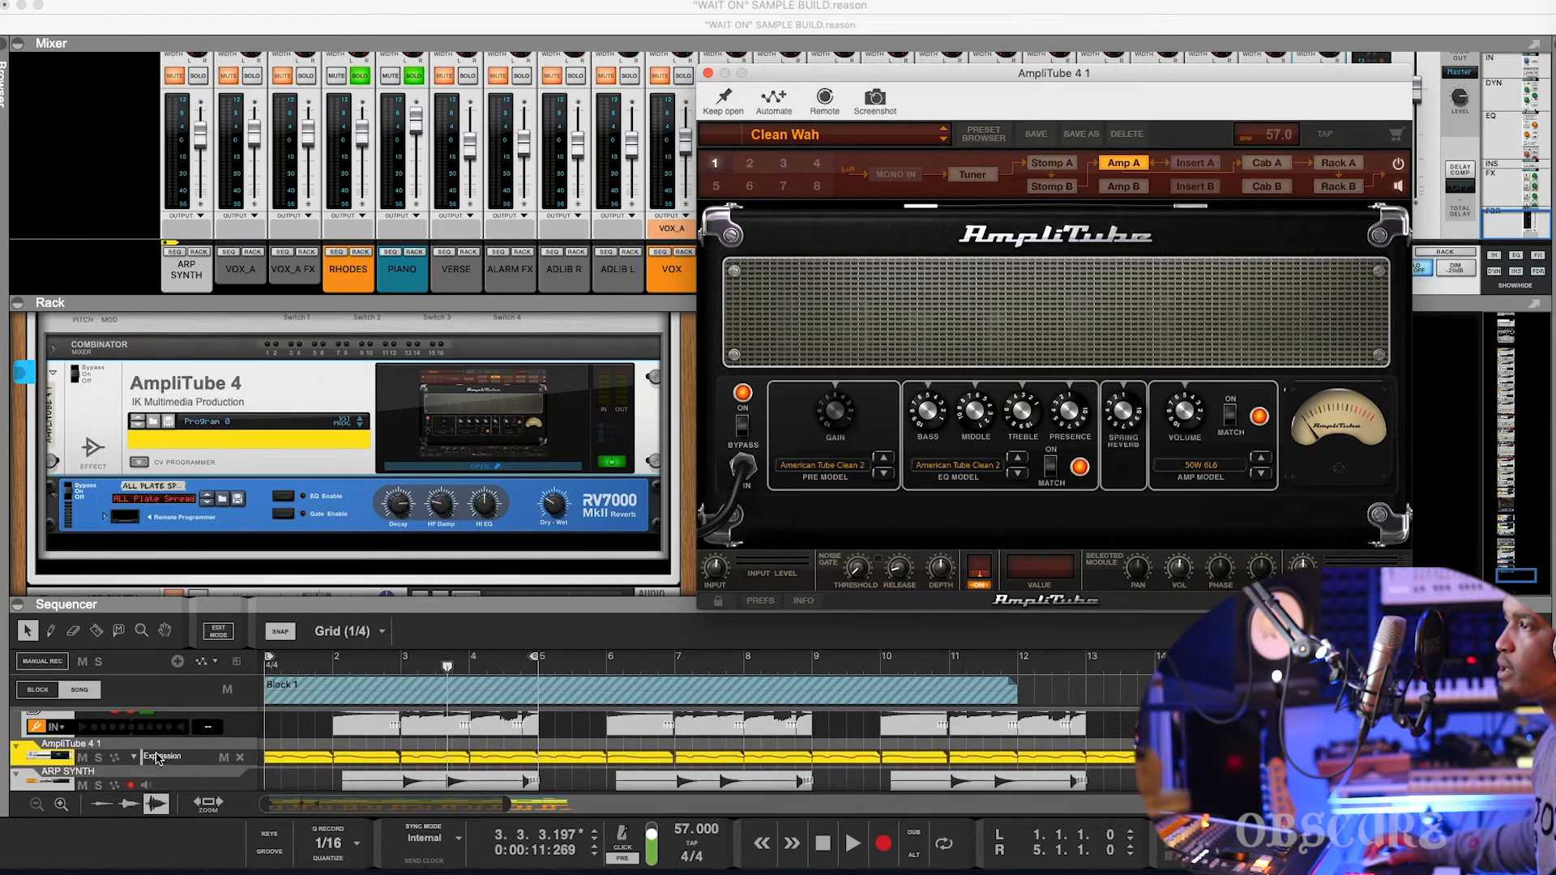
left_click(156, 758)
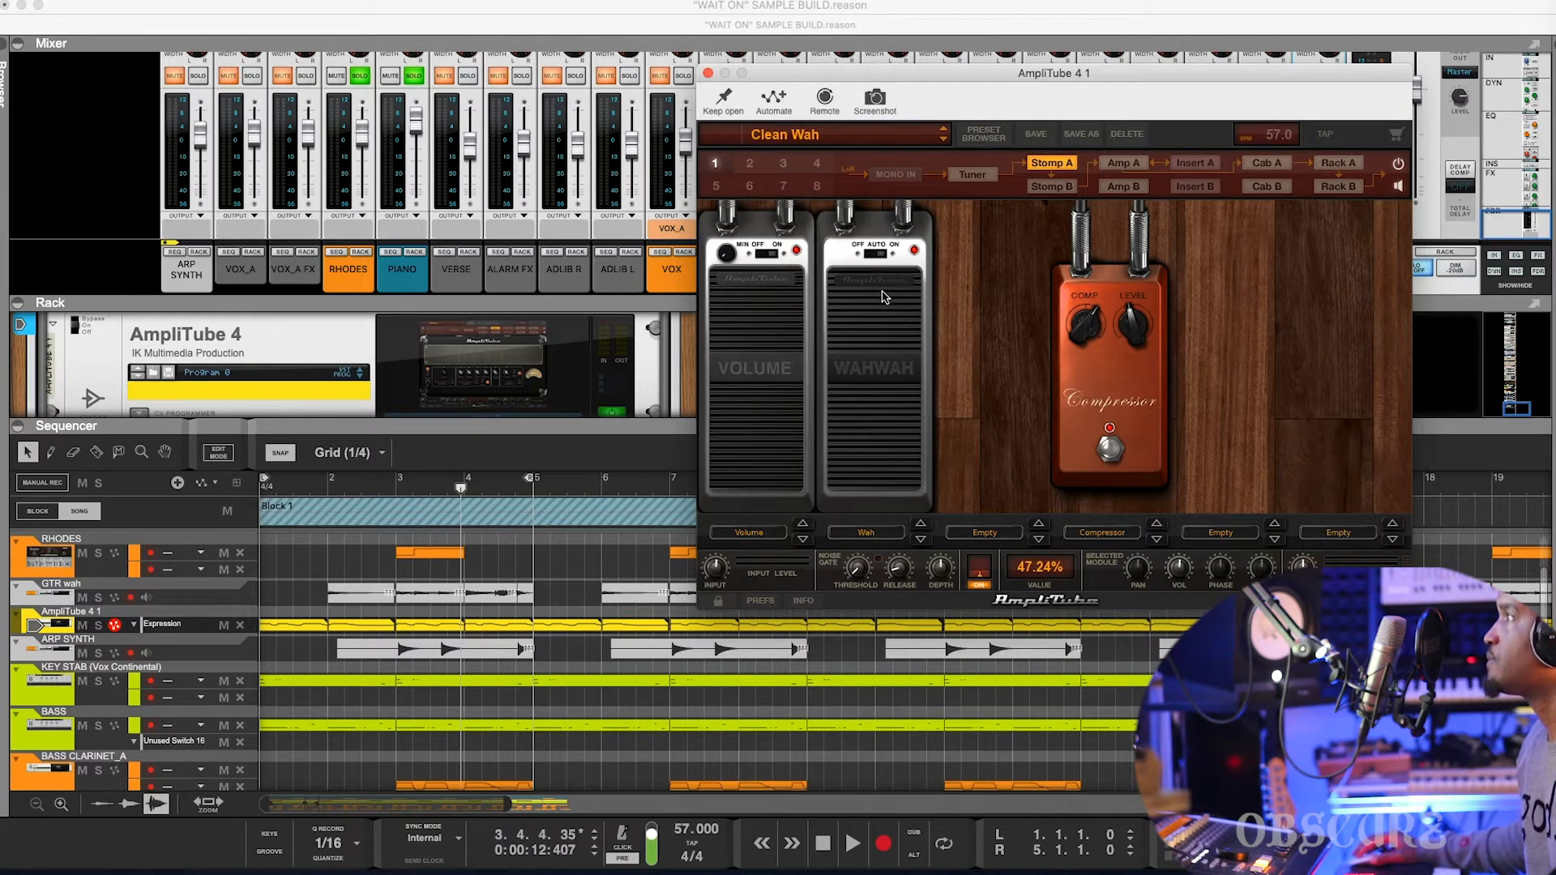
left_click(404, 482)
scroll(387, 559, "down", 5)
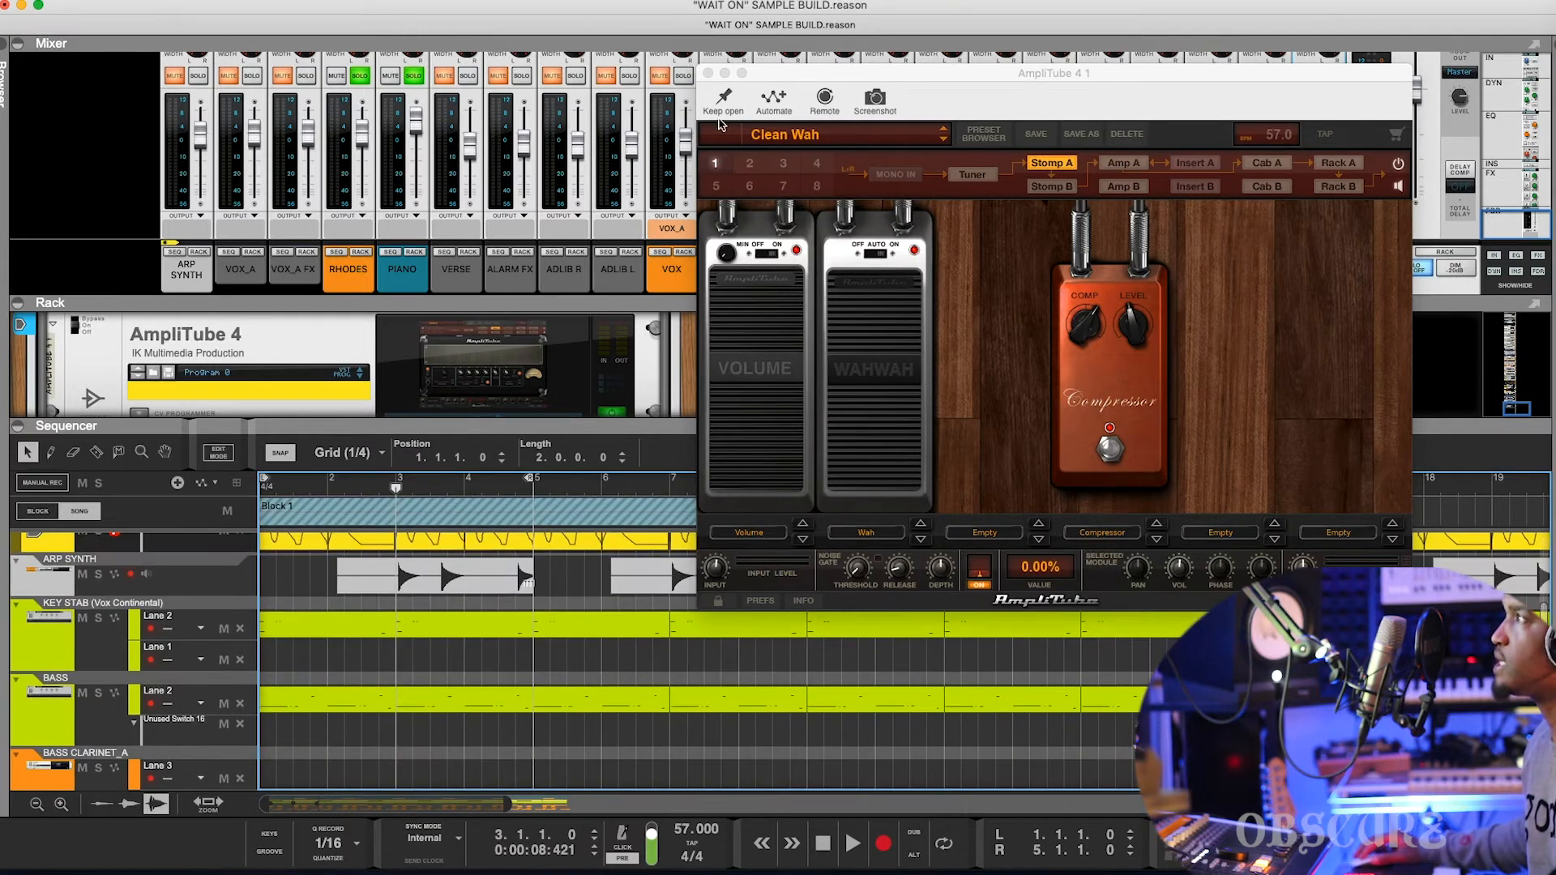
Close the AmpliTube window and play the automated wah guitar from just before bar 2 into bar 4.
left_click(703, 73)
scroll(295, 645, "up", 3)
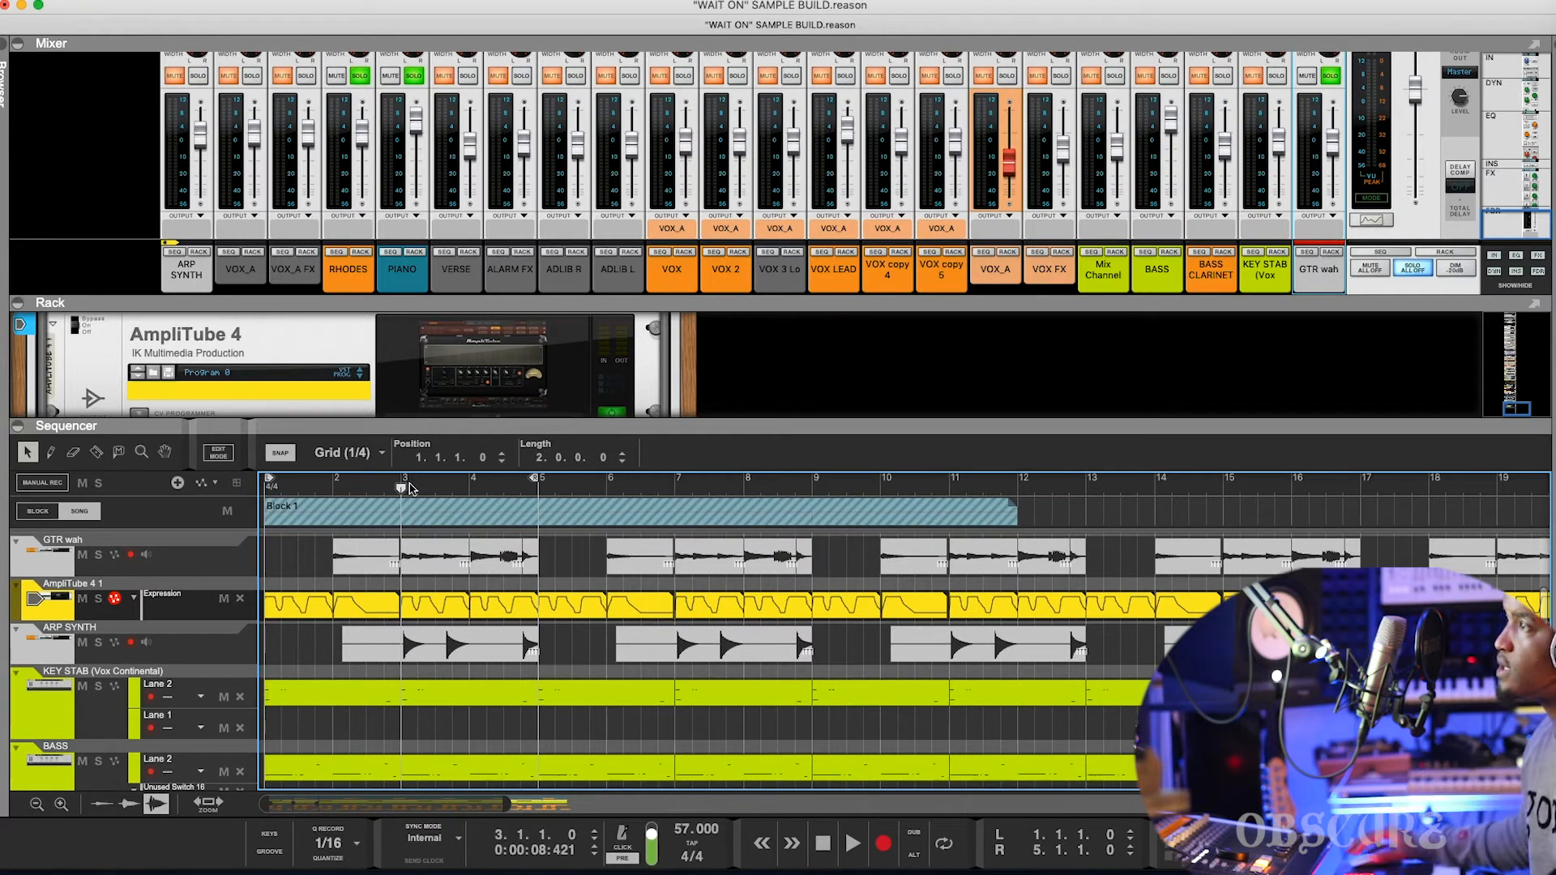
left_click(312, 477)
key("space")
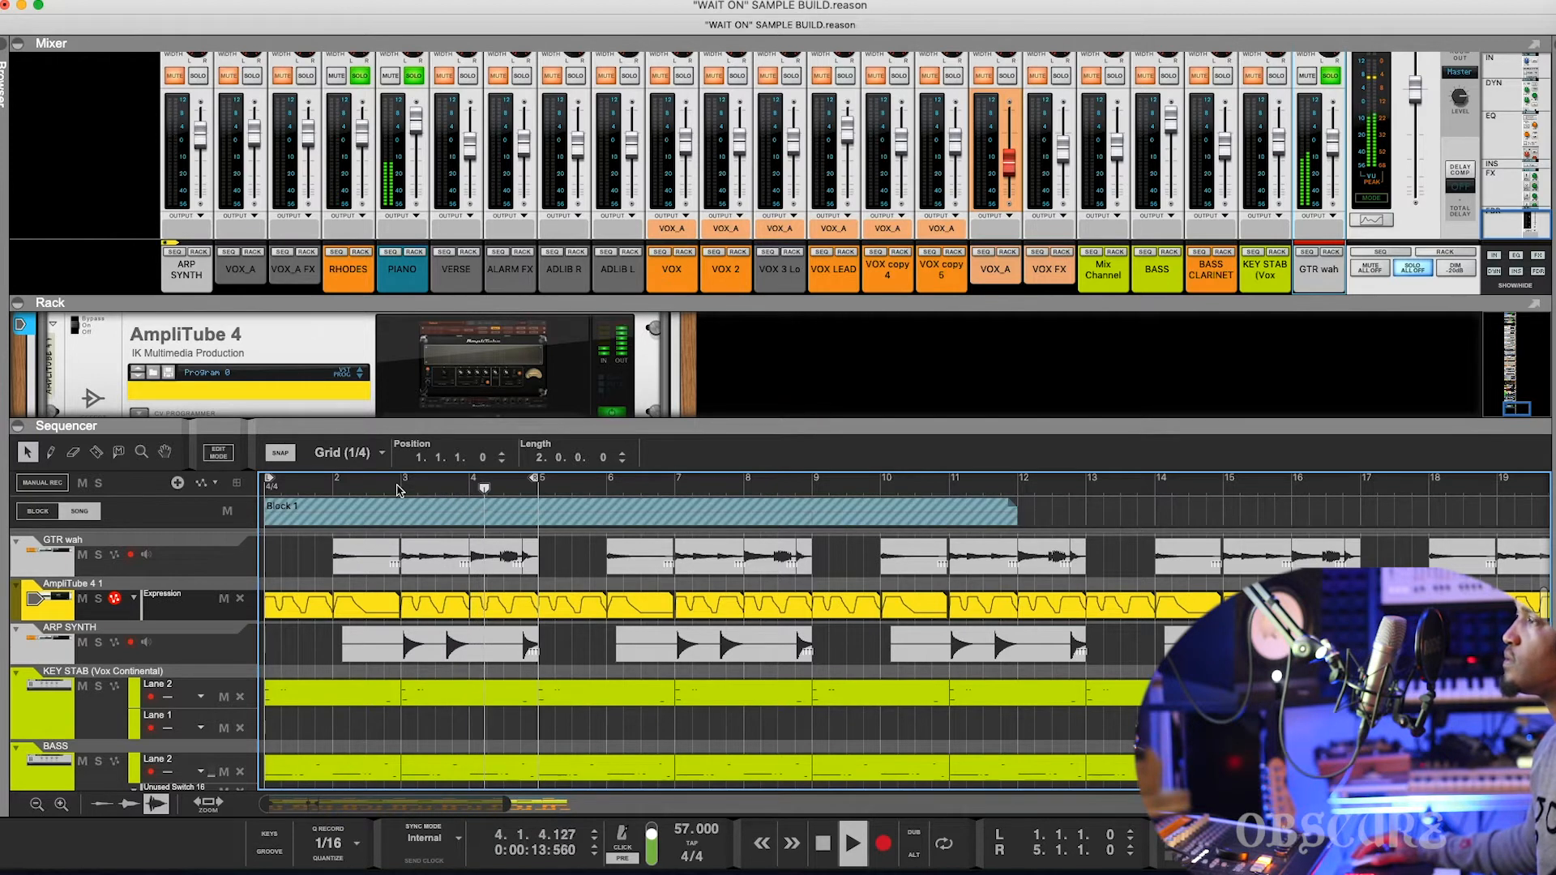
key("space")
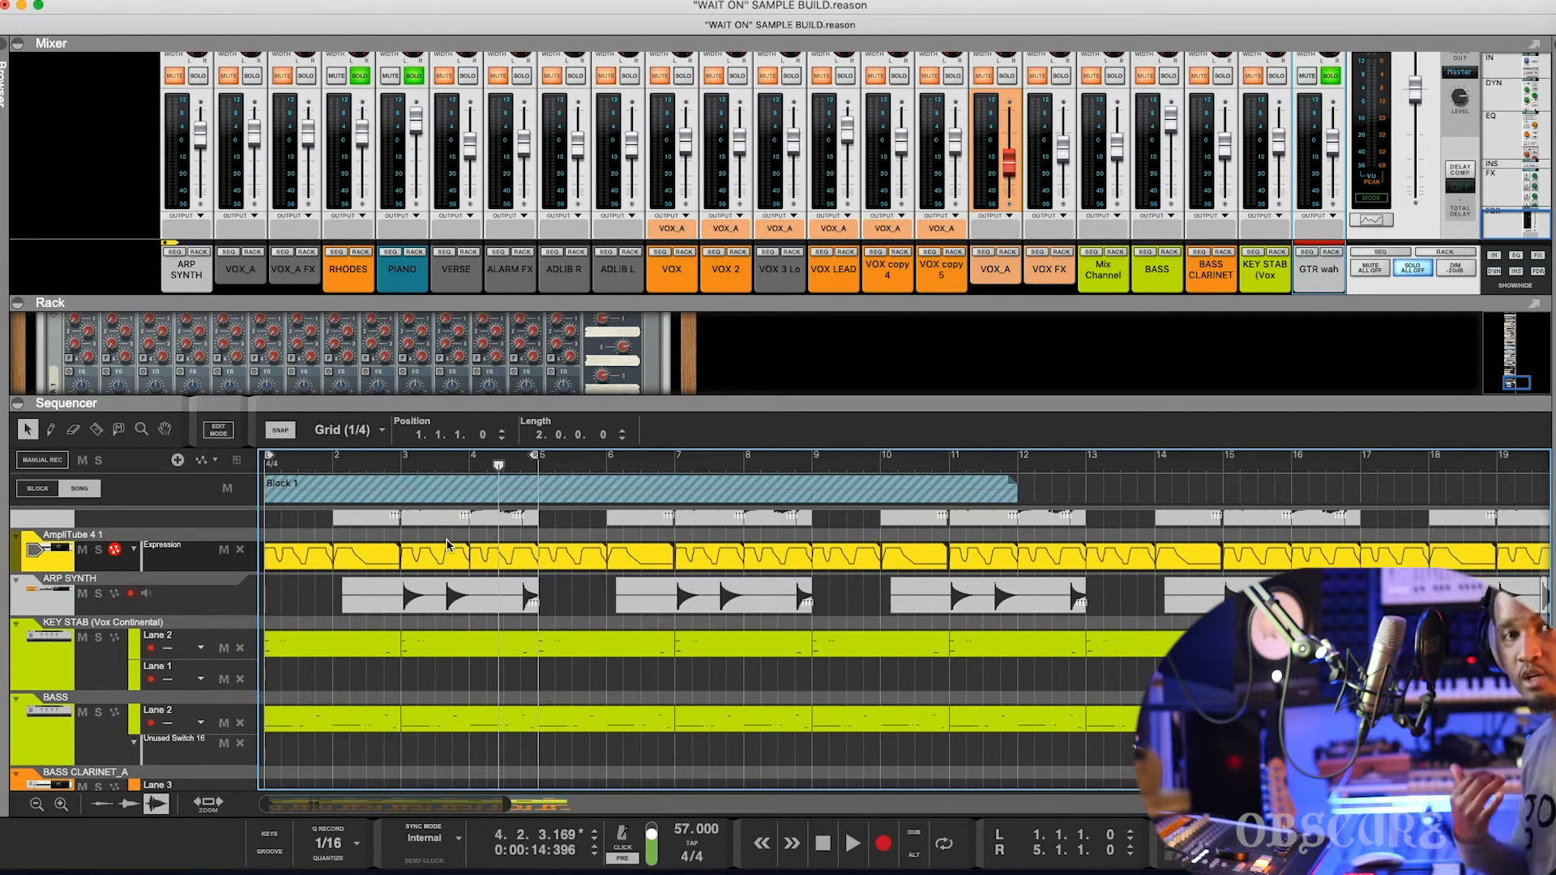
Select the ARP SYNTH track and solo it in both the sequencer and the mixer.
scroll(421, 589, "down", 2)
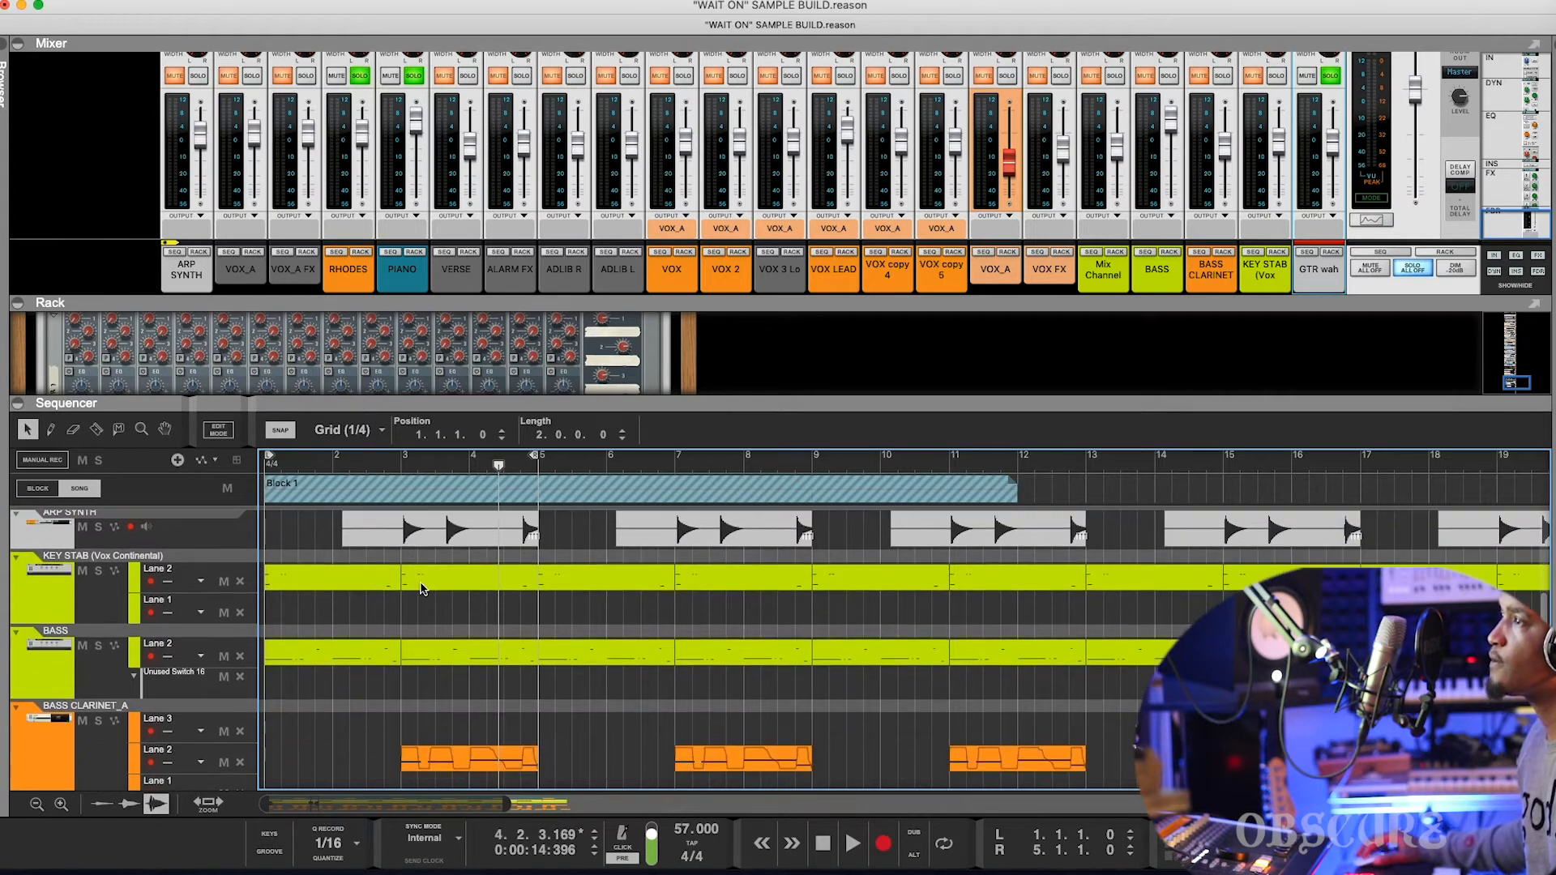
scroll(478, 594, "up", 2)
left_click(199, 571)
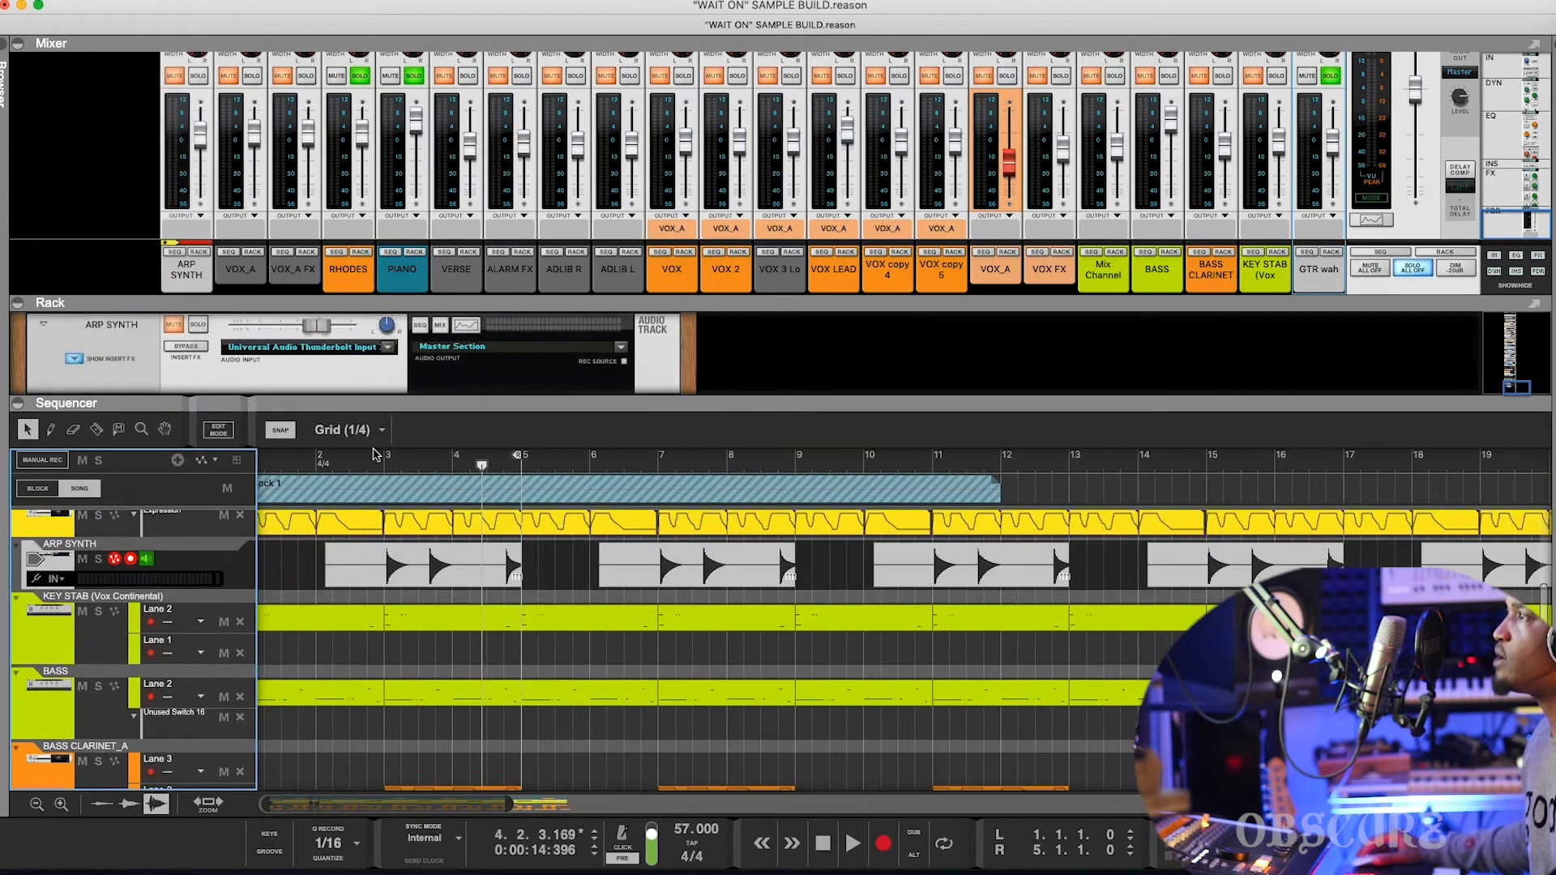
scroll(373, 455, "up", 2)
scroll(373, 454, "down", 5)
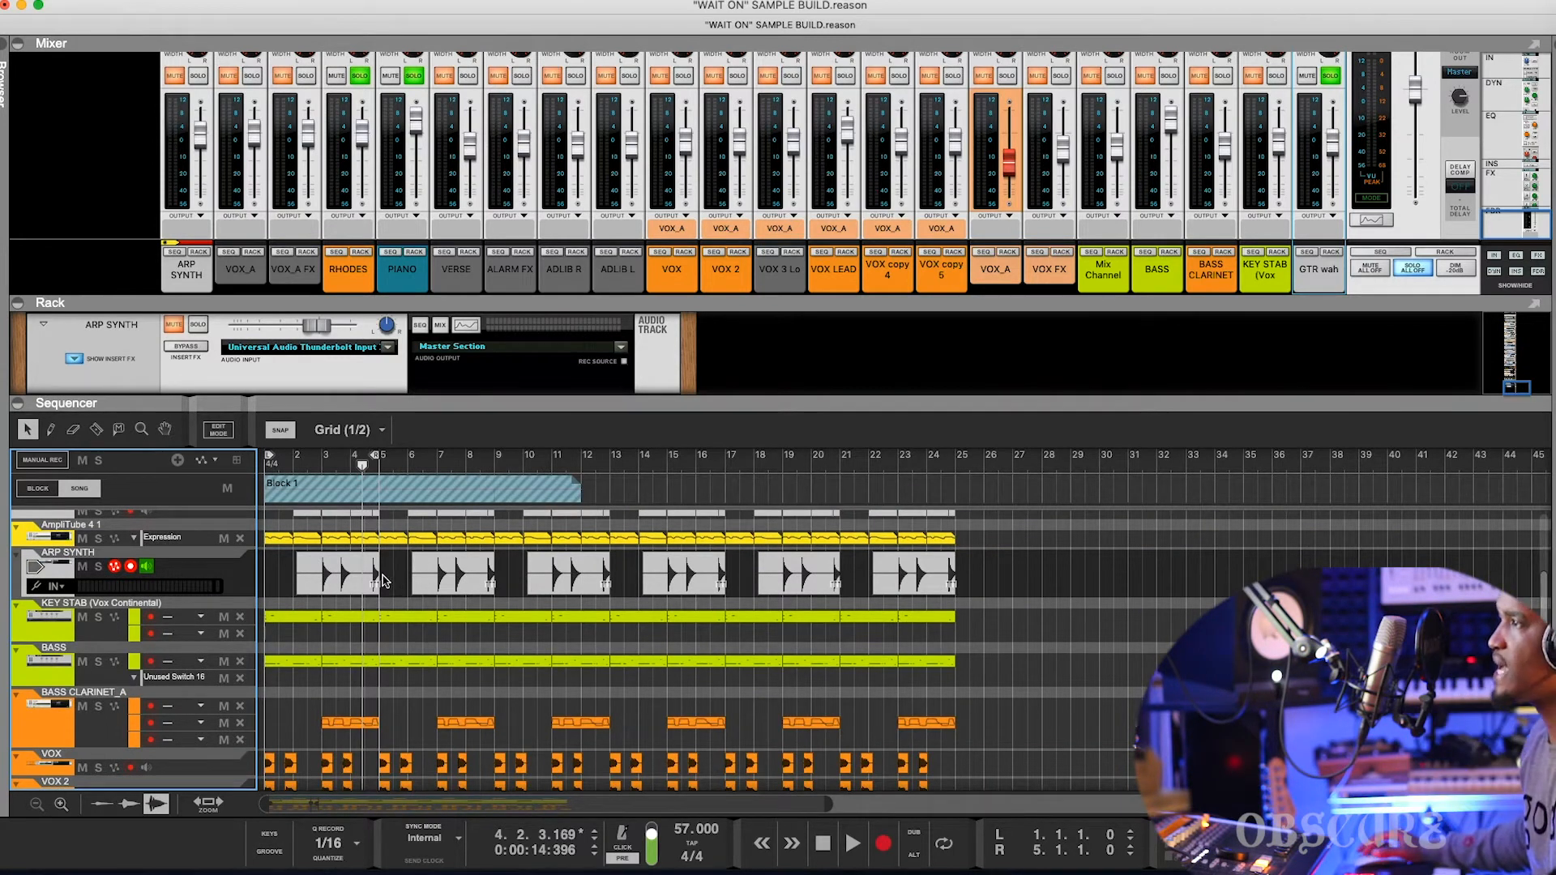
key("h")
left_click(99, 567)
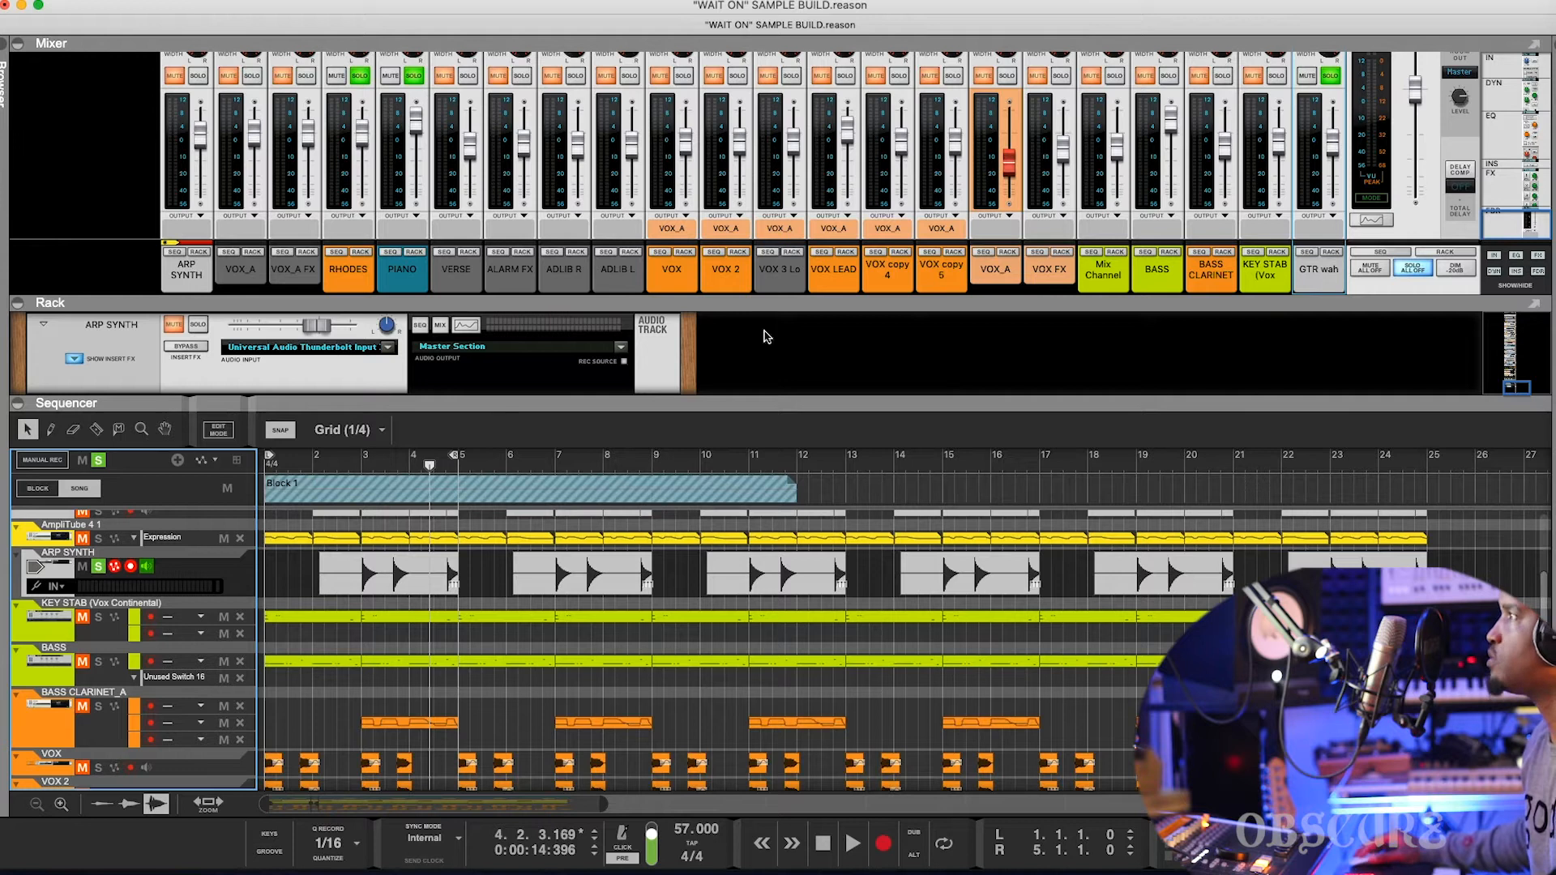
left_click(199, 77)
Play the ARP SYNTH part in short passages from bar 3 to the start of bar 5.
left_click(361, 462)
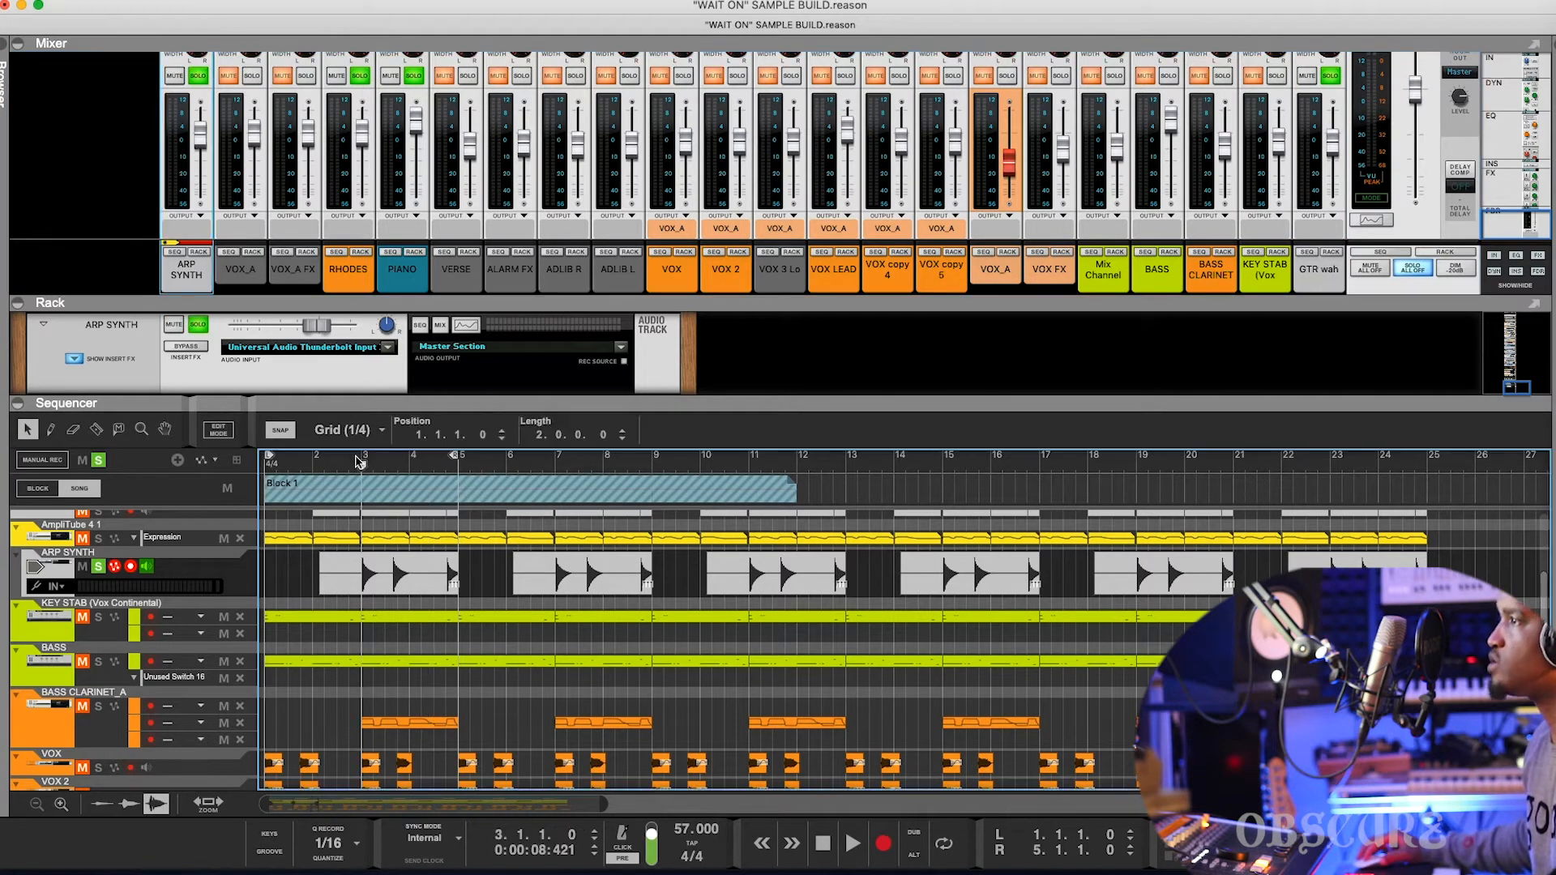
key("space")
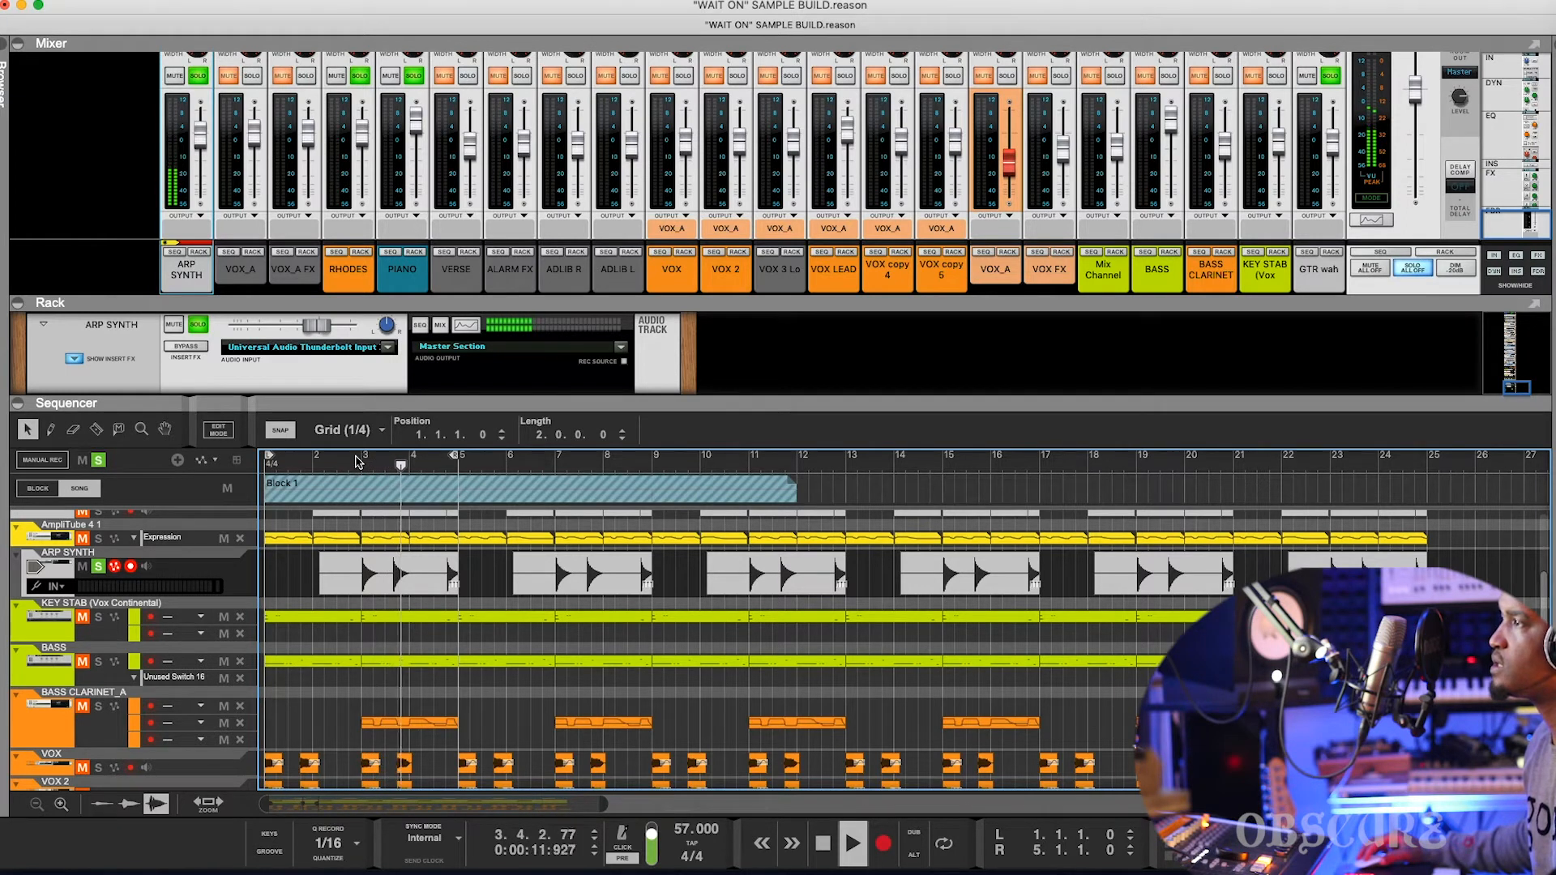
key("space")
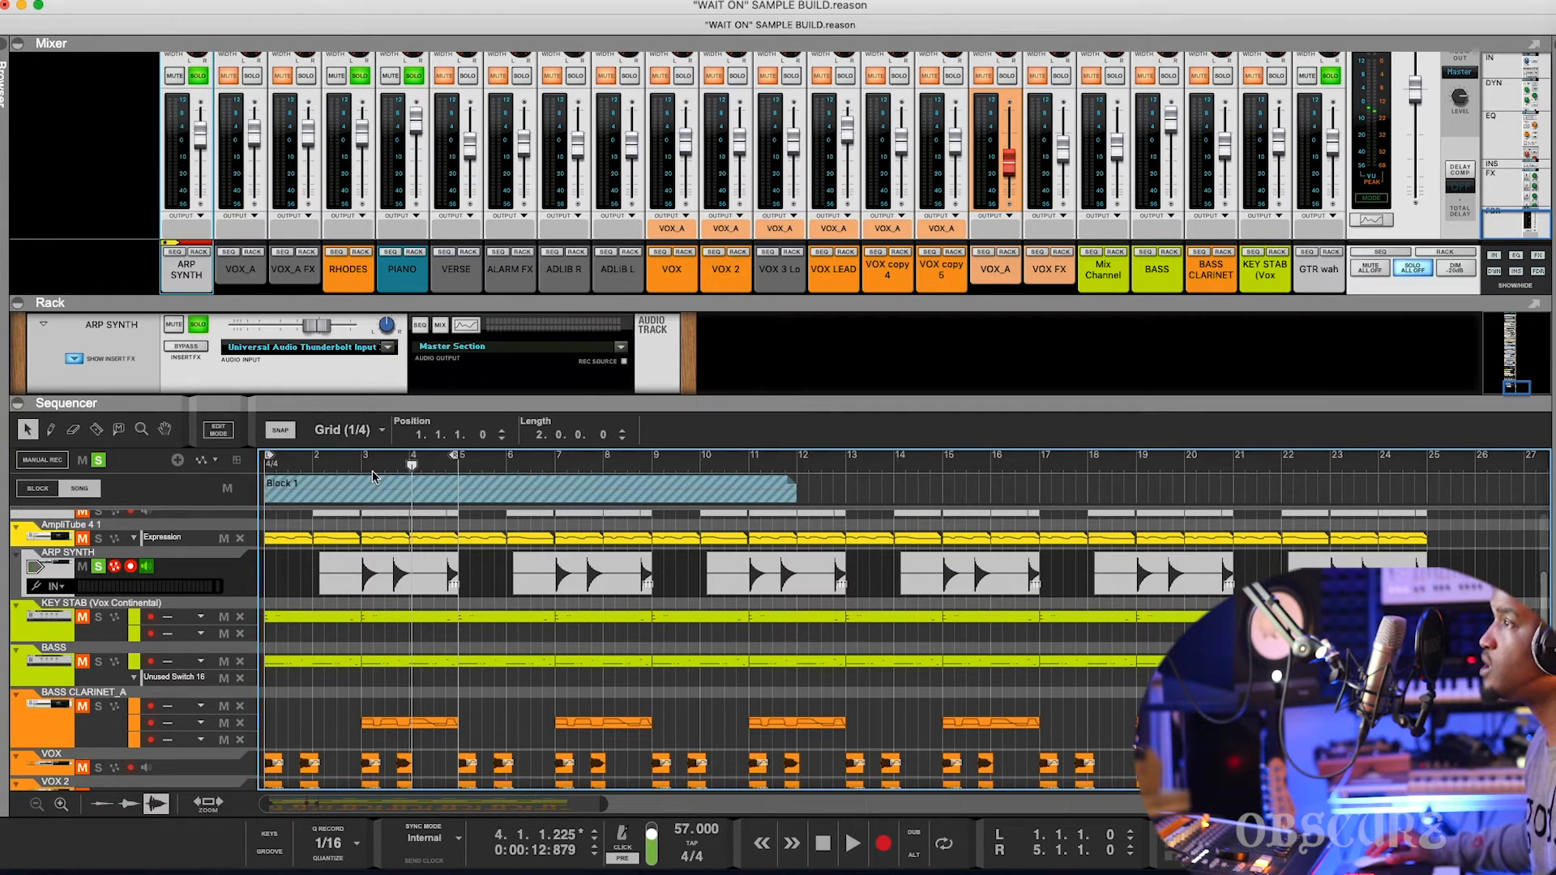
key("space")
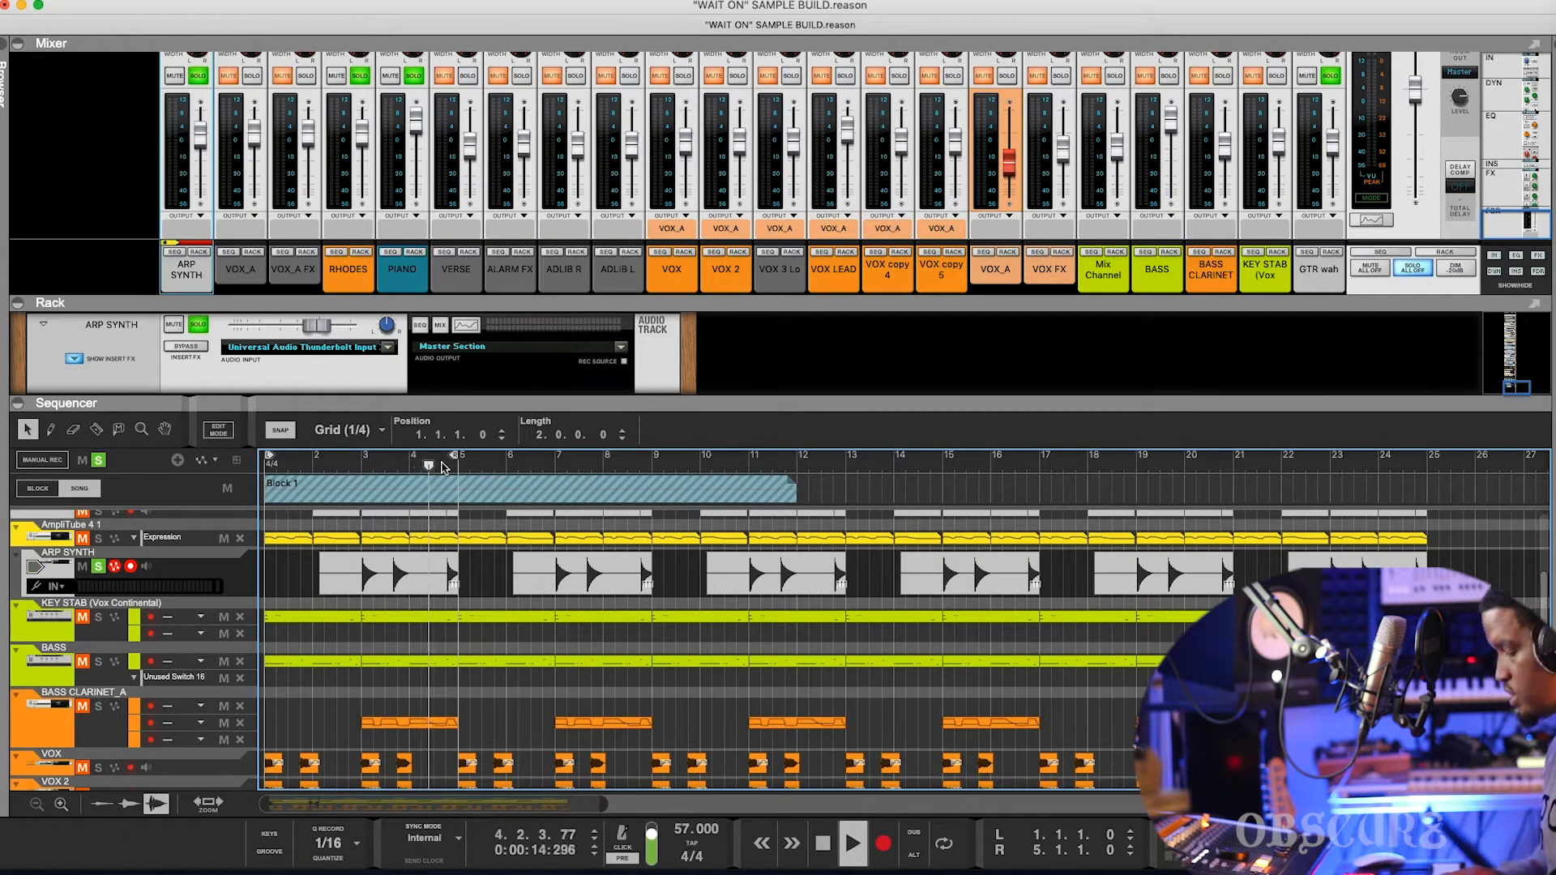
key("space")
key("space")
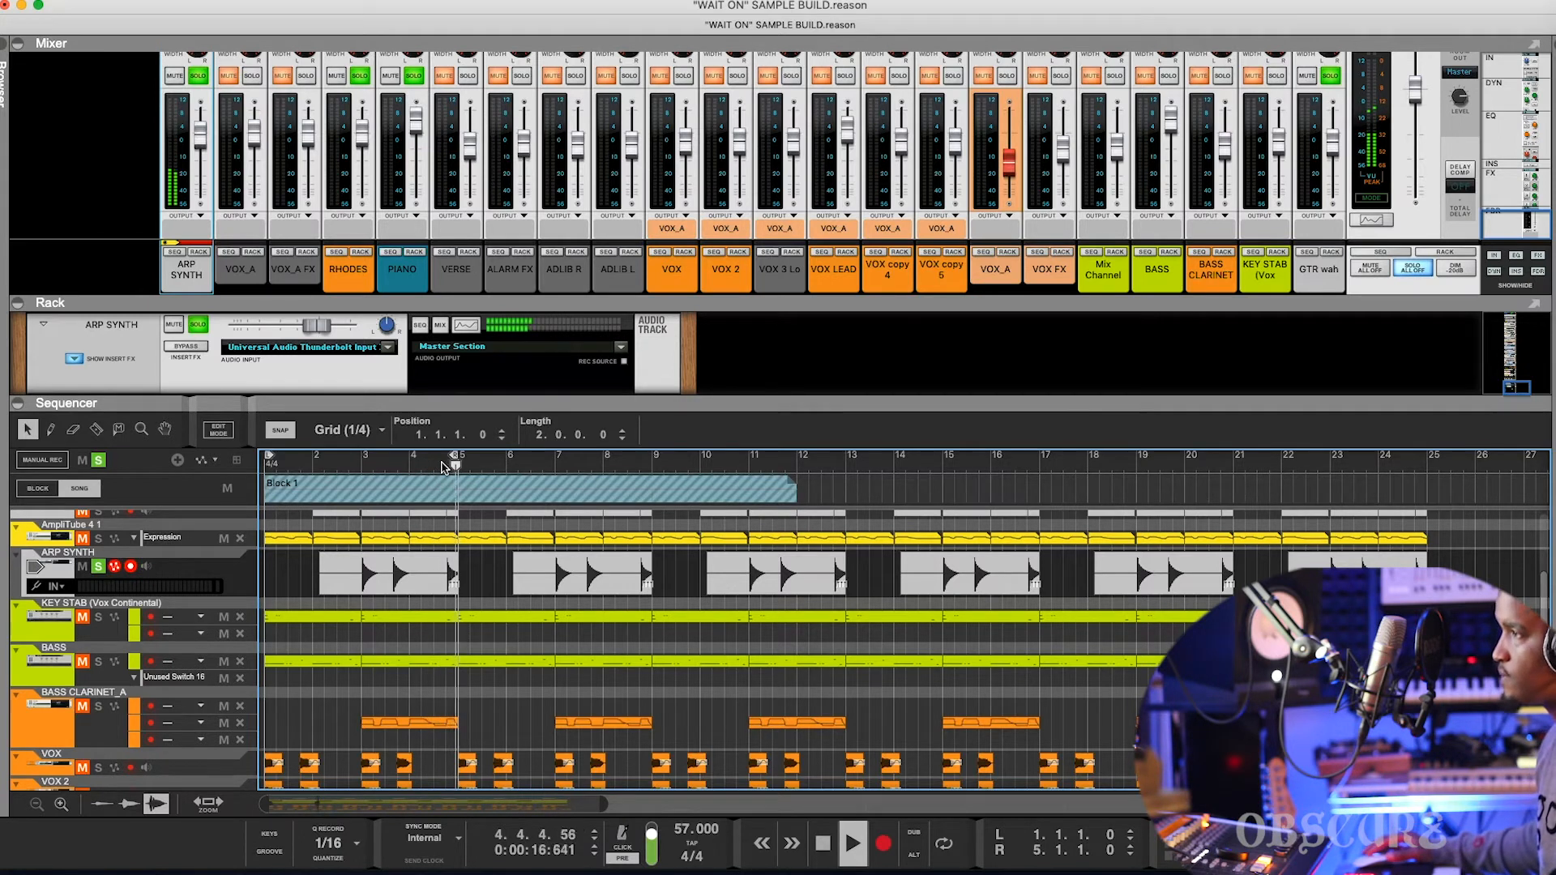
key("space")
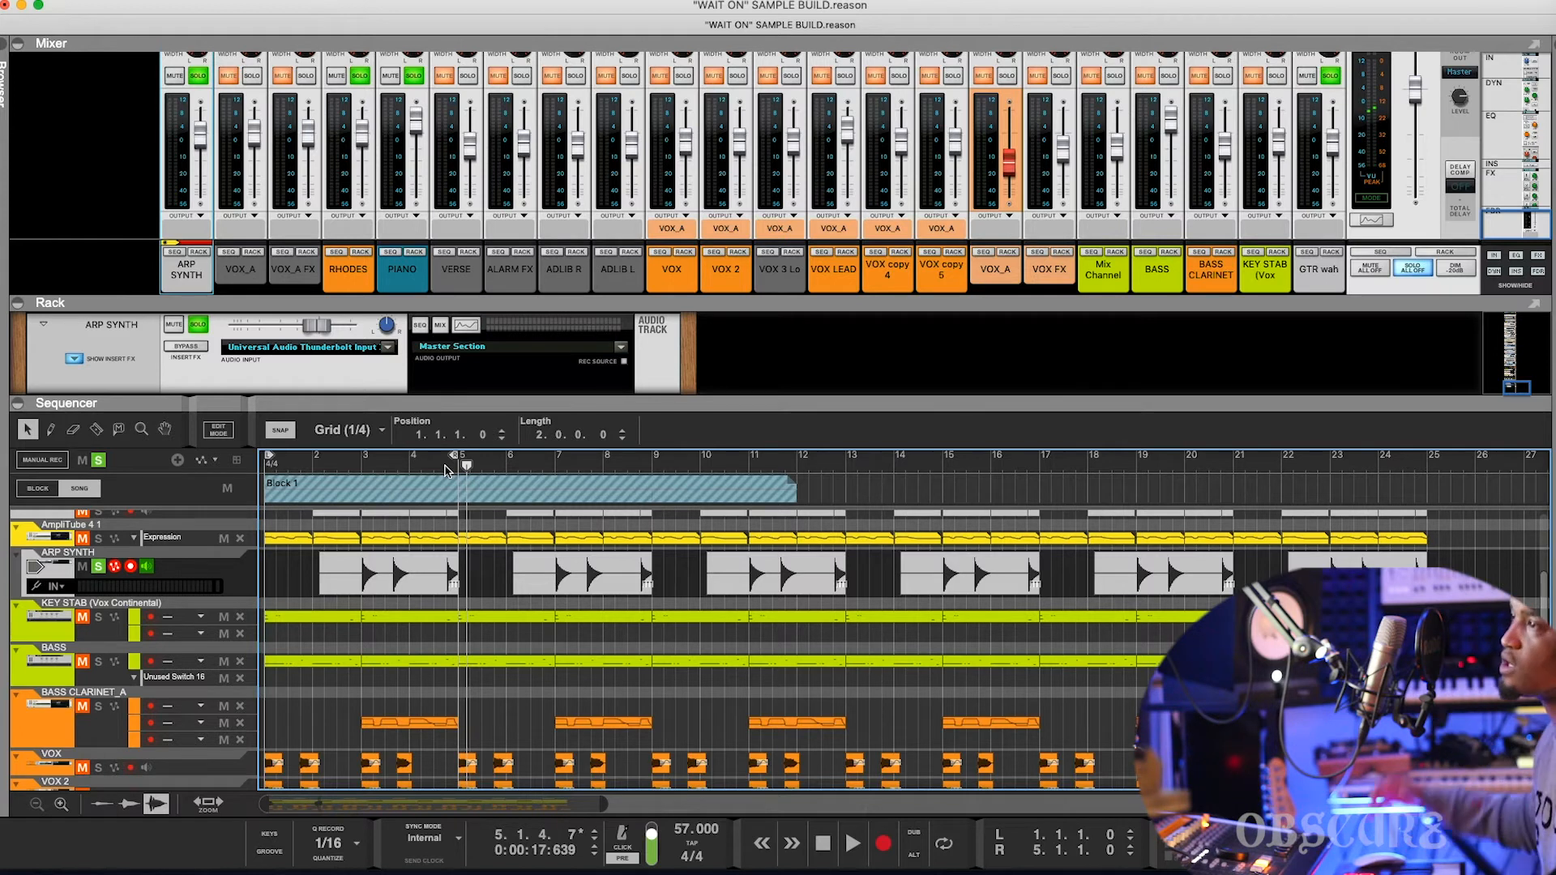
Select the KEY STAB (Vox Continental) track and examine its Continental instrument in the temporarily enlarged rack.
left_click(239, 604)
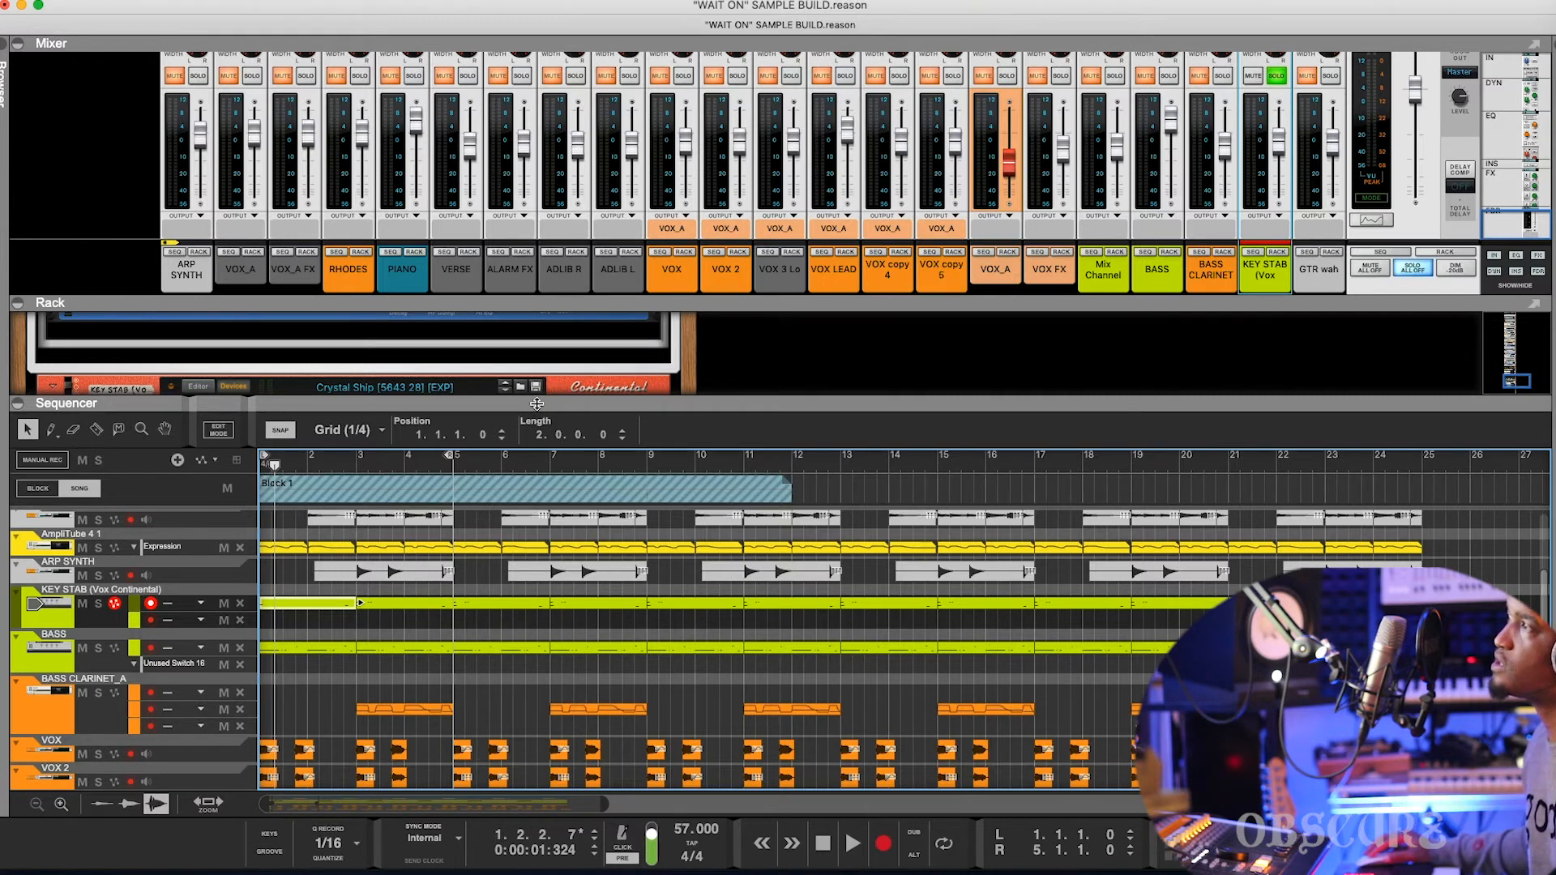
left_click_drag(537, 404, 509, 545)
scroll(559, 456, "down", 2)
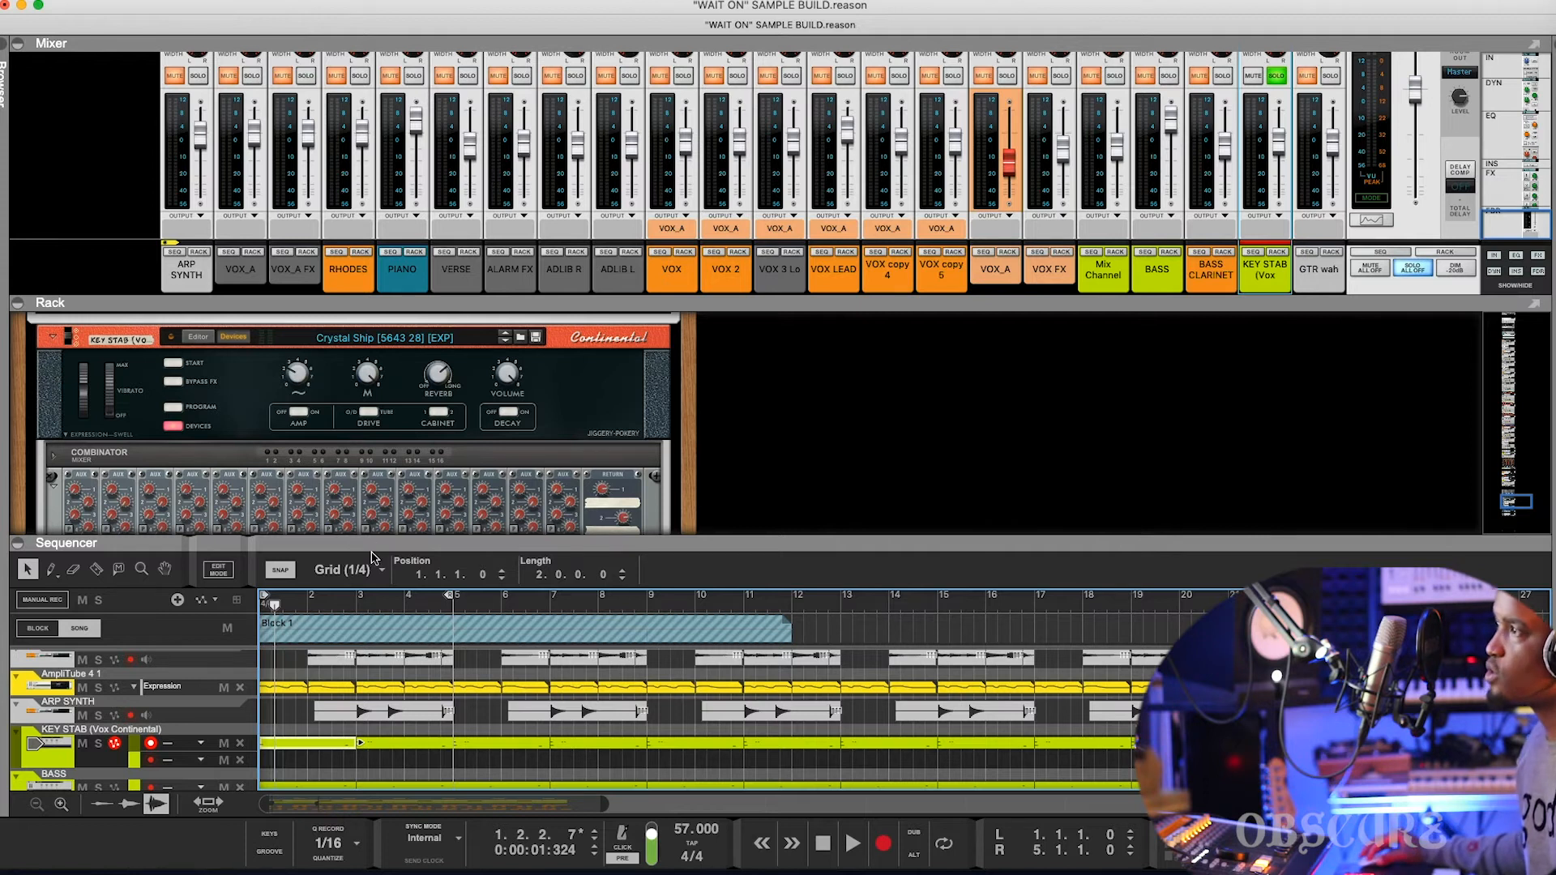
left_click_drag(379, 541, 423, 440)
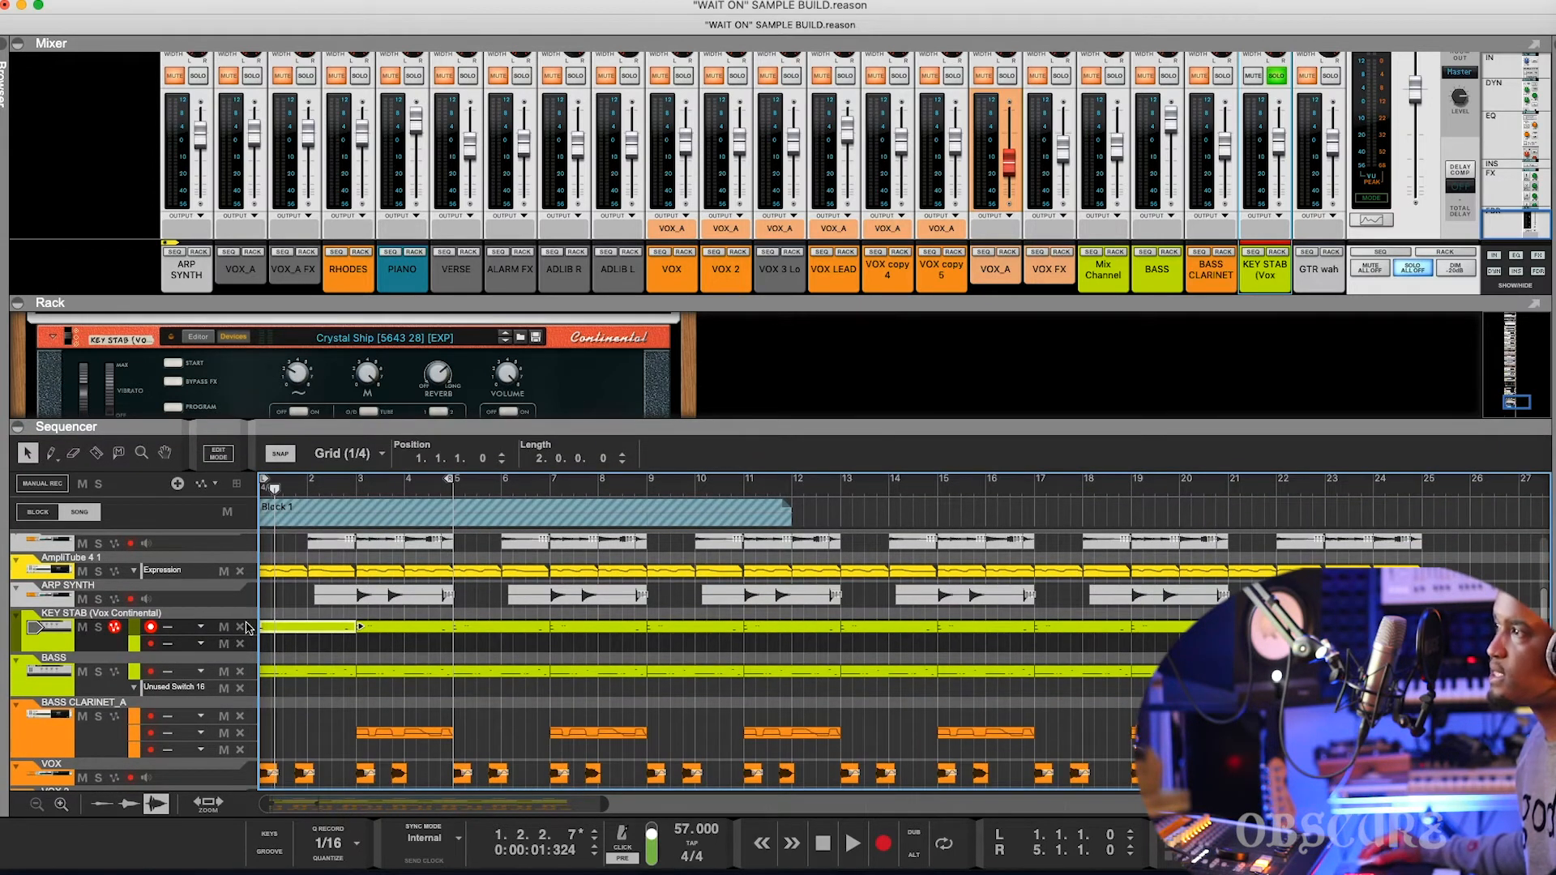
Play the KEY STAB part from bar 1 and again from mid-bar 2, and open its first clip in the note editor.
left_click(267, 497)
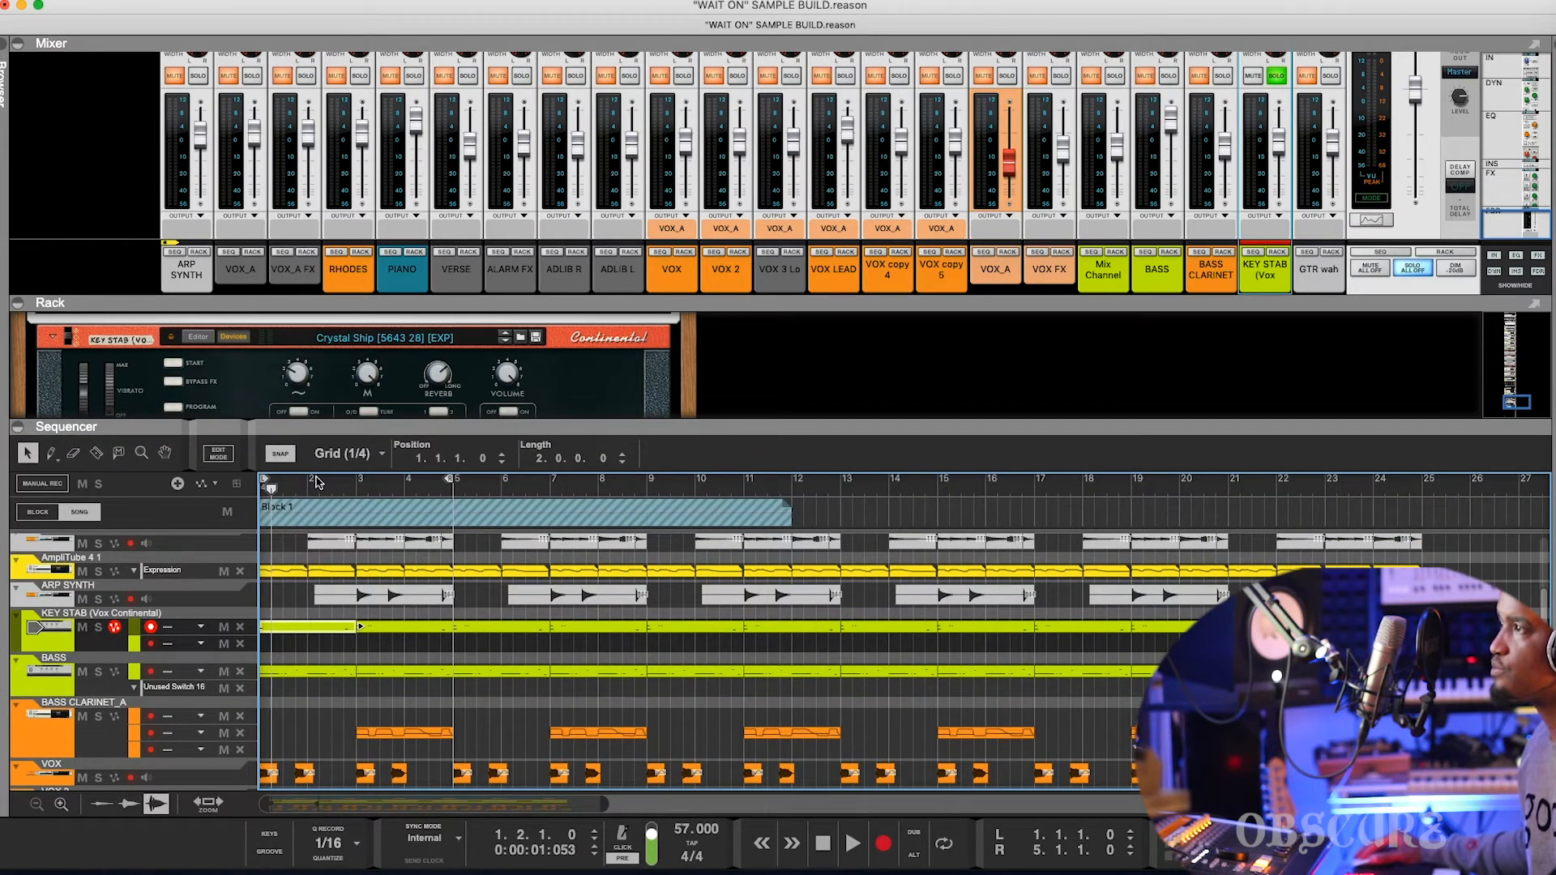
left_click_drag(271, 488, 219, 487)
key("space")
left_click(339, 490)
key("space")
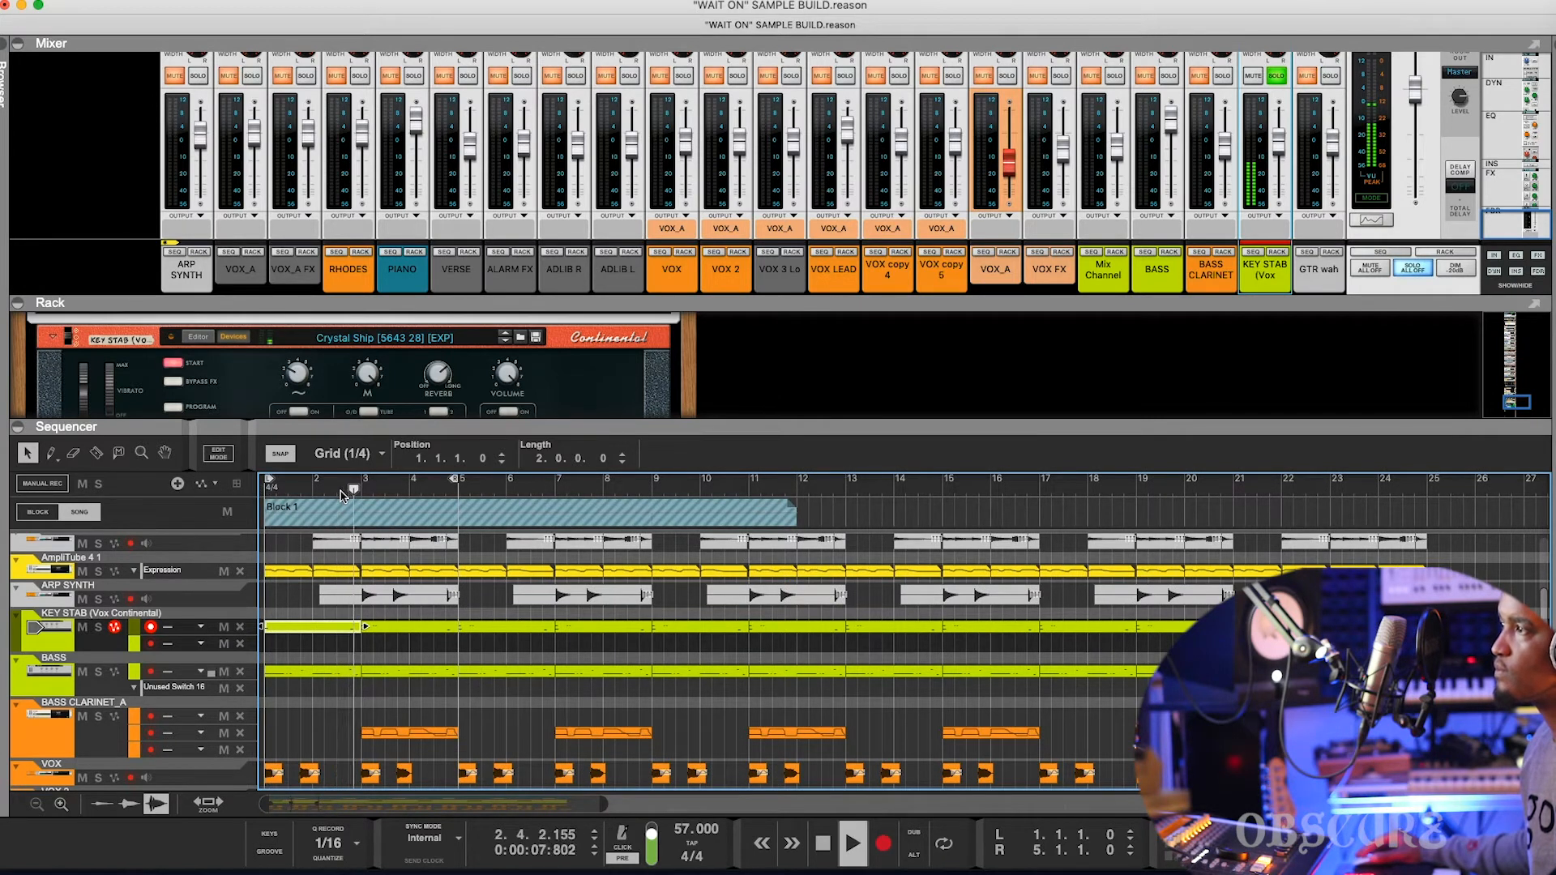
key("space")
double_click(355, 630)
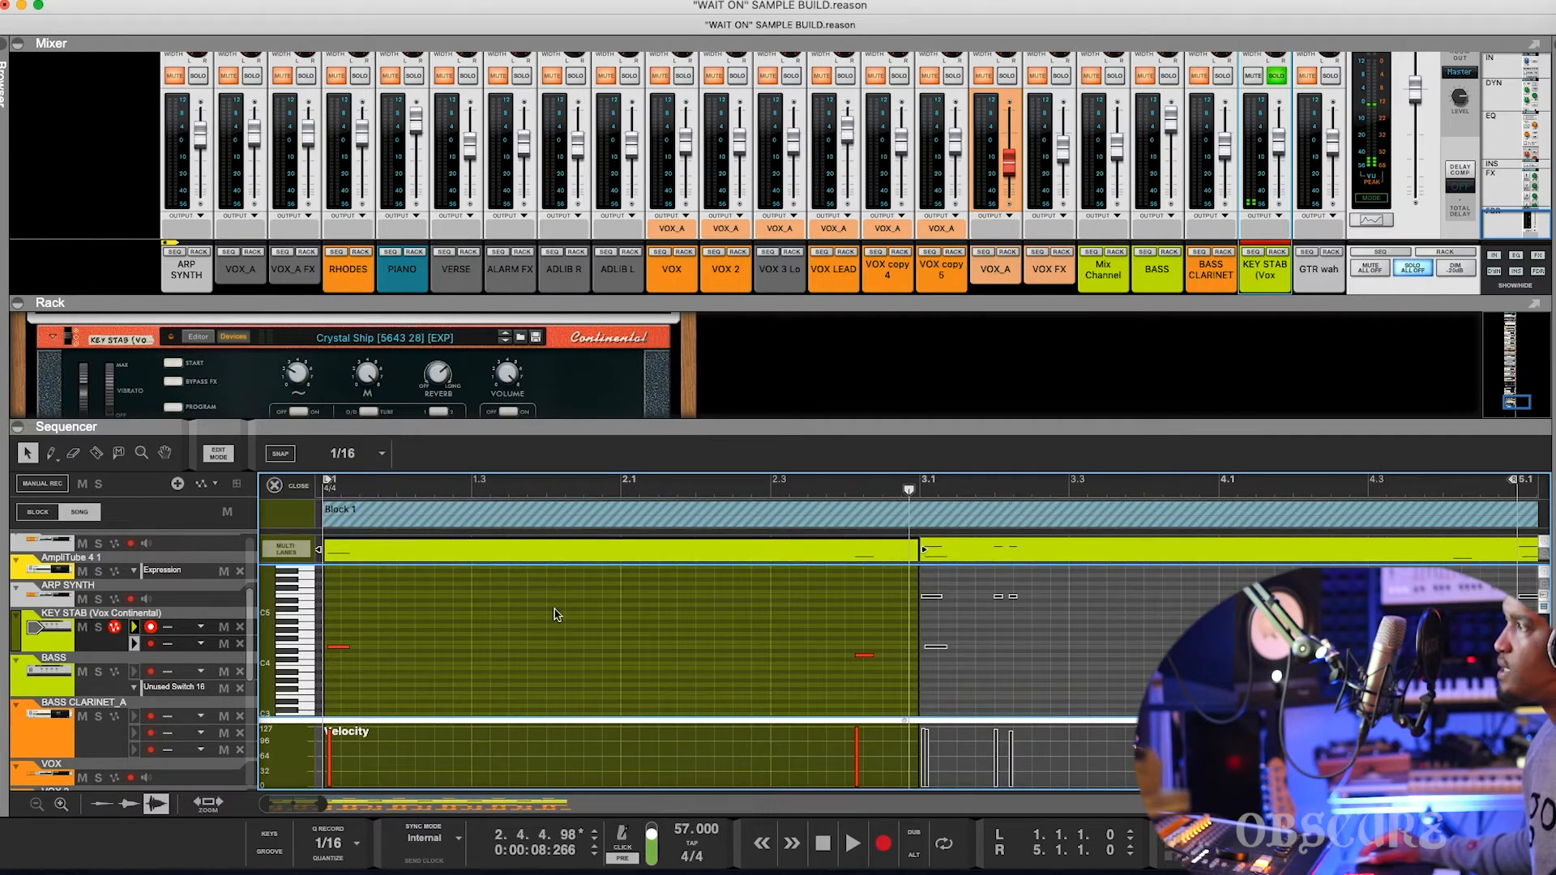
Select the D4 note near the end of the first KEY STAB clip, then close the note editor and return to the song start.
left_click(865, 654)
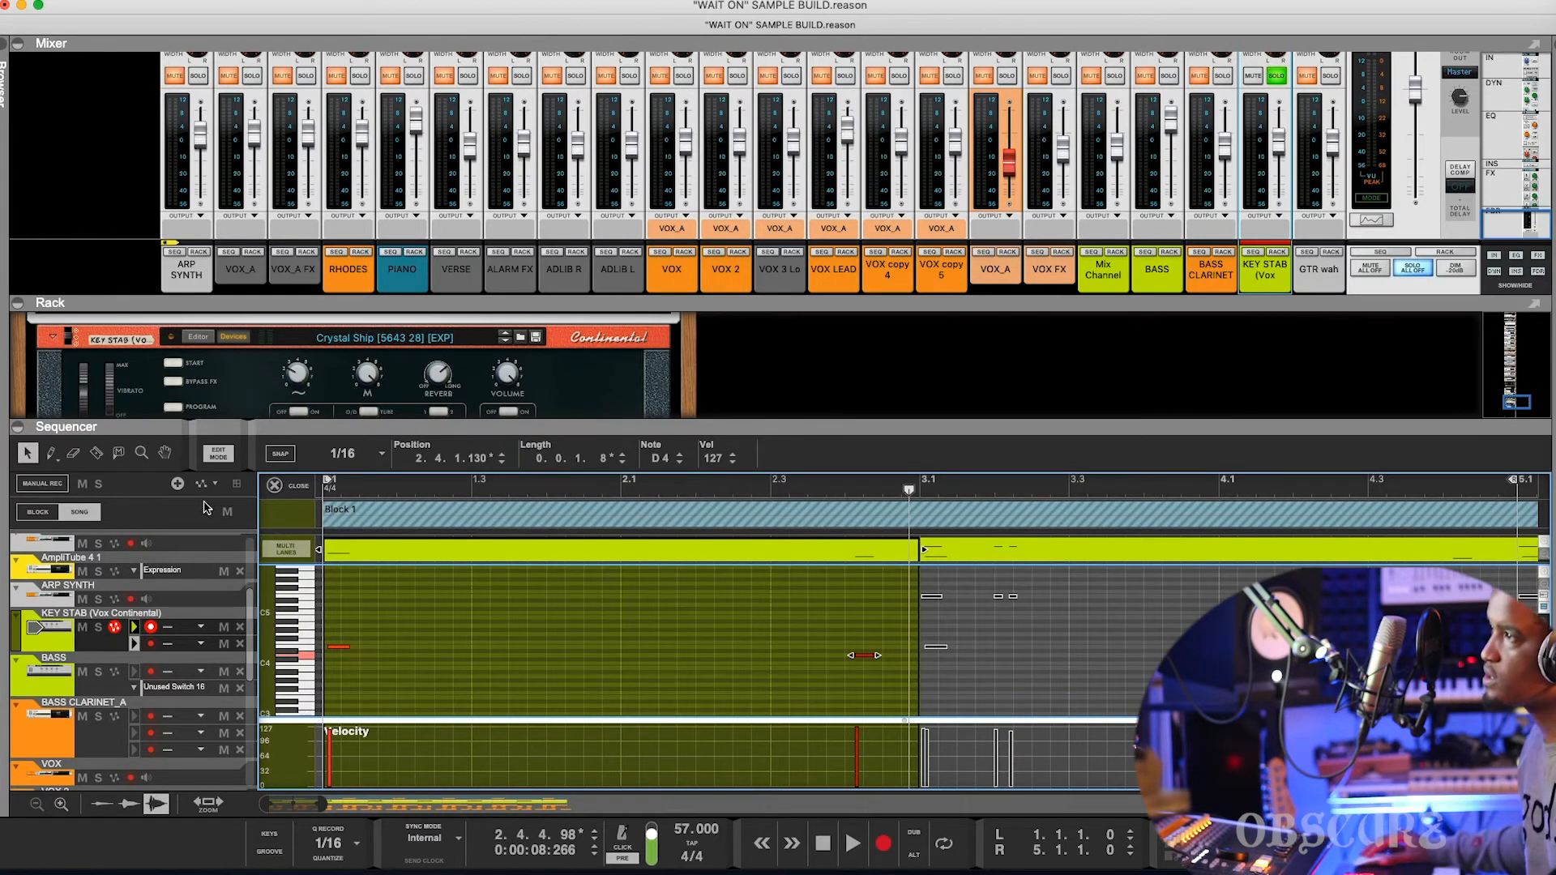
left_click(274, 485)
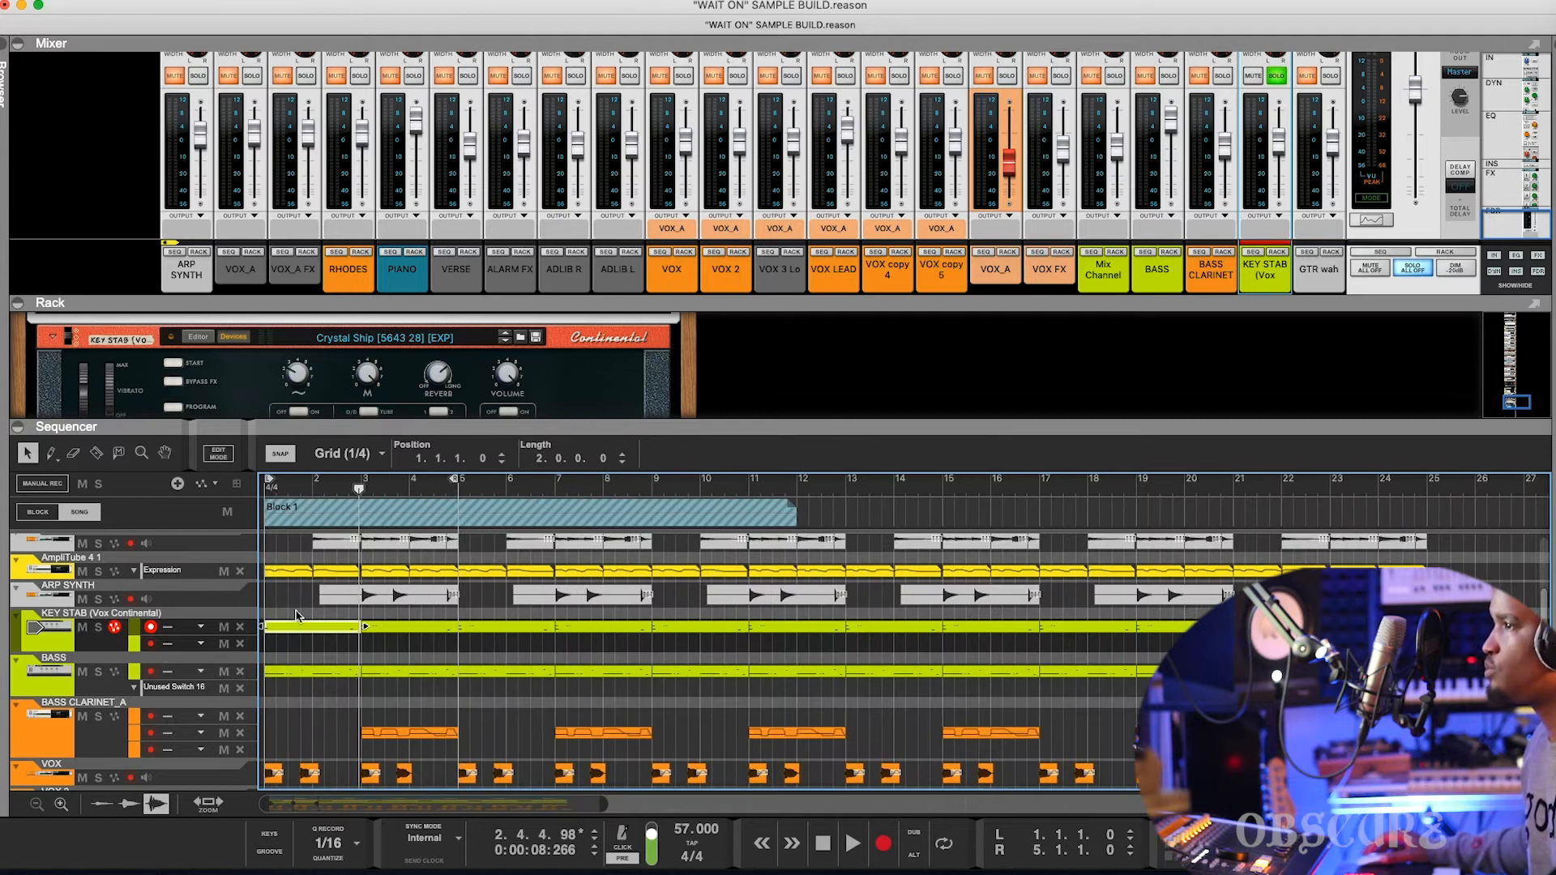
key("shift+Return")
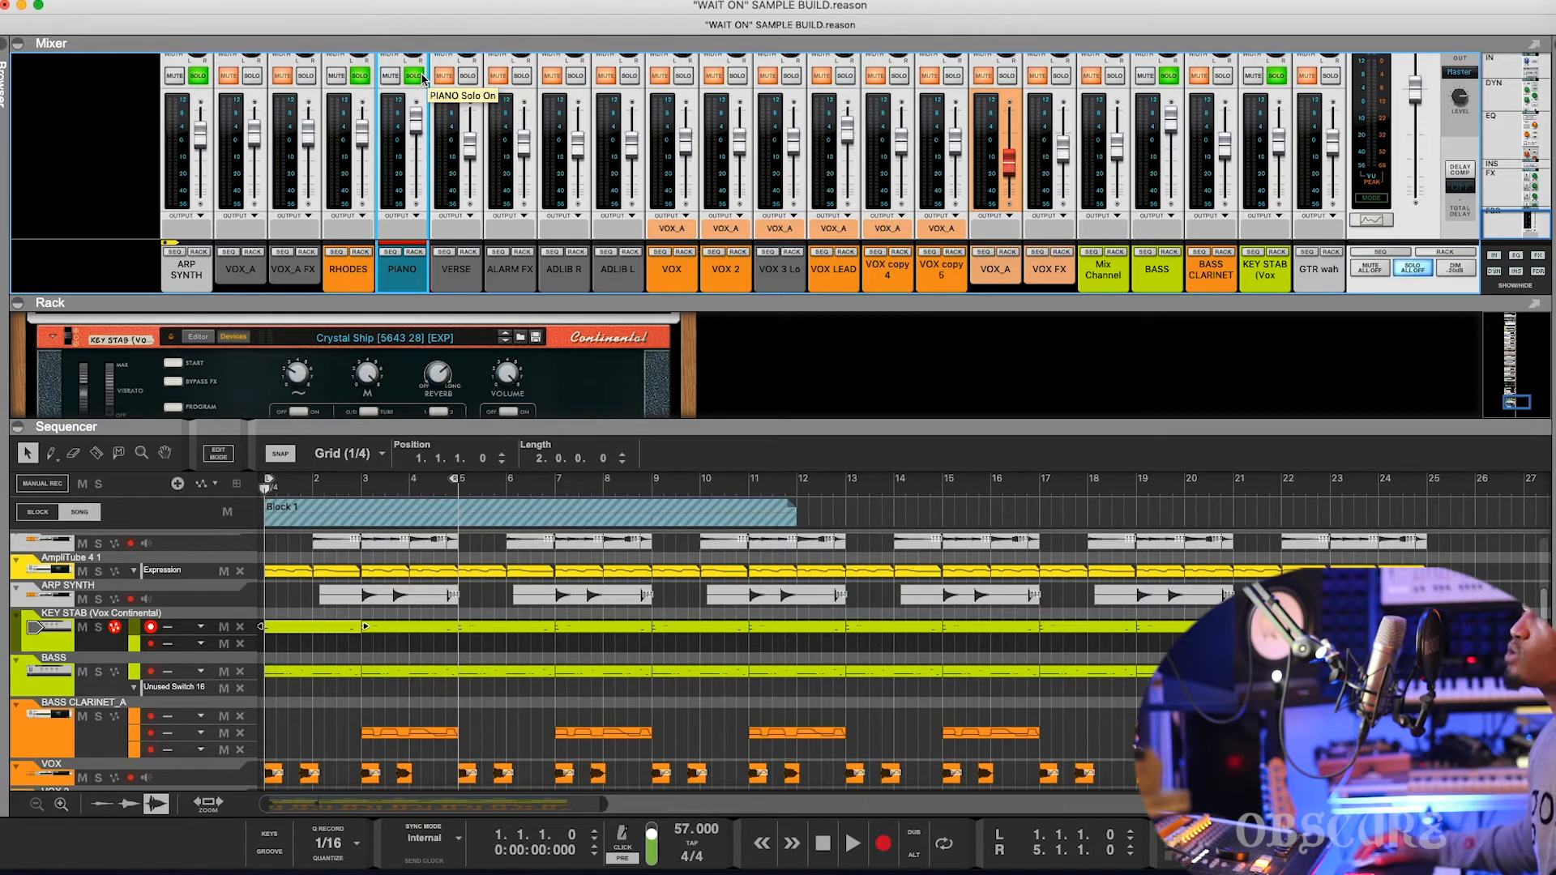
Solo the BASS track in the sequencer and play its part from bar 1 to the start of bar 3.
left_click(275, 503)
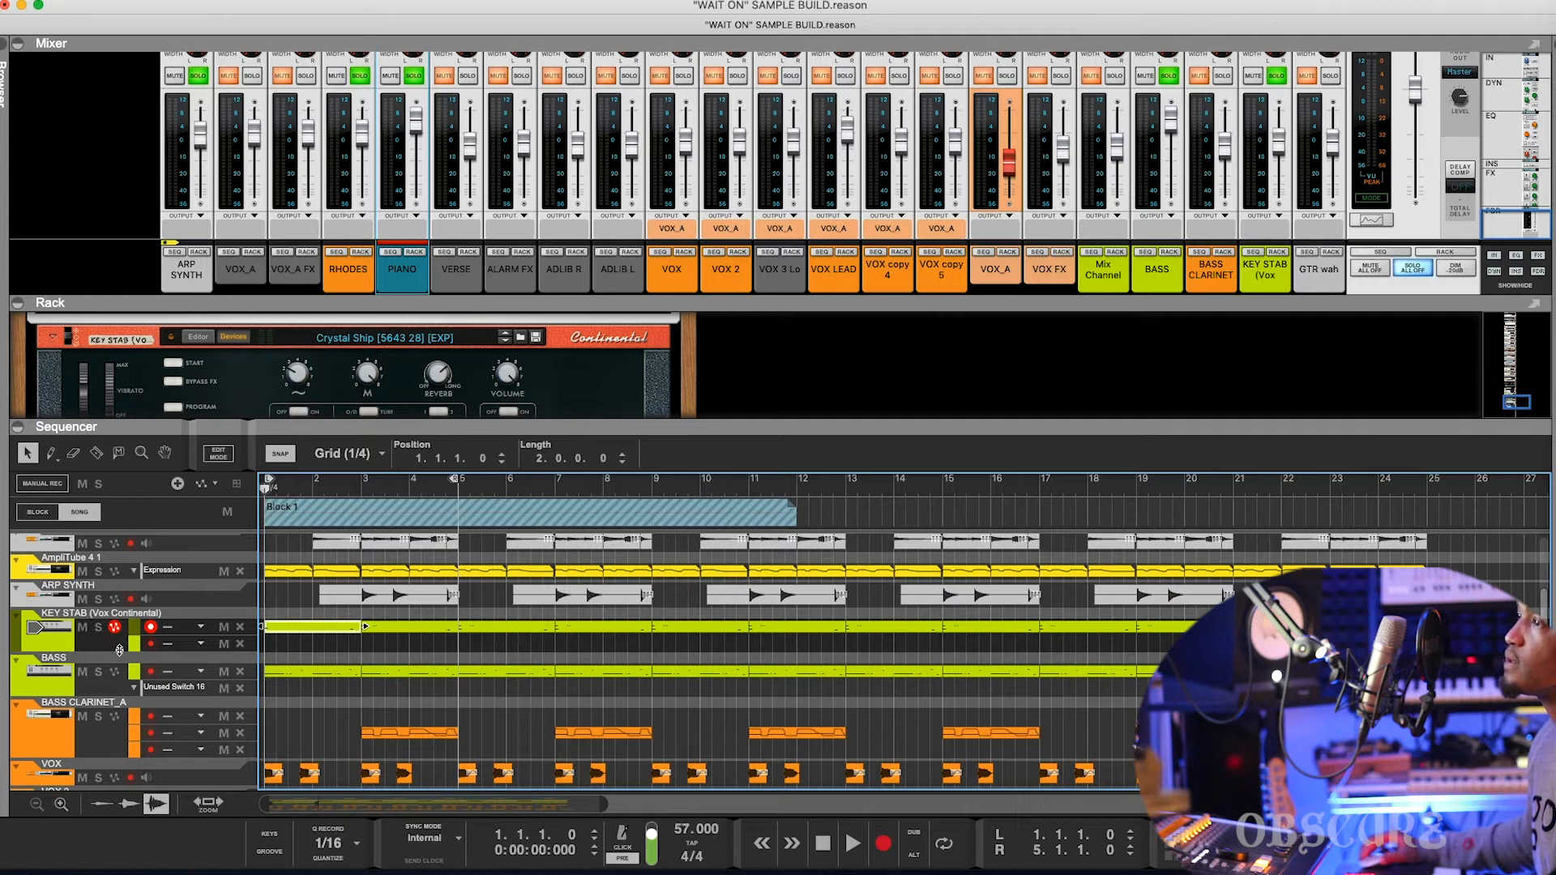
left_click(98, 671)
key("space")
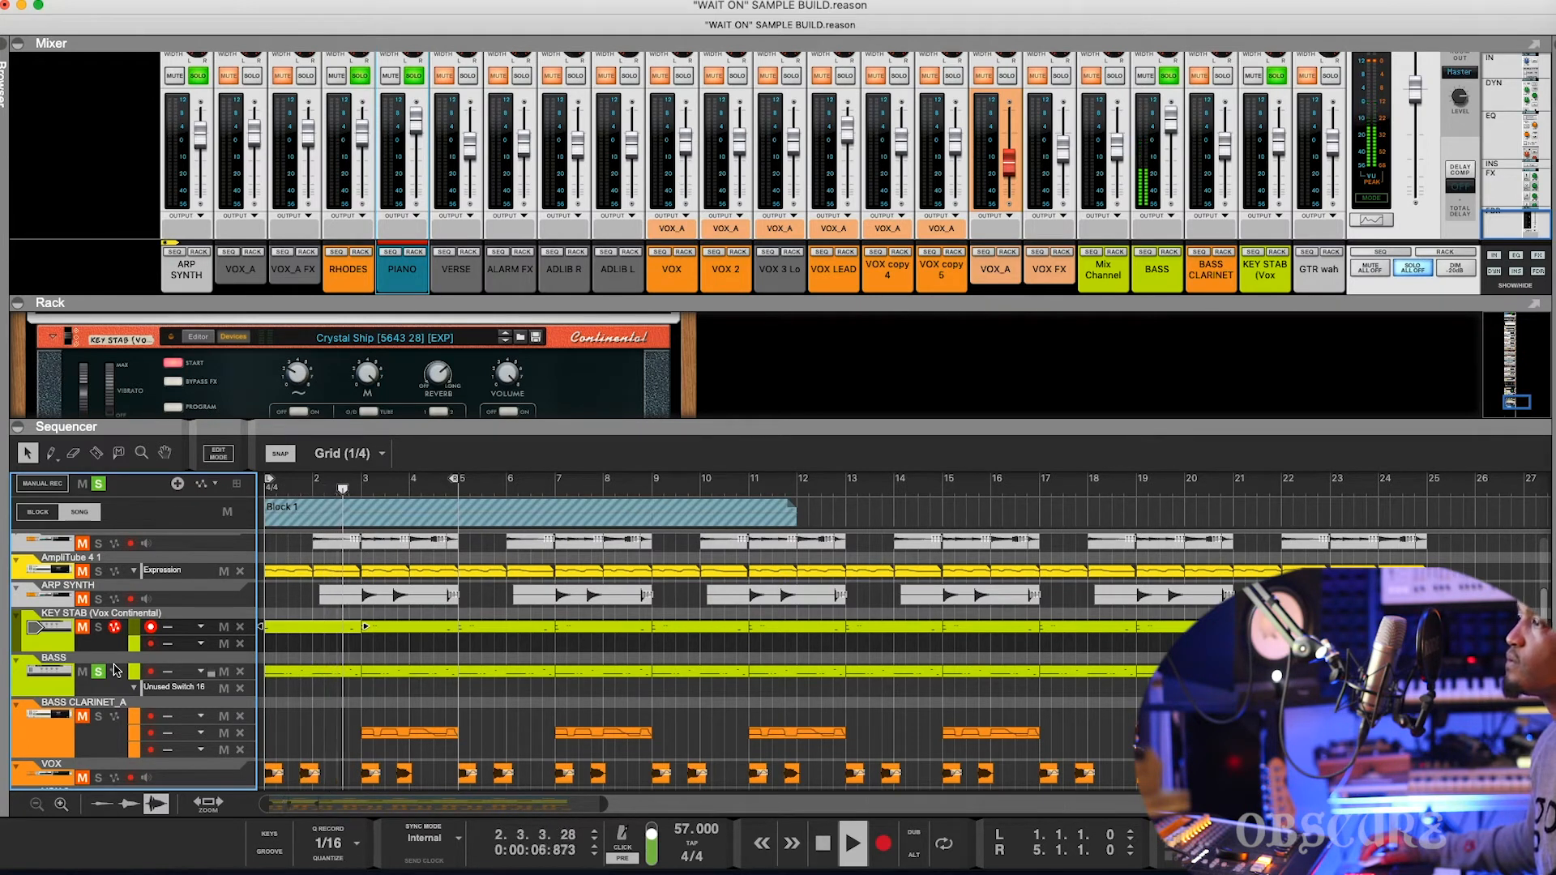
key("space")
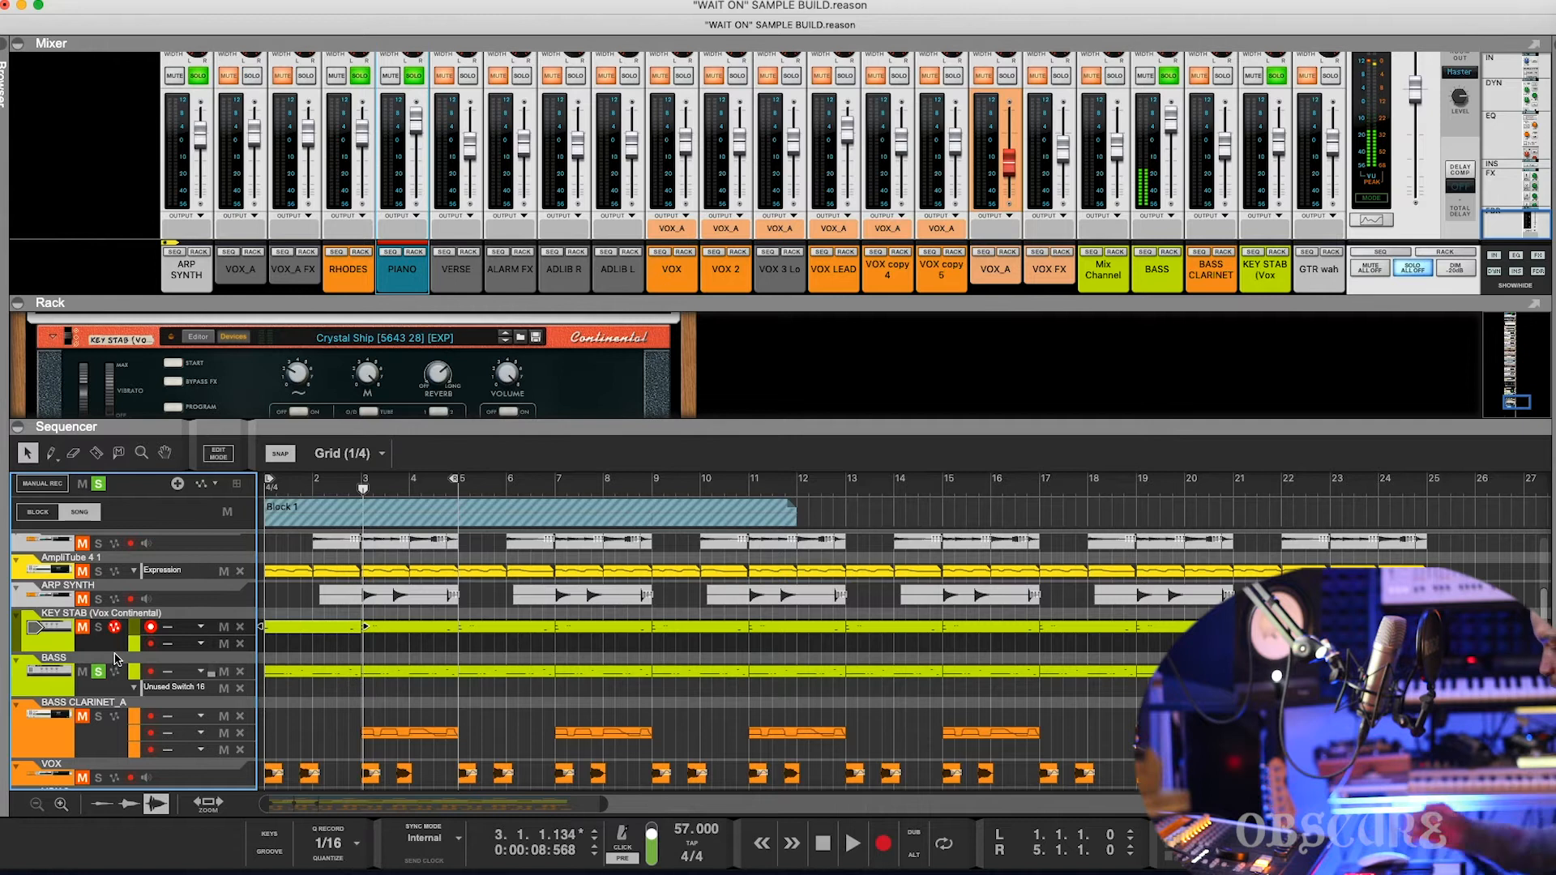
Select the BASS track, remove its sequencer solo, and play it with the other layers up to bar 3.
left_click(116, 661)
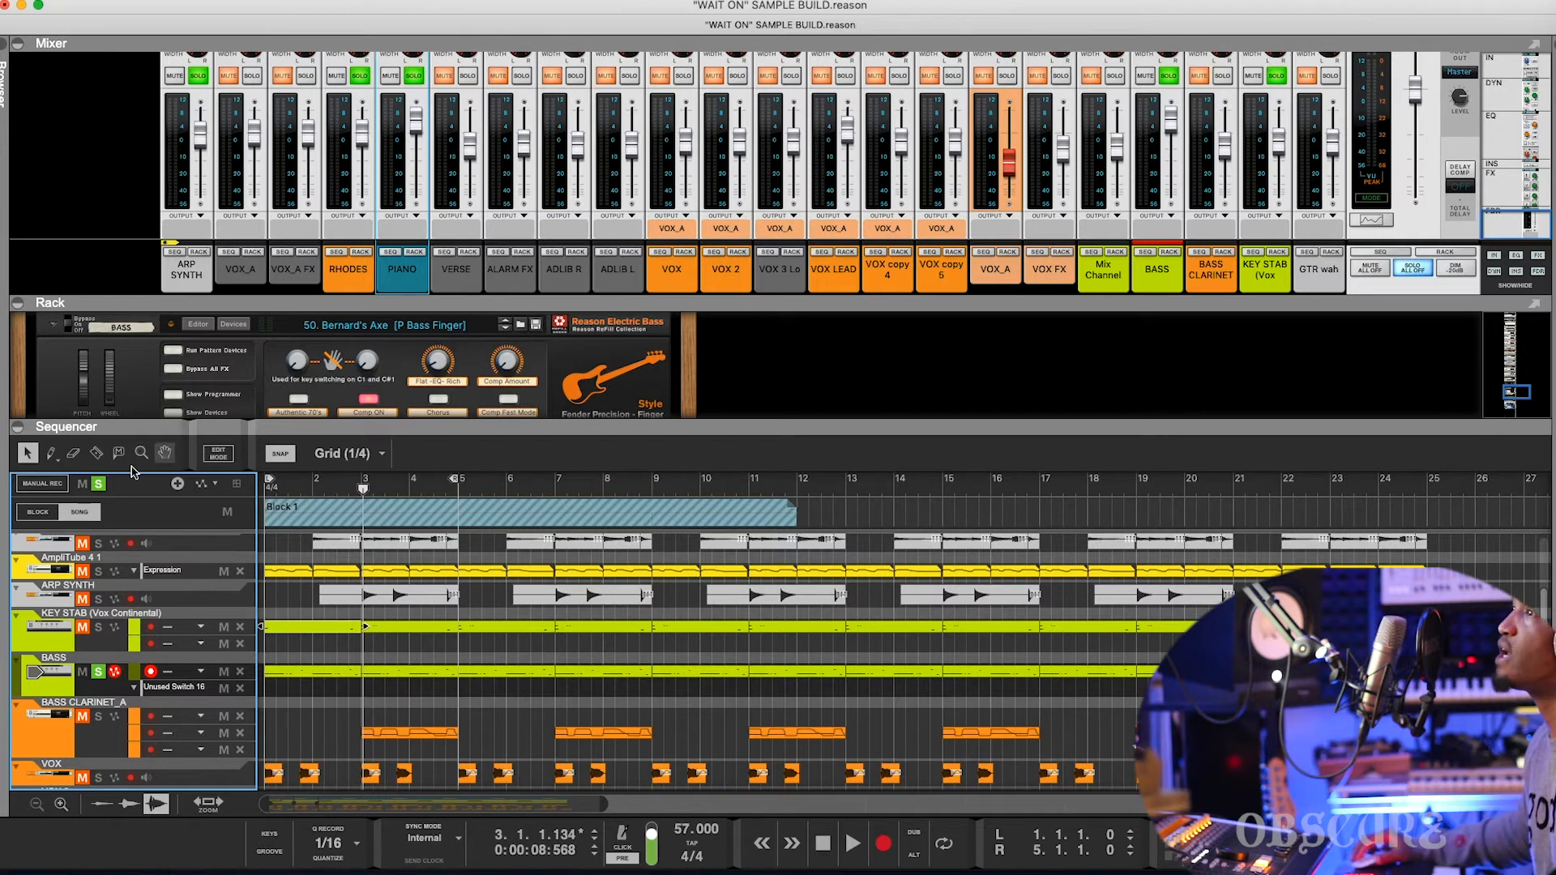
left_click(98, 673)
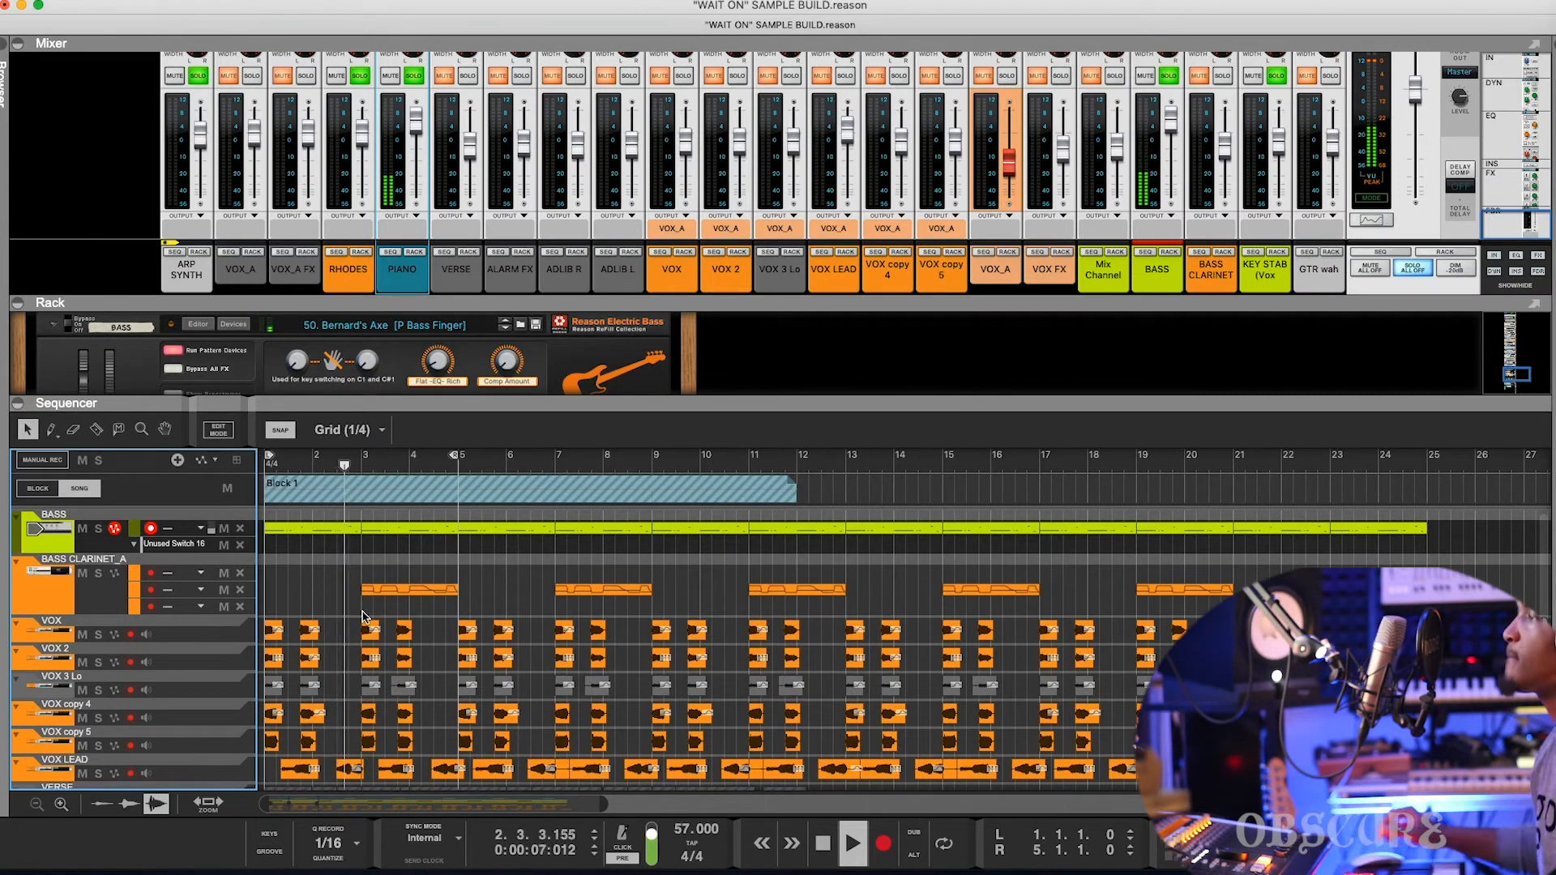
scroll(369, 615, "down", 1)
key("space")
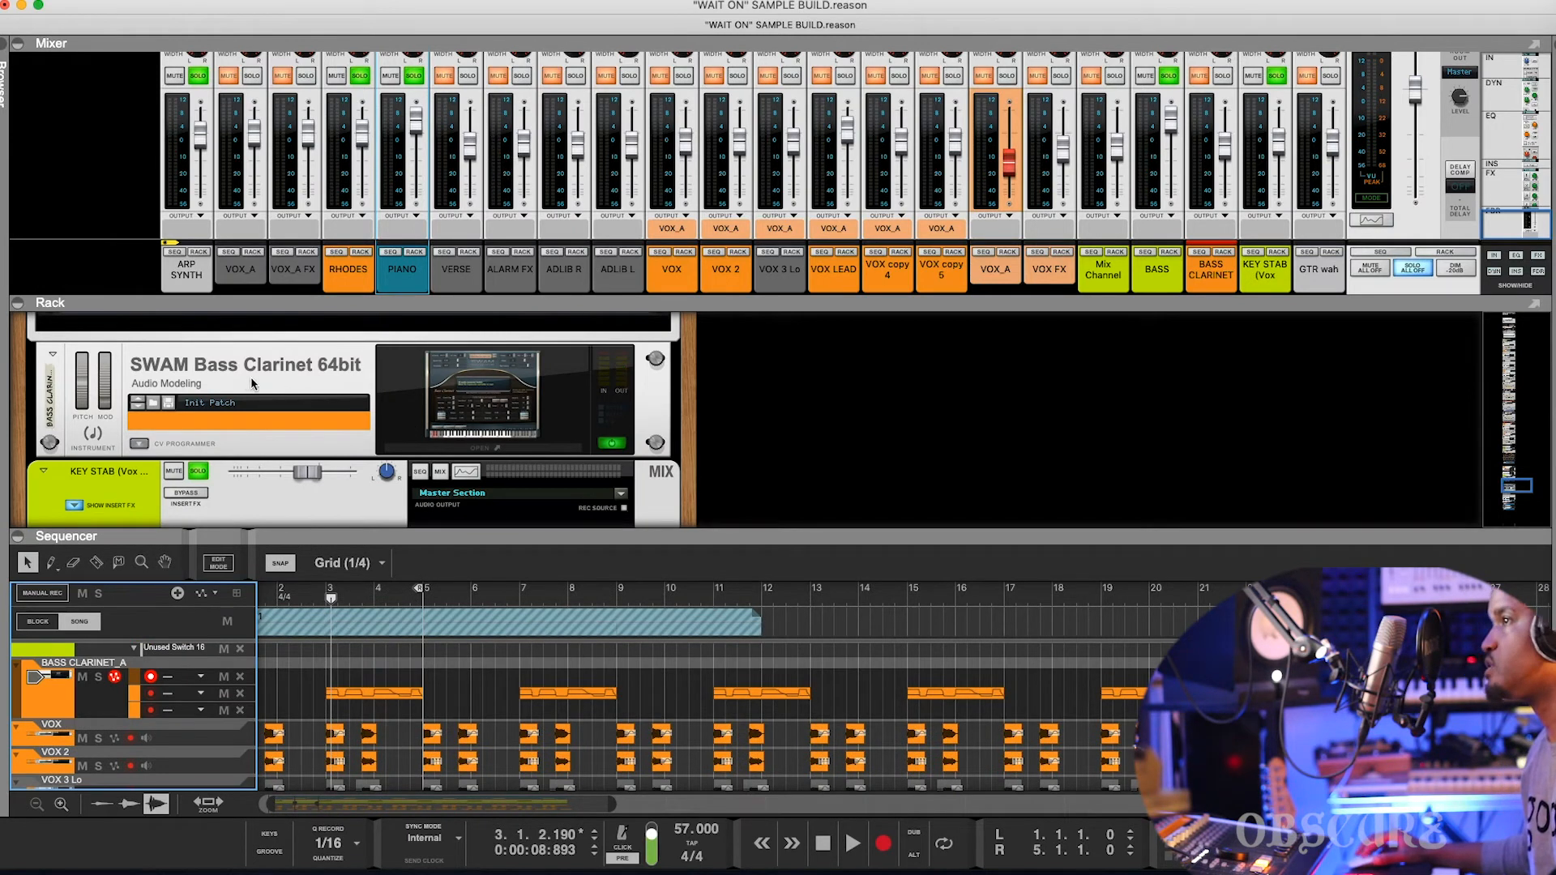
Open the SWAM Bass Clarinet instrument from the rack and reposition its window.
scroll(256, 378, "up", 1)
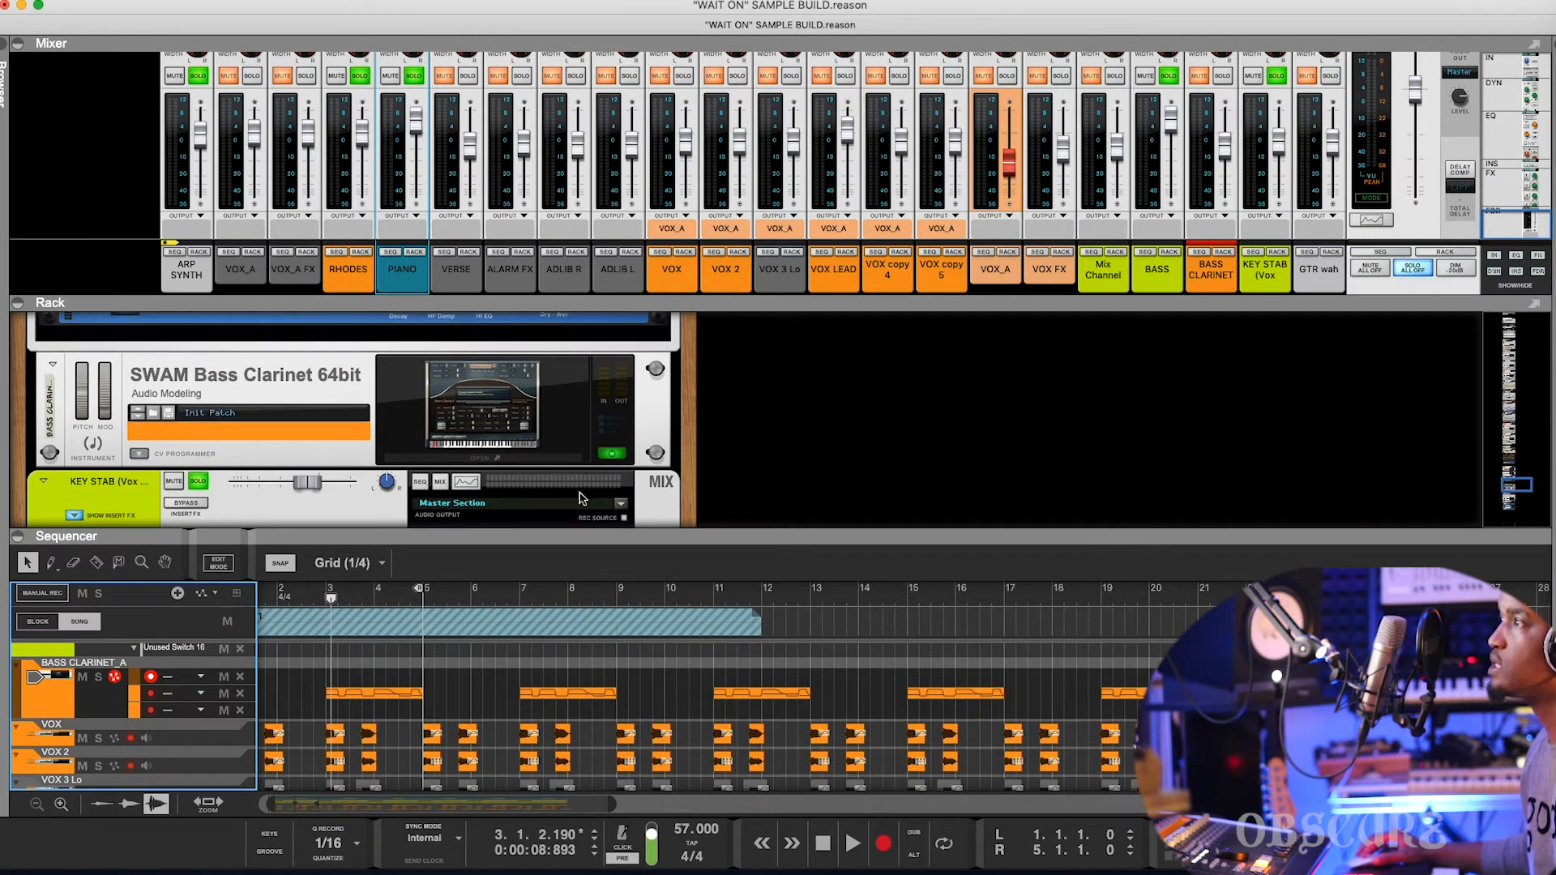
left_click(531, 462)
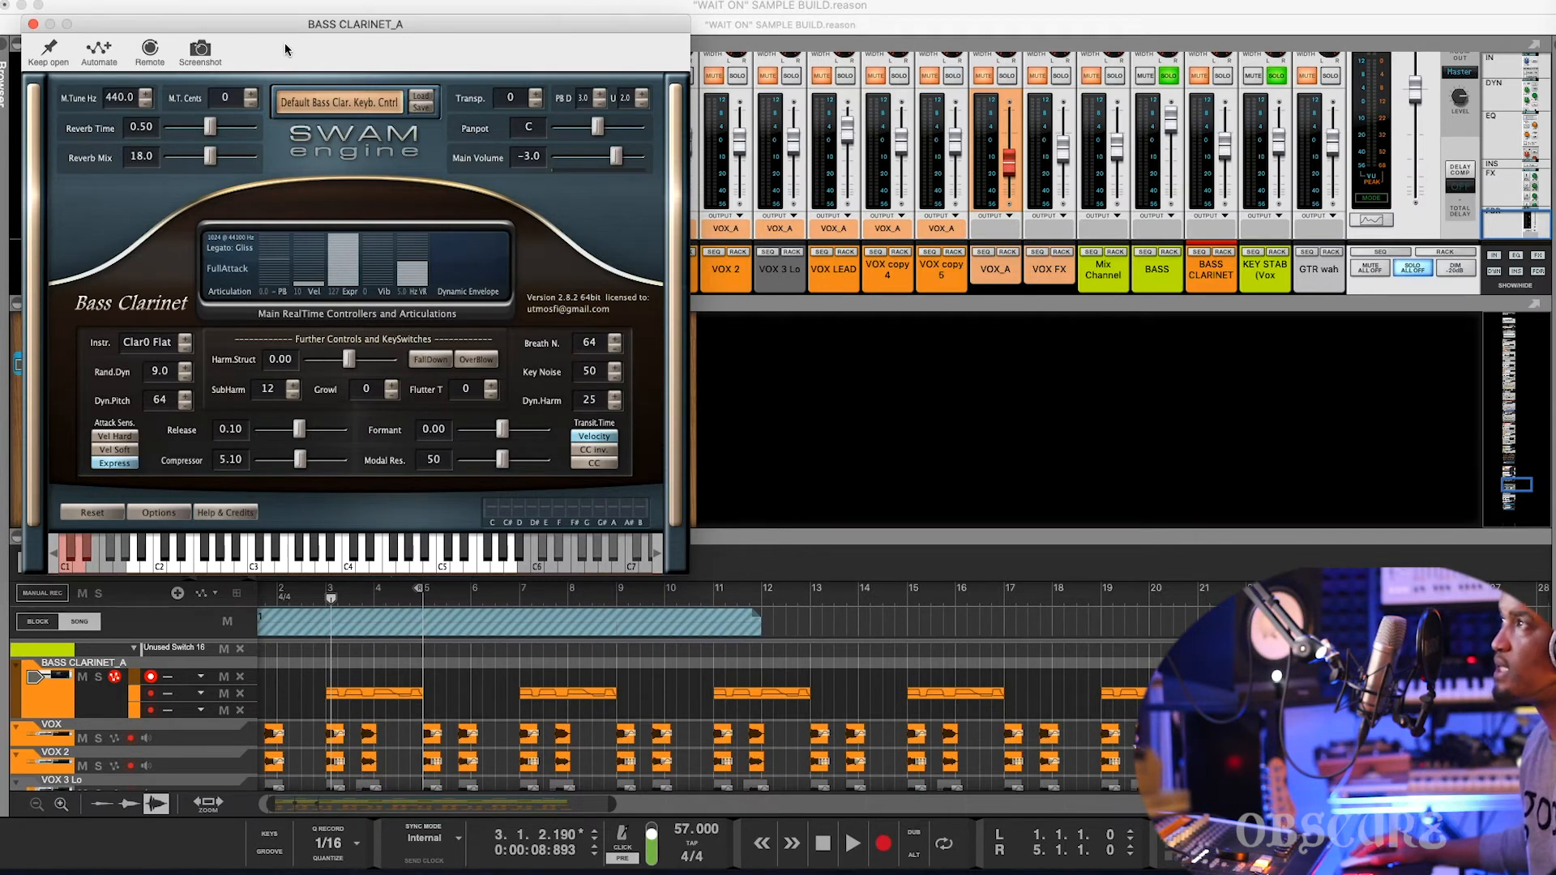
left_click_drag(282, 27, 280, 48)
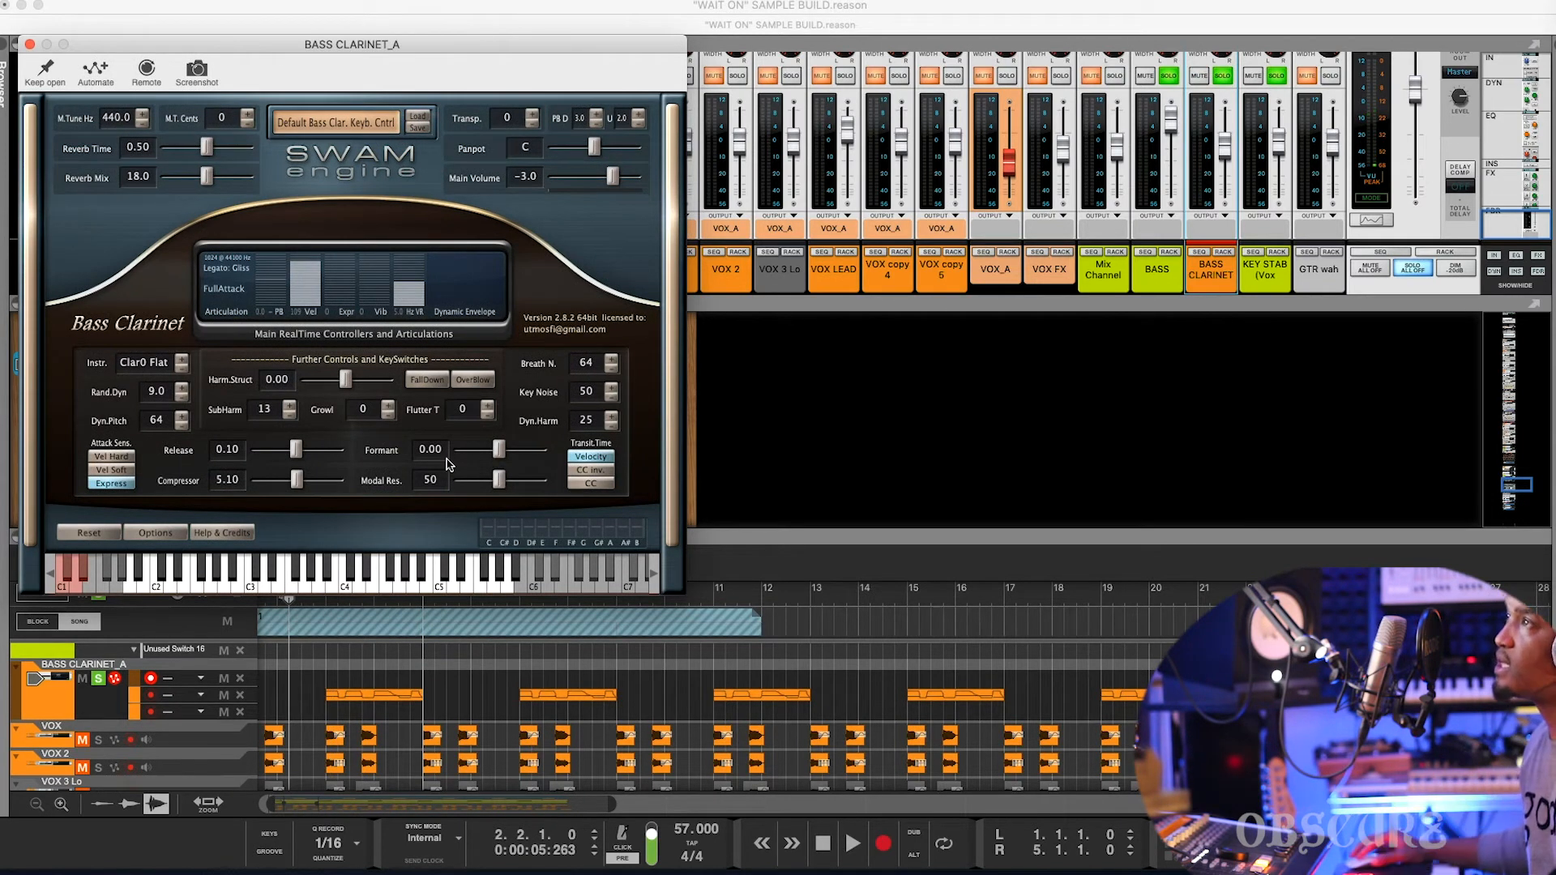
Play the soloed BASS CLARINET_A part up to the start of bar 5 and close its instrument window.
key("space")
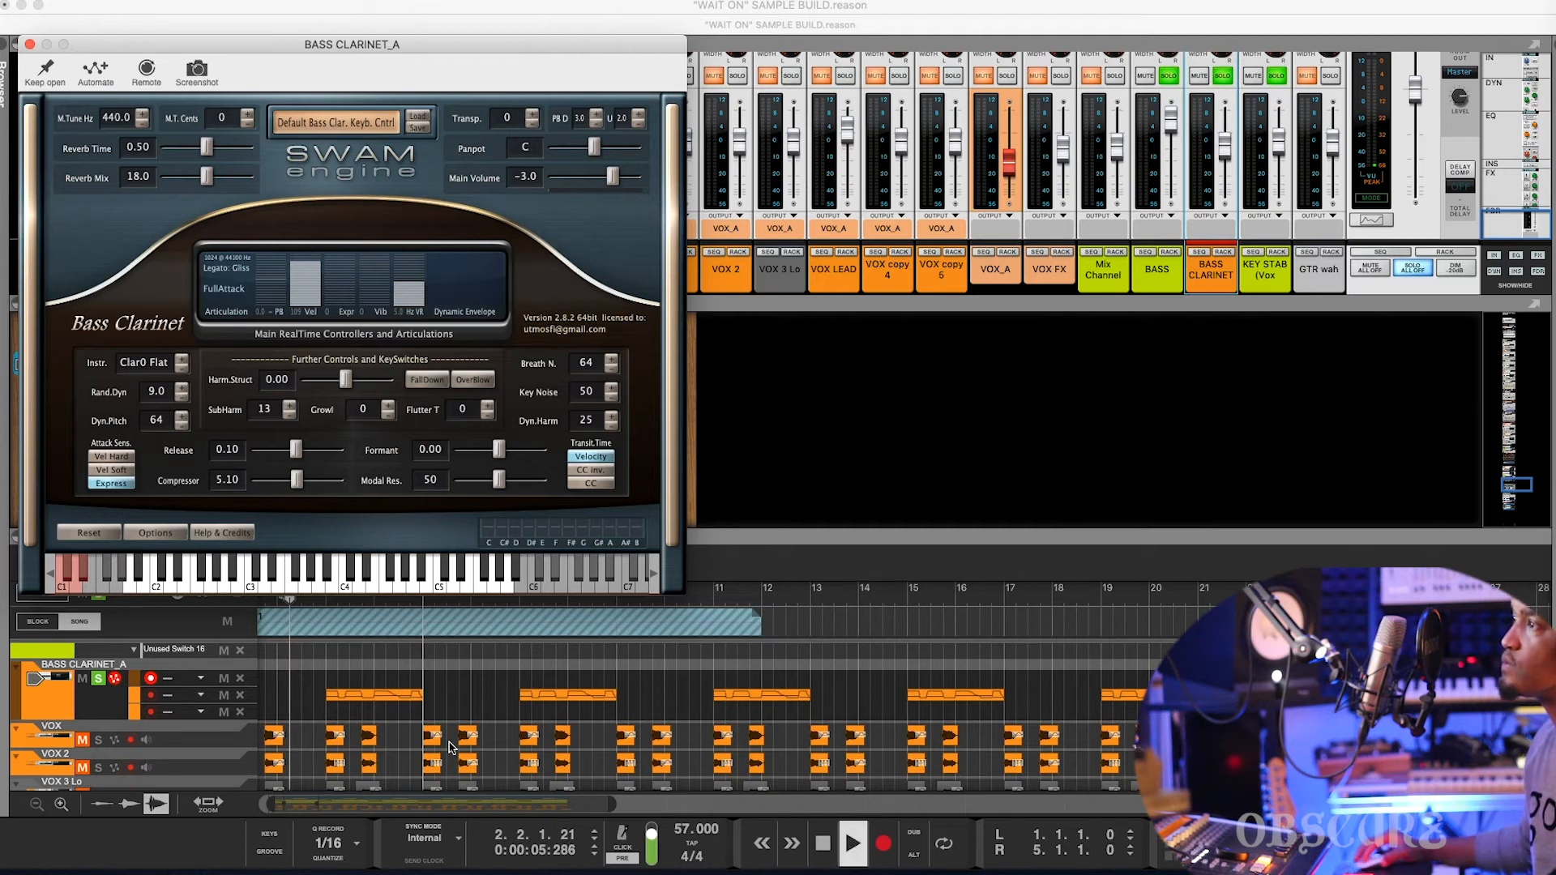
left_click(344, 601)
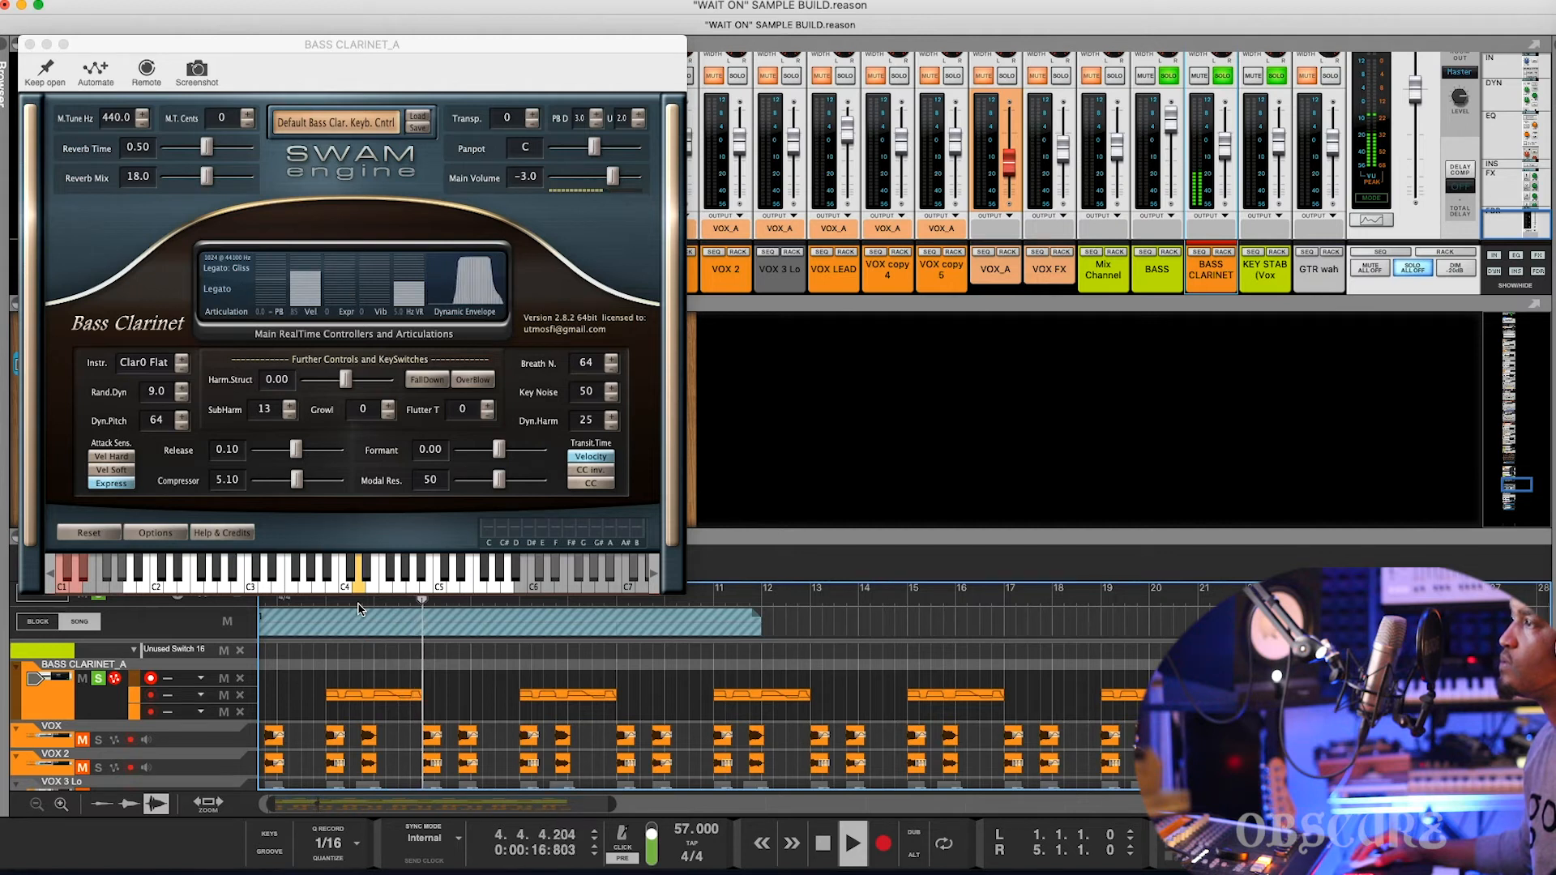
key("space")
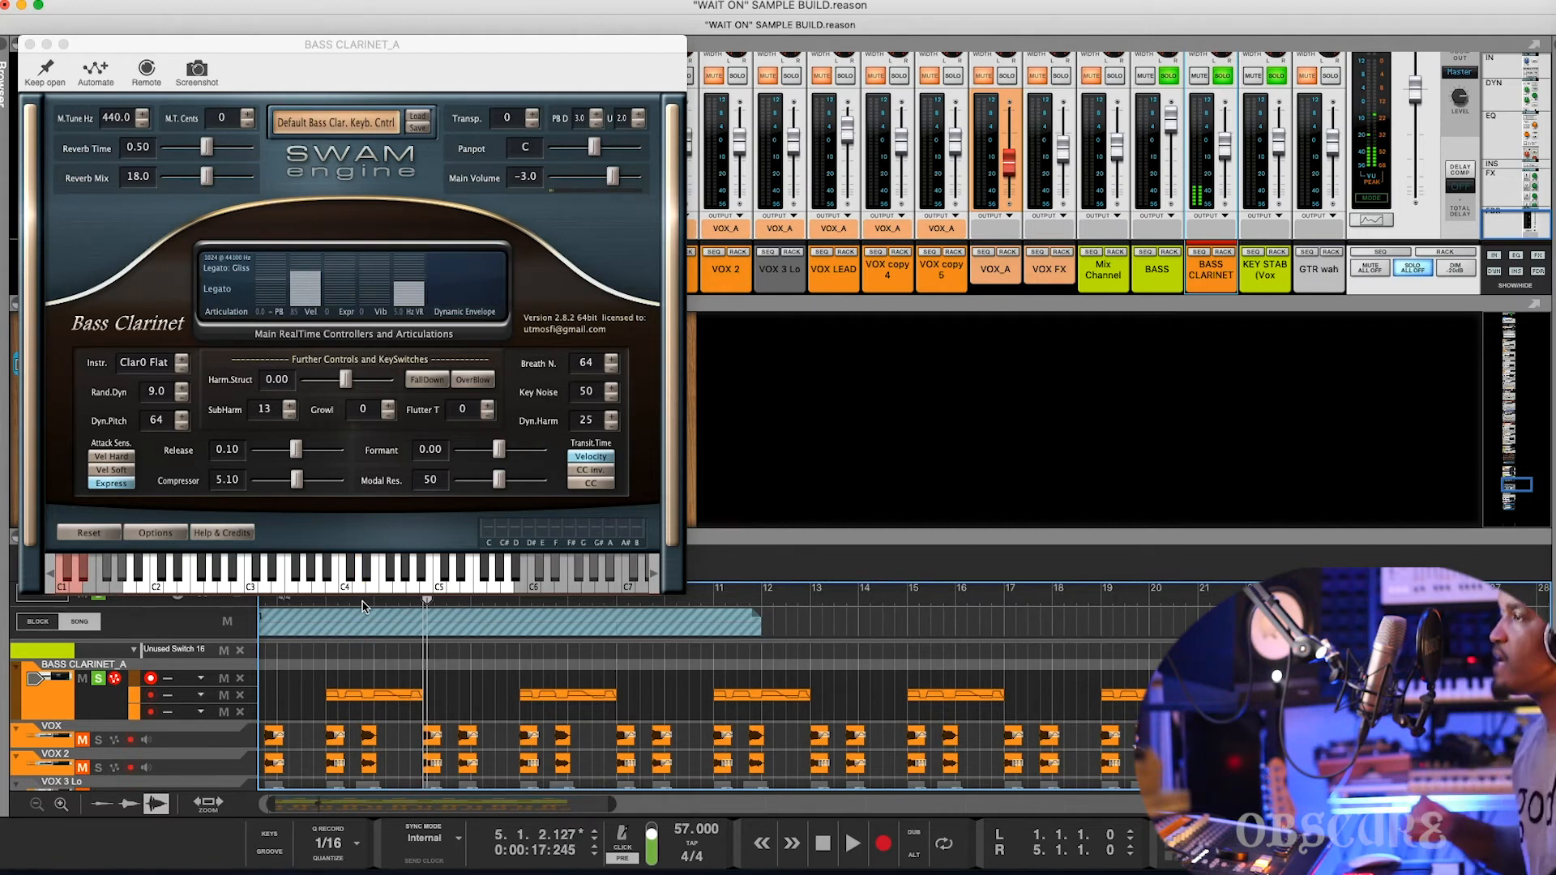
left_click(29, 44)
Show the BASS CLARINET_A effects in an enlarged rack and open VirtualSoundStage2.
left_click(44, 708)
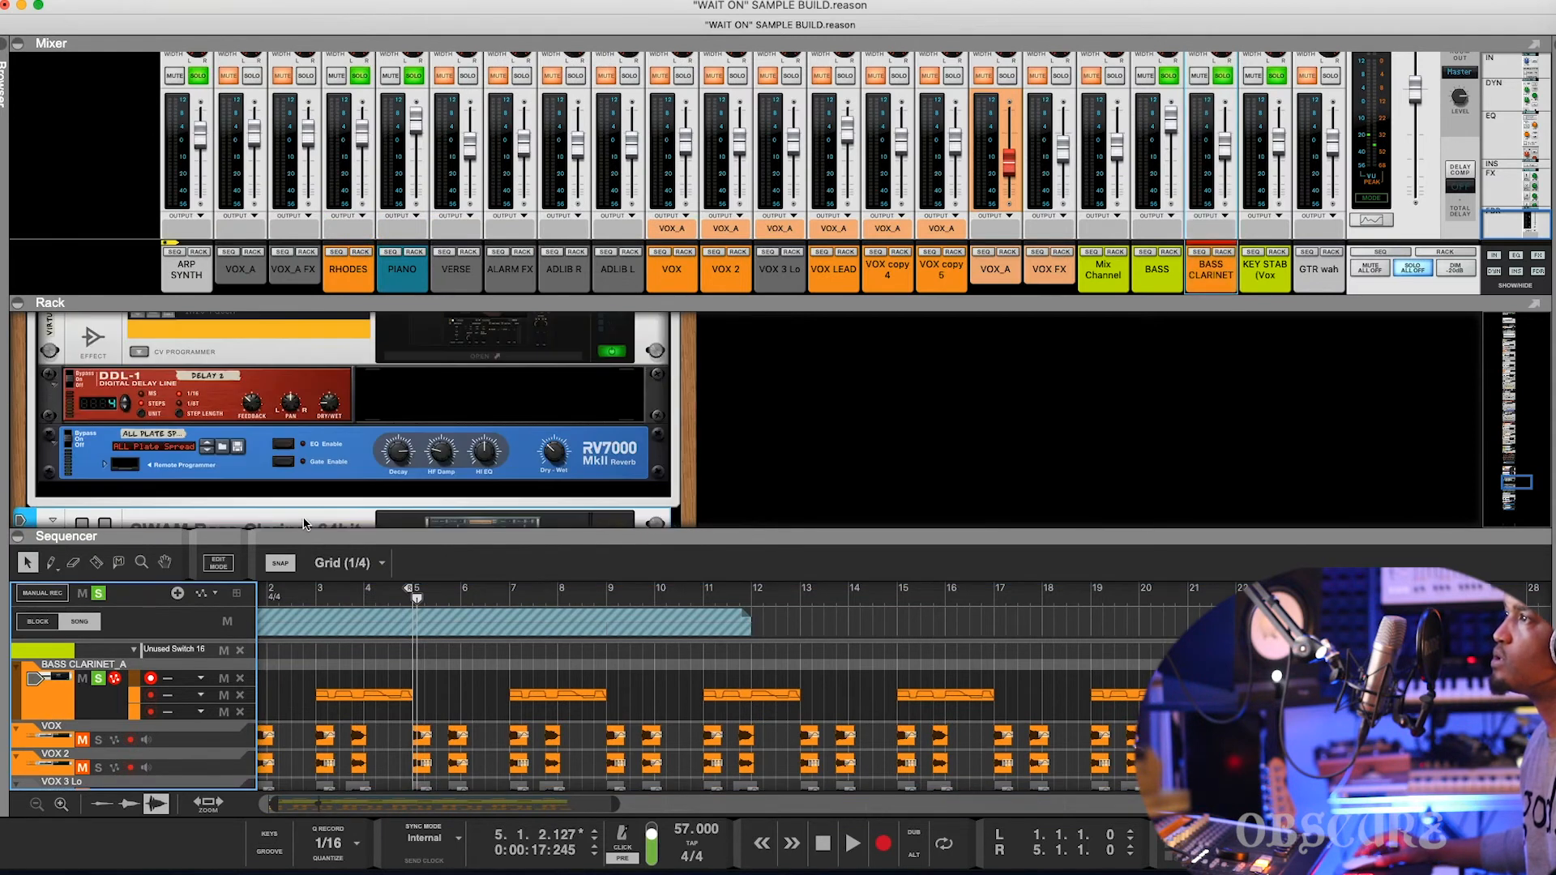
left_click_drag(301, 541, 301, 619)
scroll(413, 436, "up", 2)
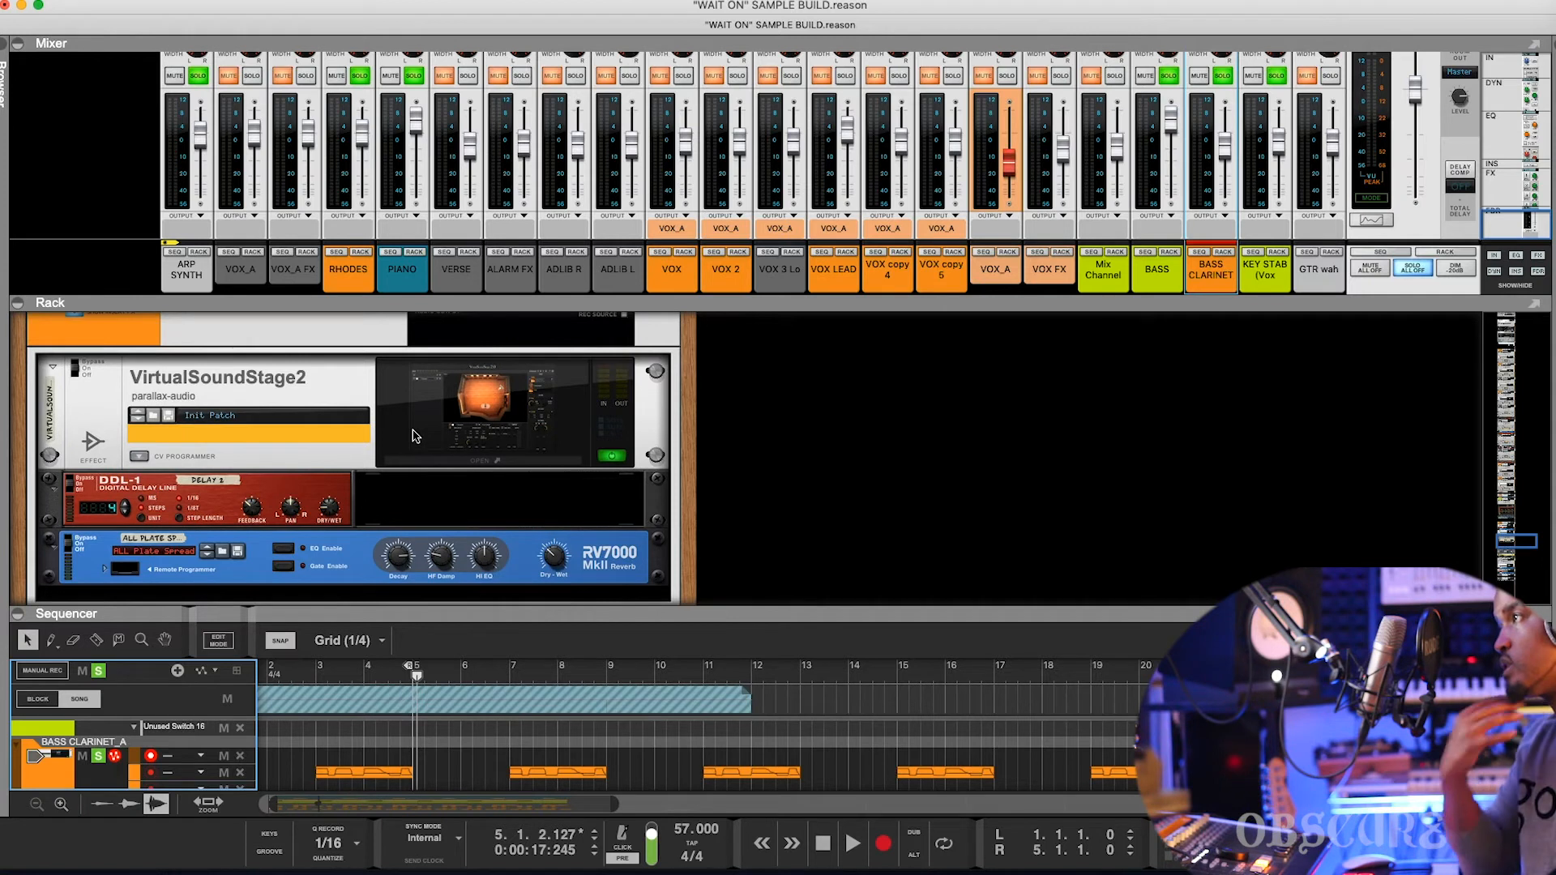
left_click(435, 459)
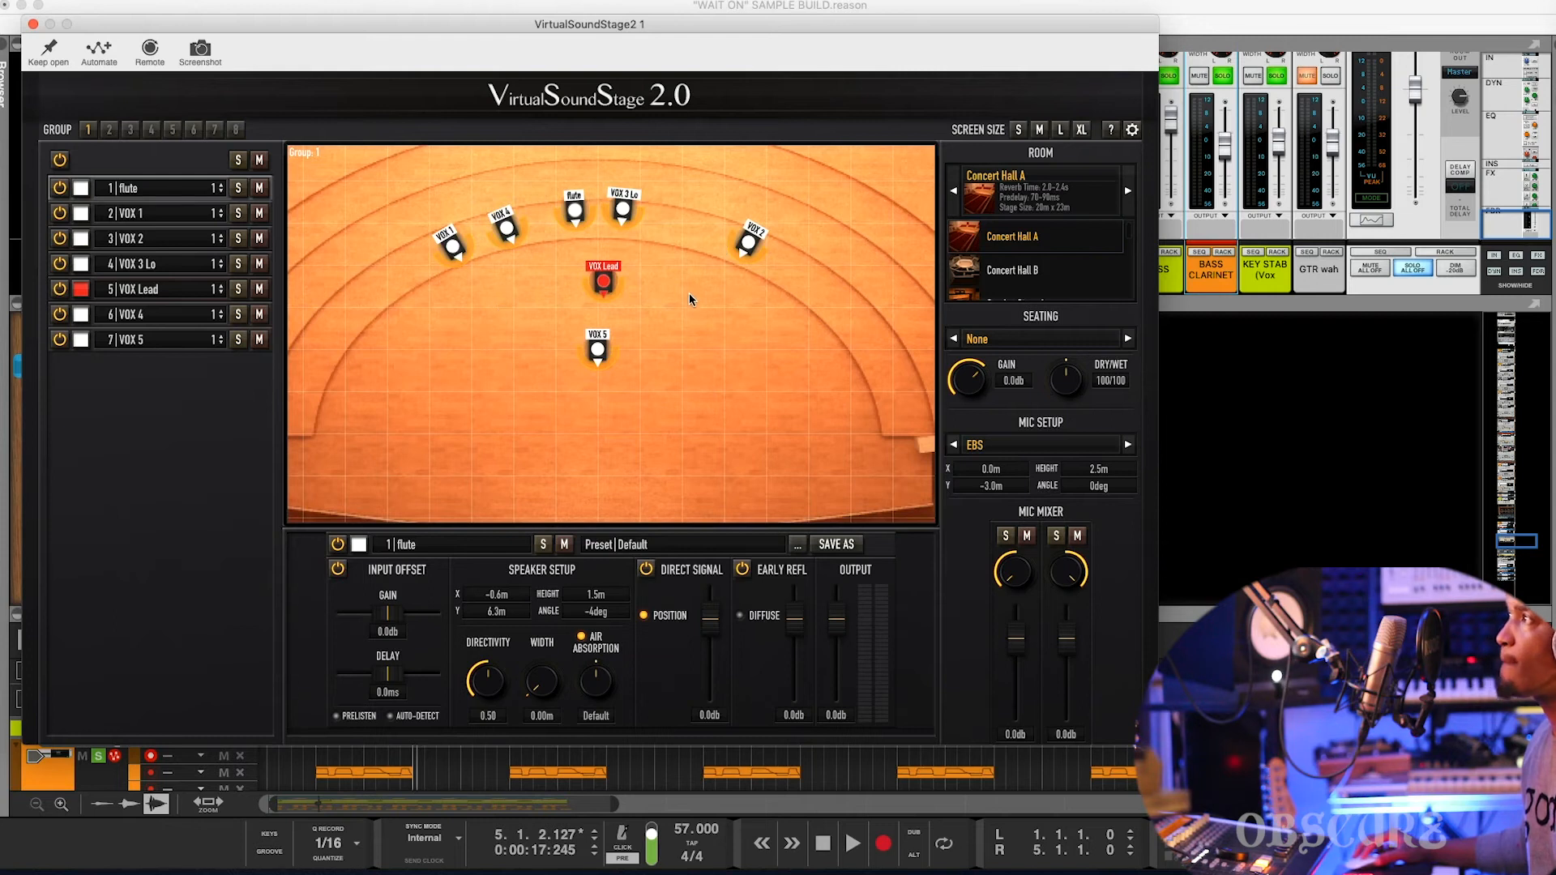
Move the flute on the VirtualSoundStage stage to about X 0.0 m, Y 6.4 m beside VOX 3 Lo, and close the plugin window.
left_click_drag(685, 300, 701, 270)
mouse_move(596, 190)
left_mouse_down()
mouse_move(602, 250)
mouse_move(613, 207)
left_mouse_up()
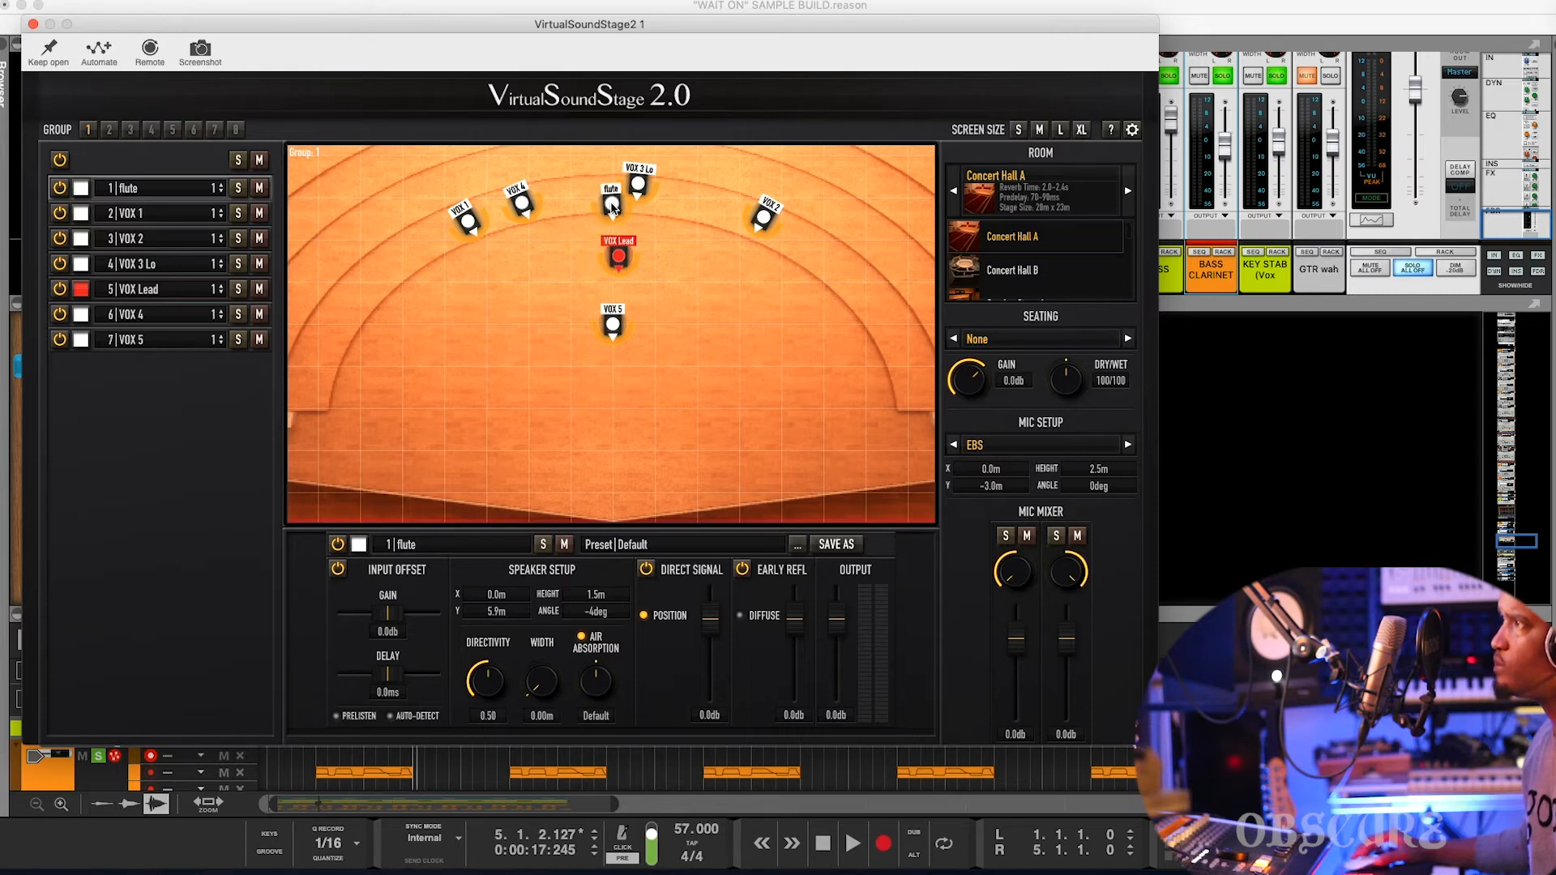
scroll(739, 250, "down", 10)
scroll(738, 251, "up", 8)
scroll(738, 251, "down", 8)
scroll(739, 251, "up", 8)
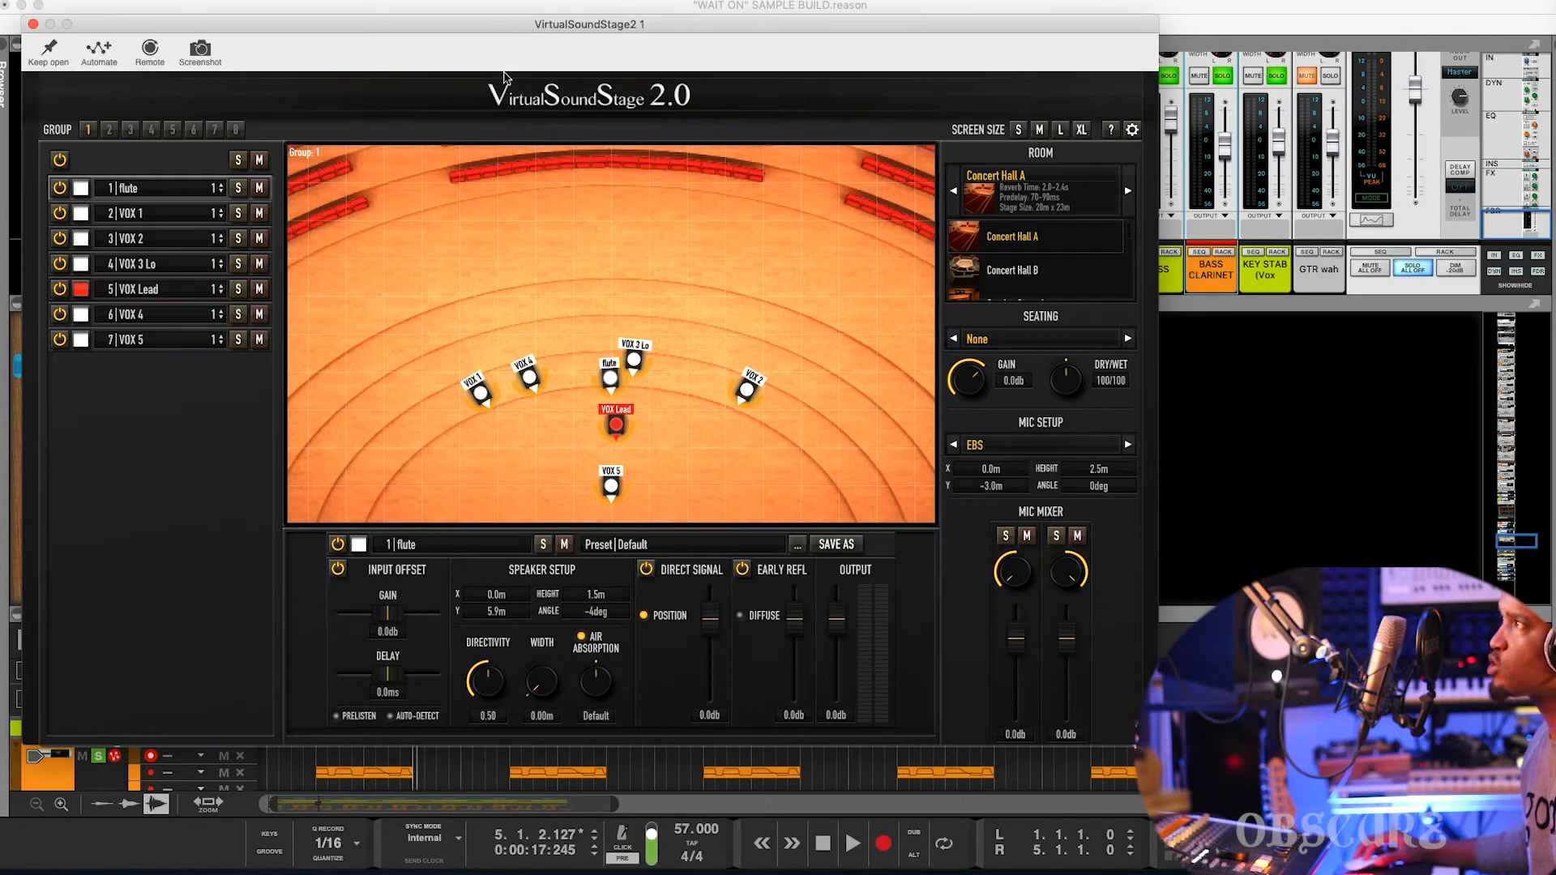
left_click_drag(458, 23, 588, 77)
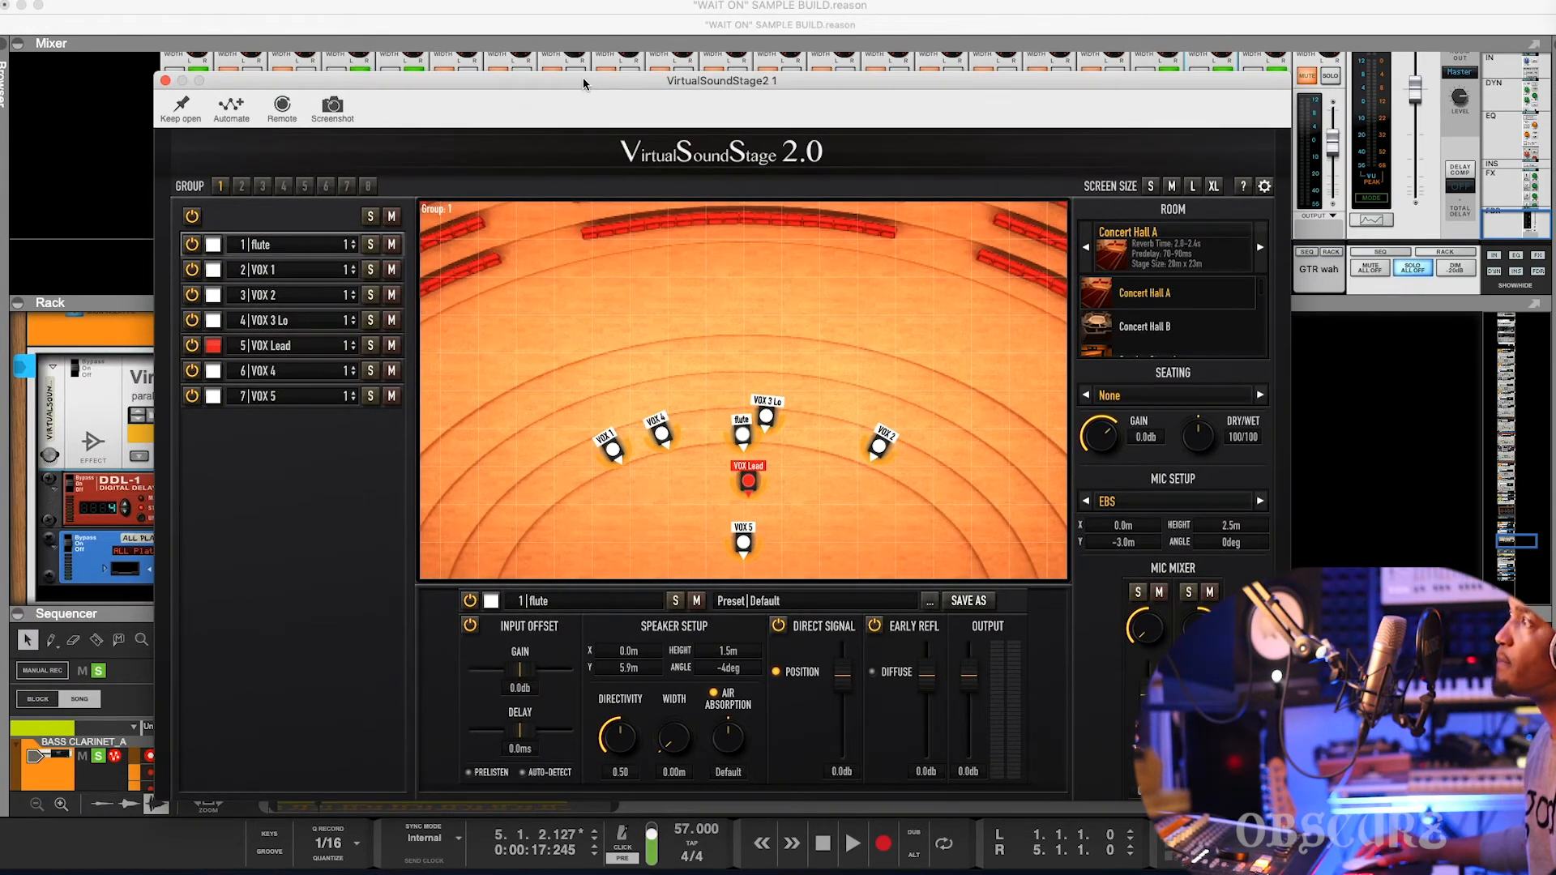
left_click_drag(582, 81, 574, 50)
scroll(670, 372, "down", 3)
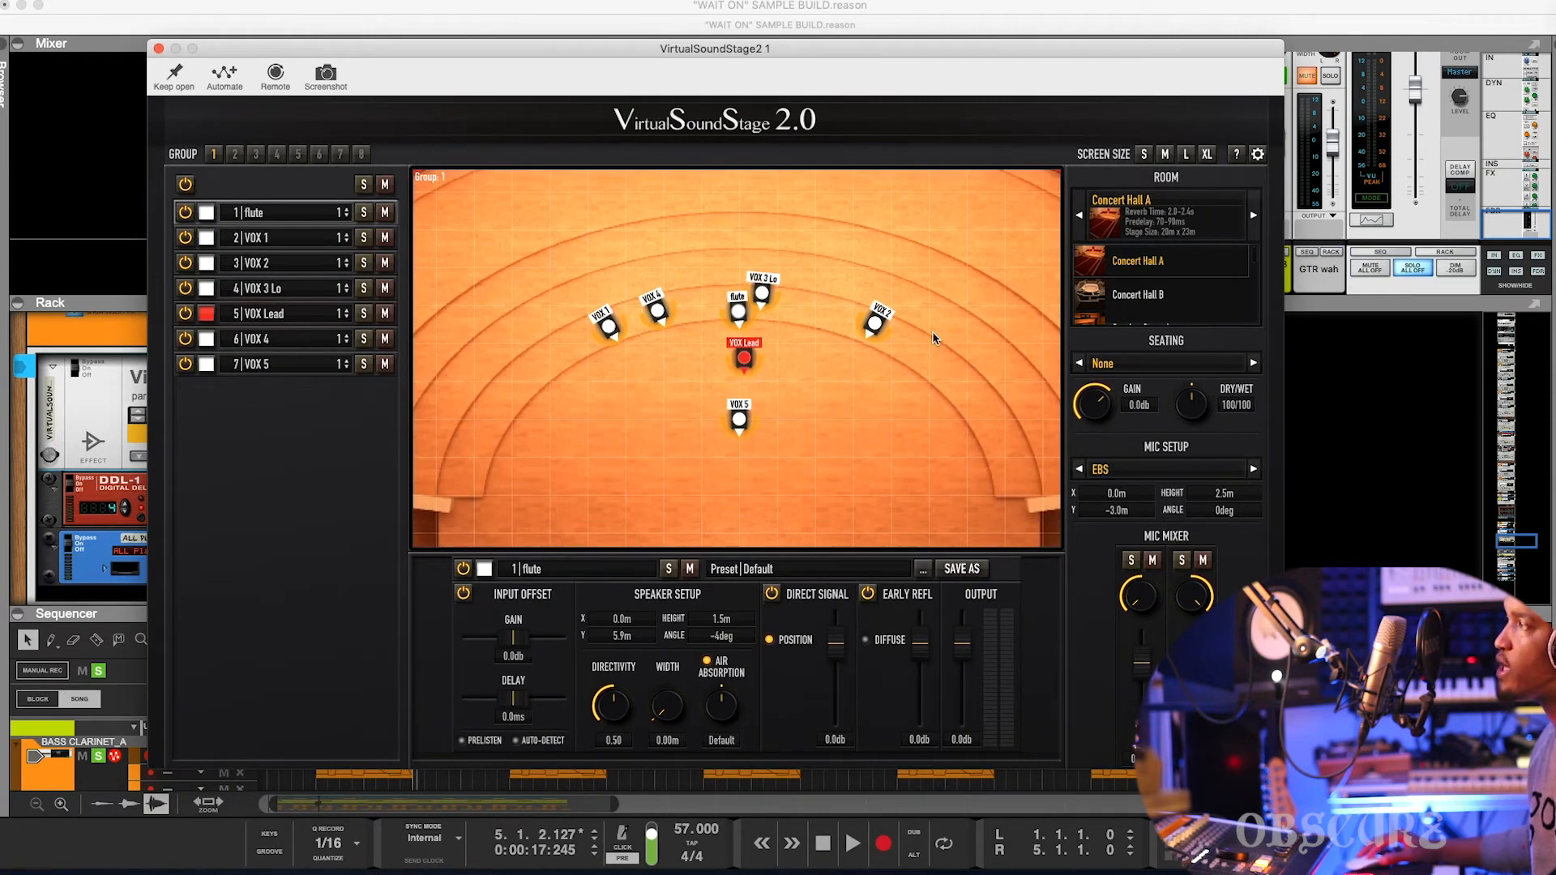
left_click_drag(737, 313, 736, 309)
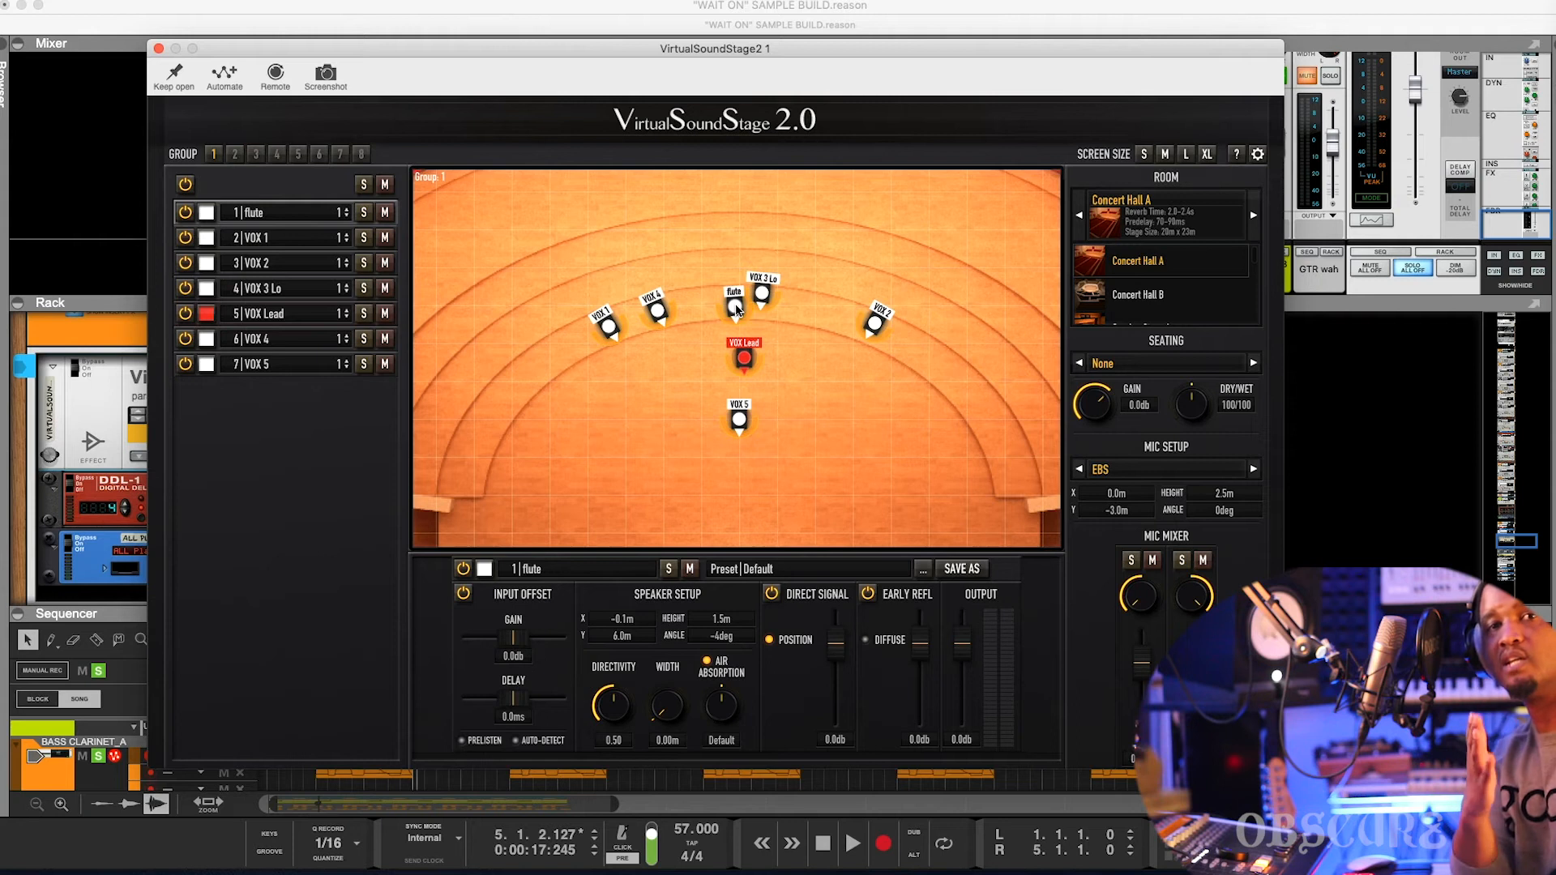
mouse_move(735, 309)
left_mouse_down()
mouse_move(636, 322)
mouse_move(637, 285)
mouse_move(685, 221)
mouse_move(844, 262)
mouse_move(740, 290)
left_mouse_up()
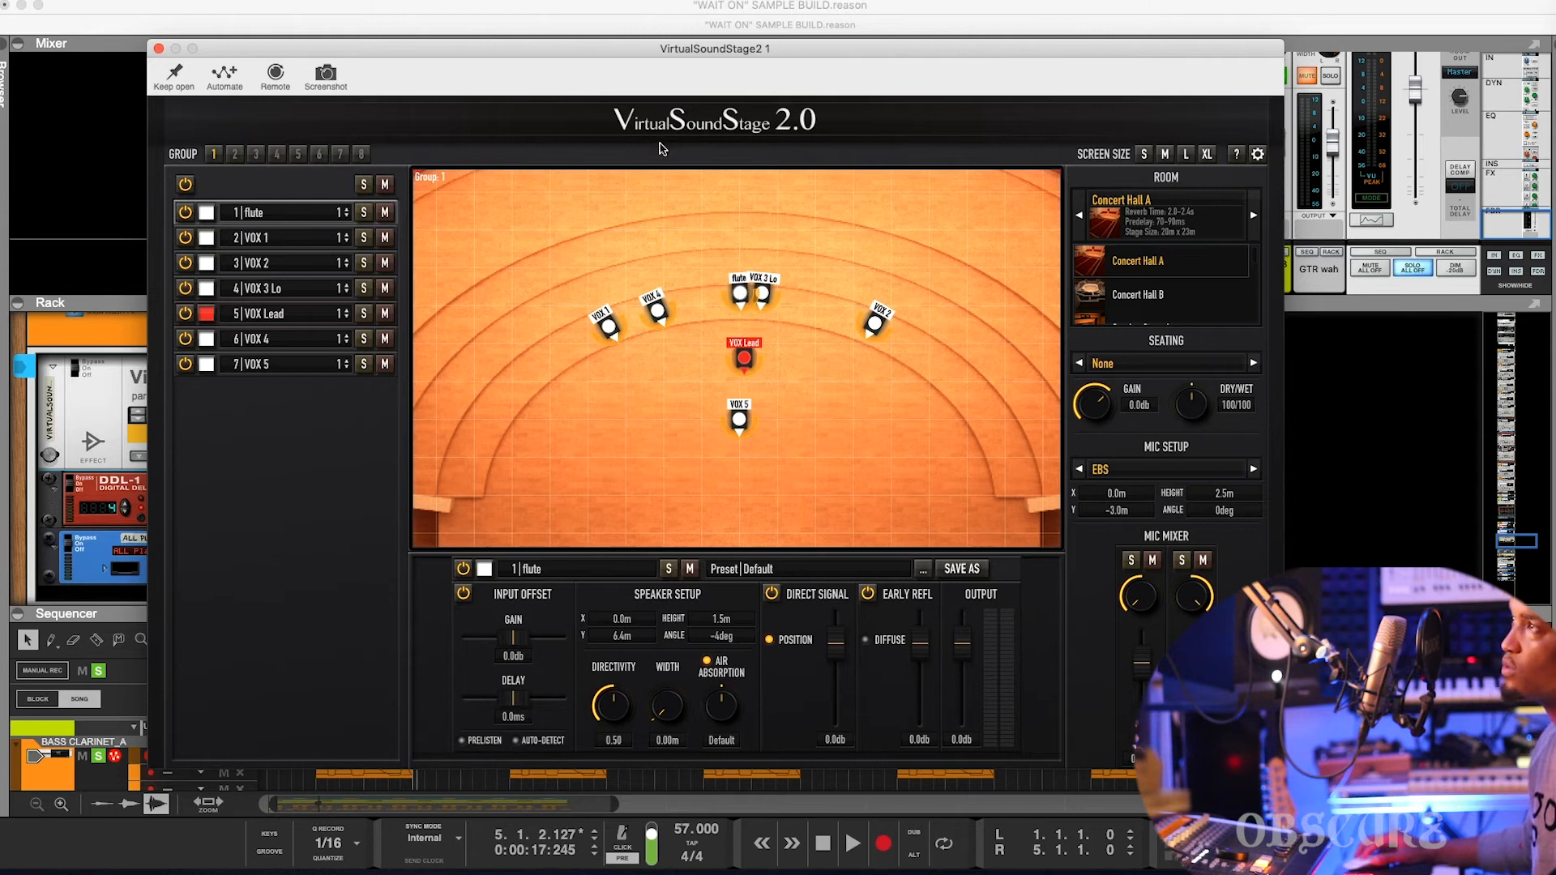
left_click(158, 49)
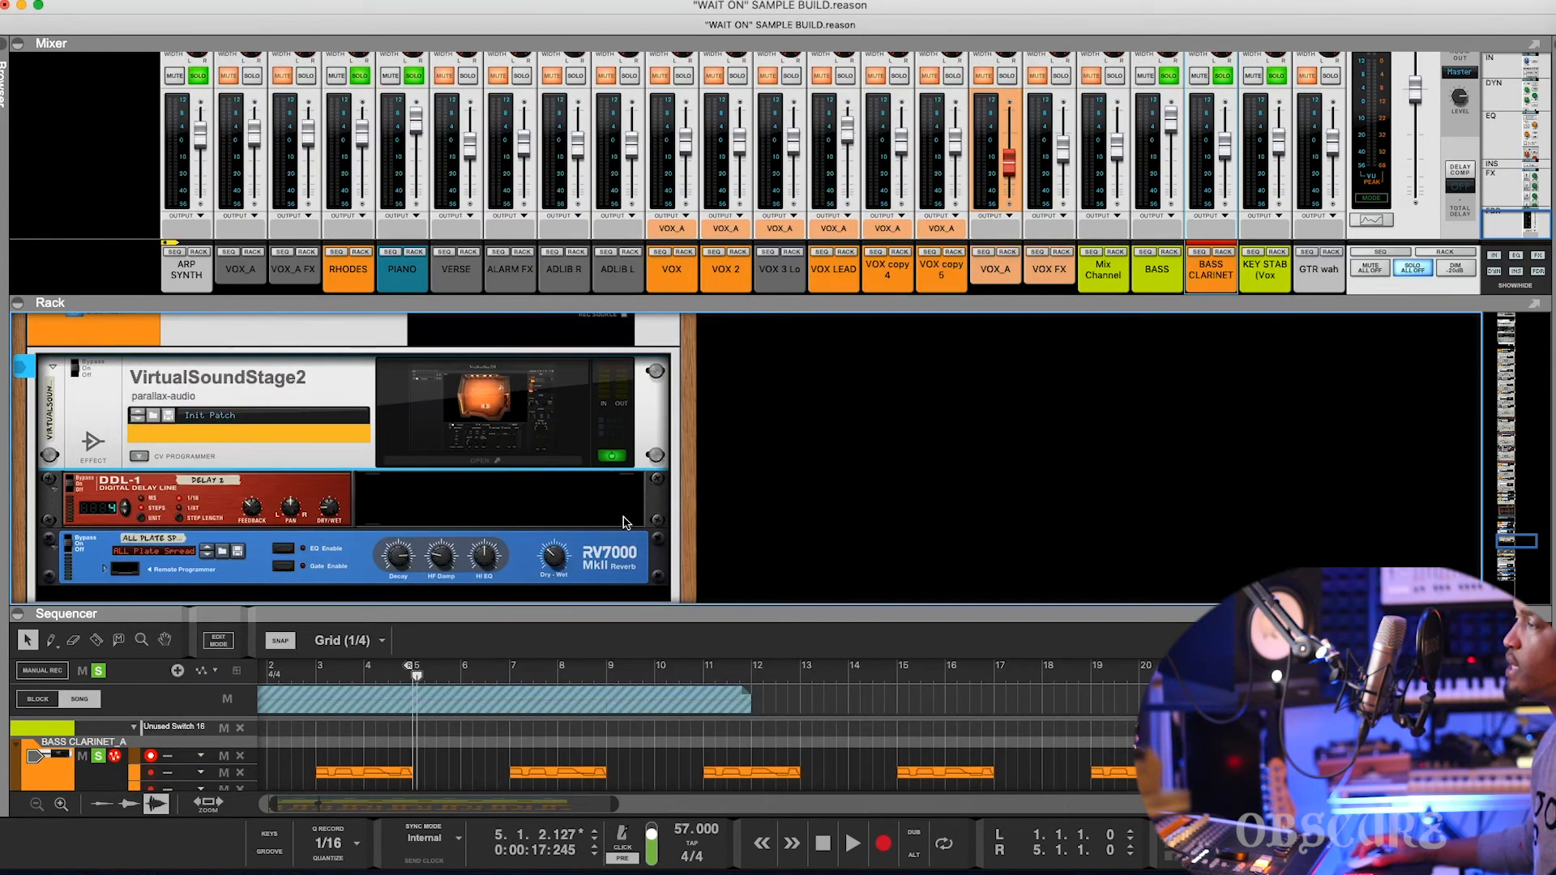
Shrink the rack and enlarge the sequencer to examine the VOX tracks.
scroll(634, 554, "down", 3)
left_click_drag(628, 619, 629, 491)
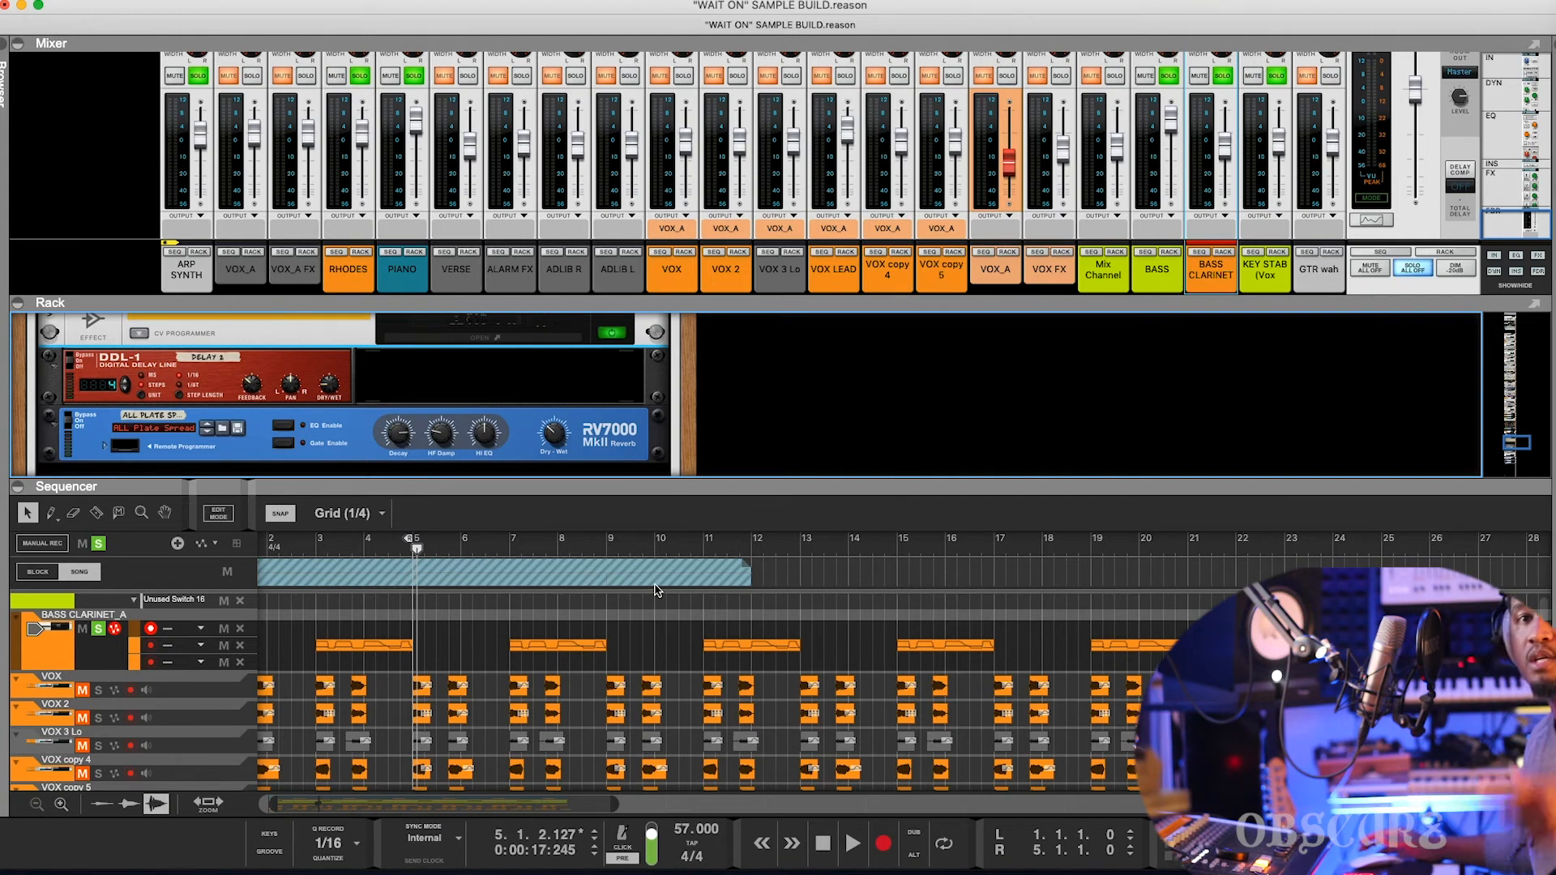
scroll(657, 590, "down", 3)
scroll(656, 590, "right", 2)
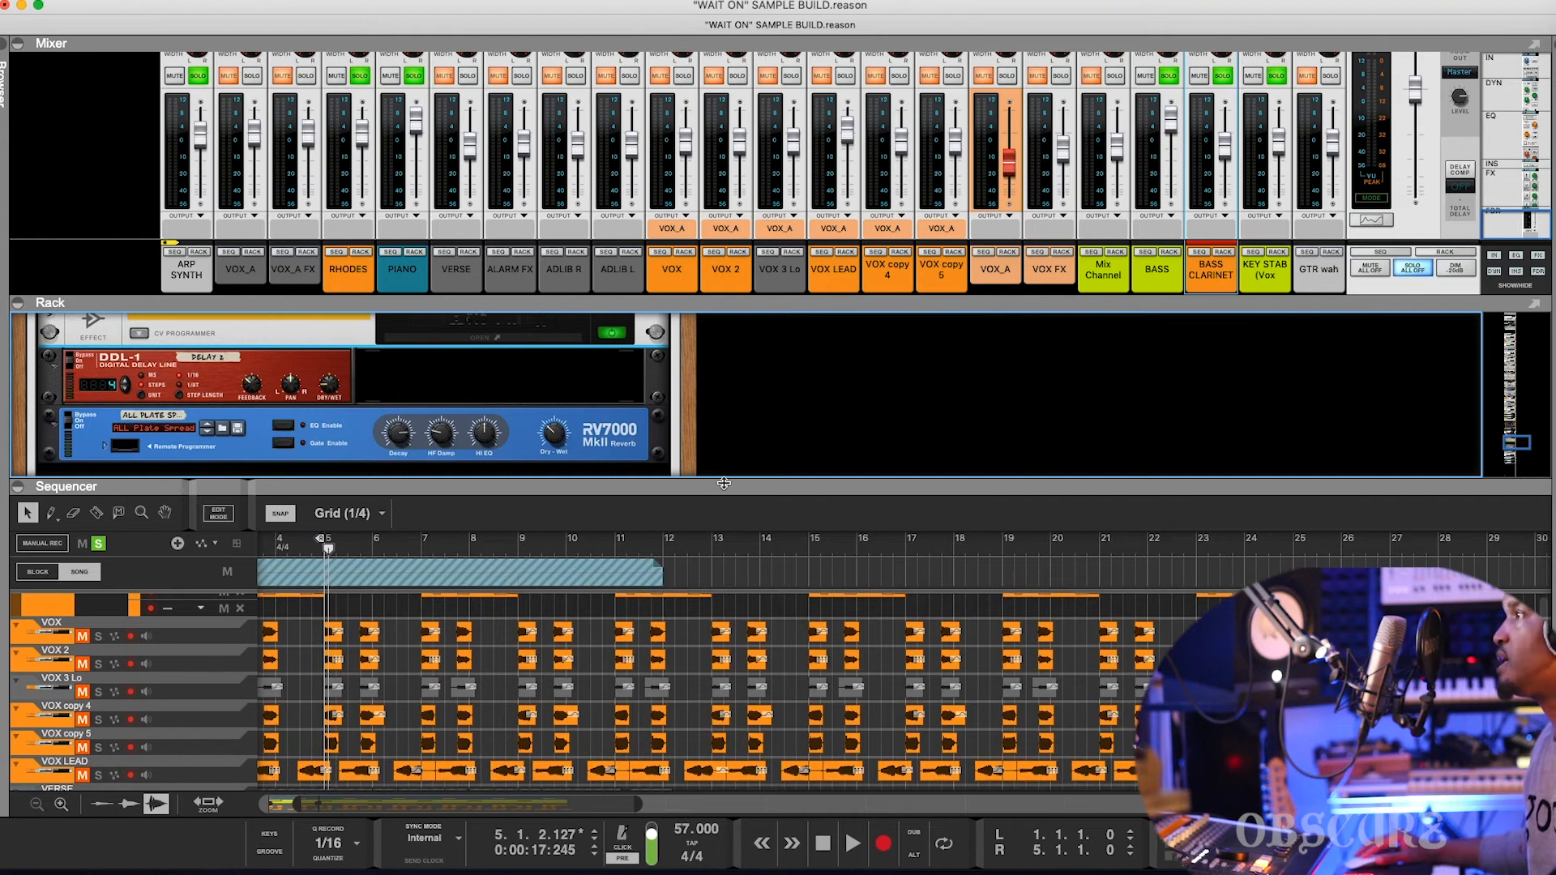
left_click_drag(722, 483, 722, 423)
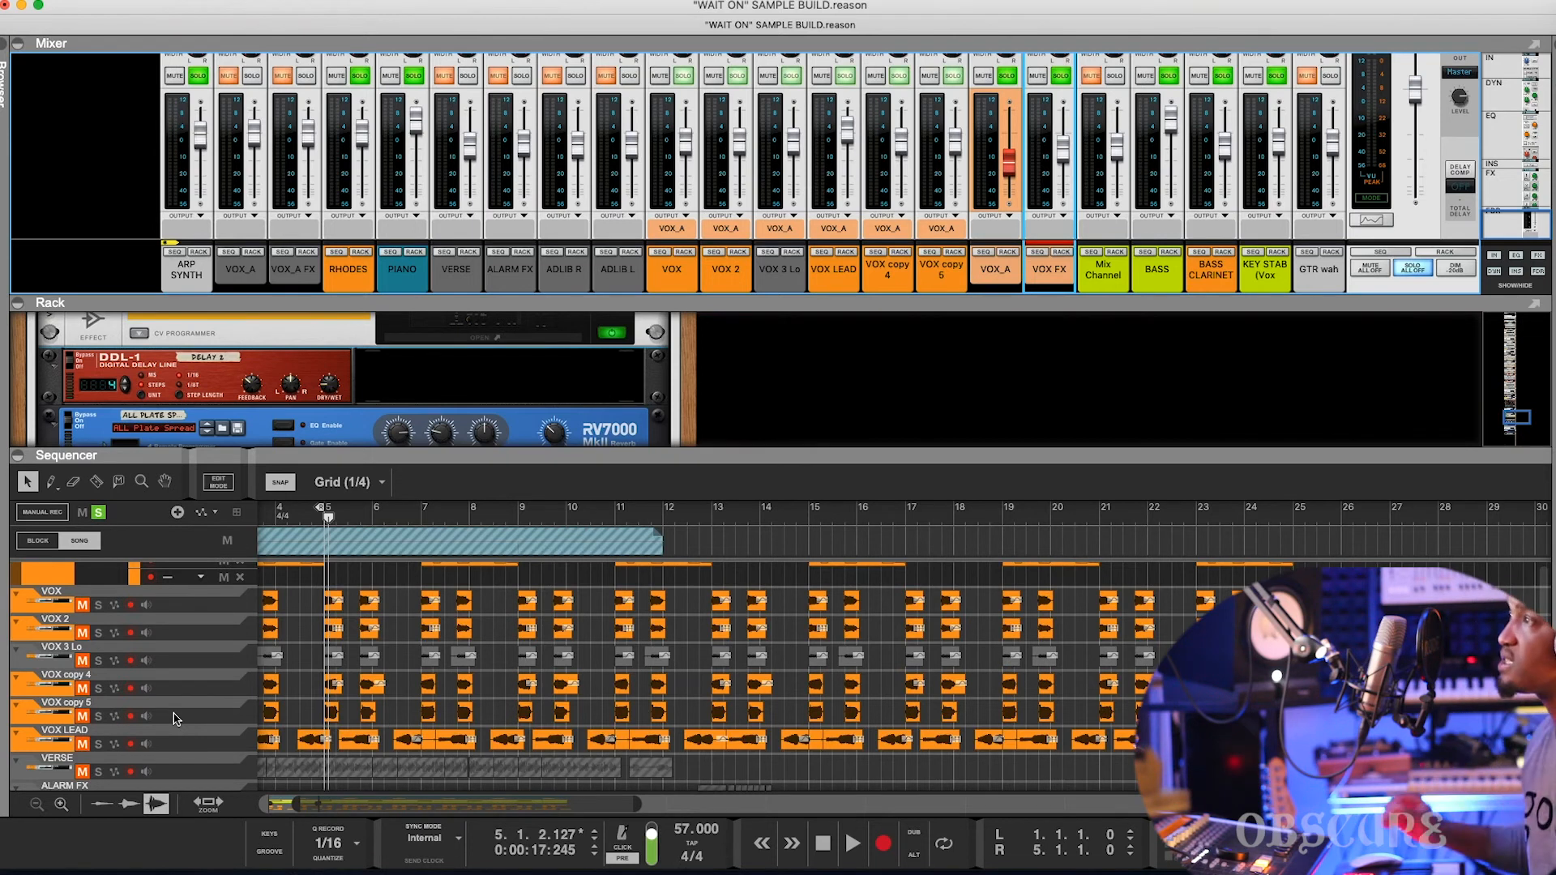
Enlarge the rack and reopen VirtualSoundStage2 to examine how the vocals are placed on the stage, then close it.
left_click_drag(440, 469, 436, 541)
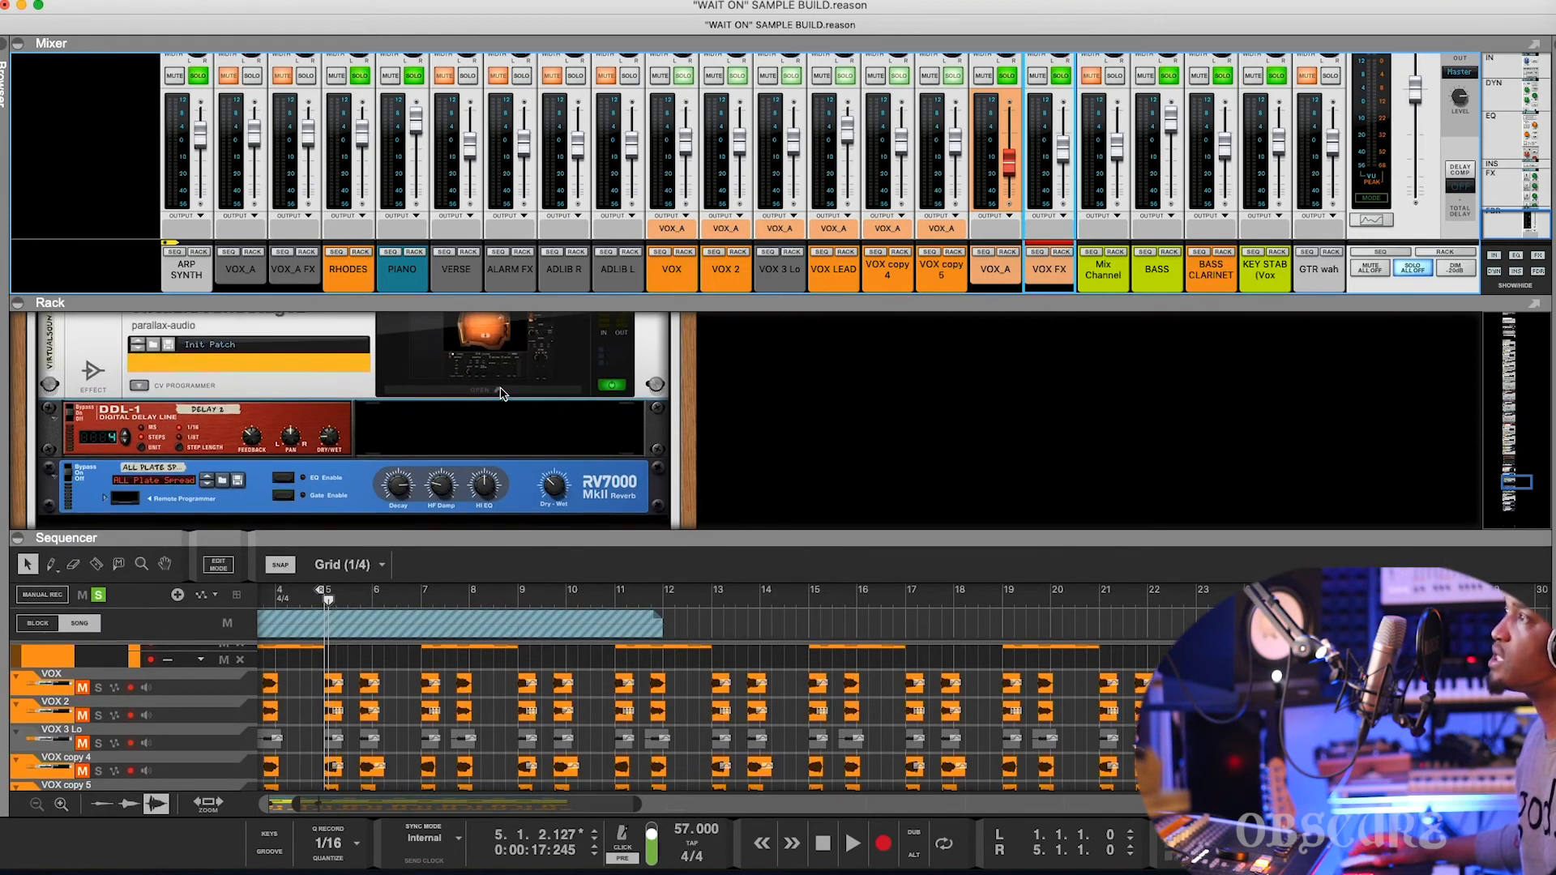
left_click(500, 392)
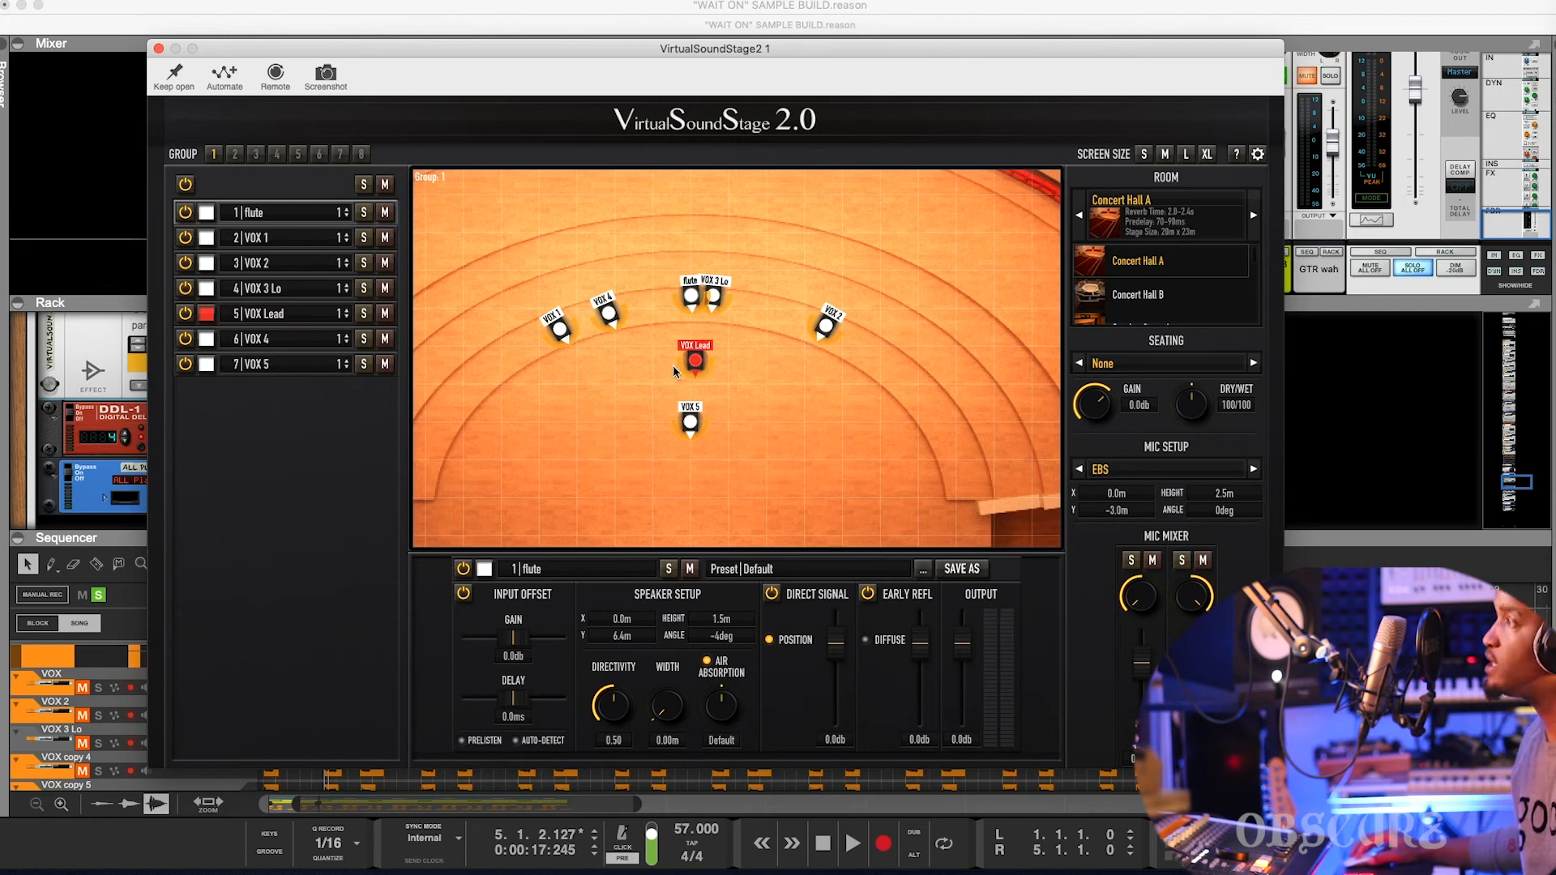
left_click(159, 48)
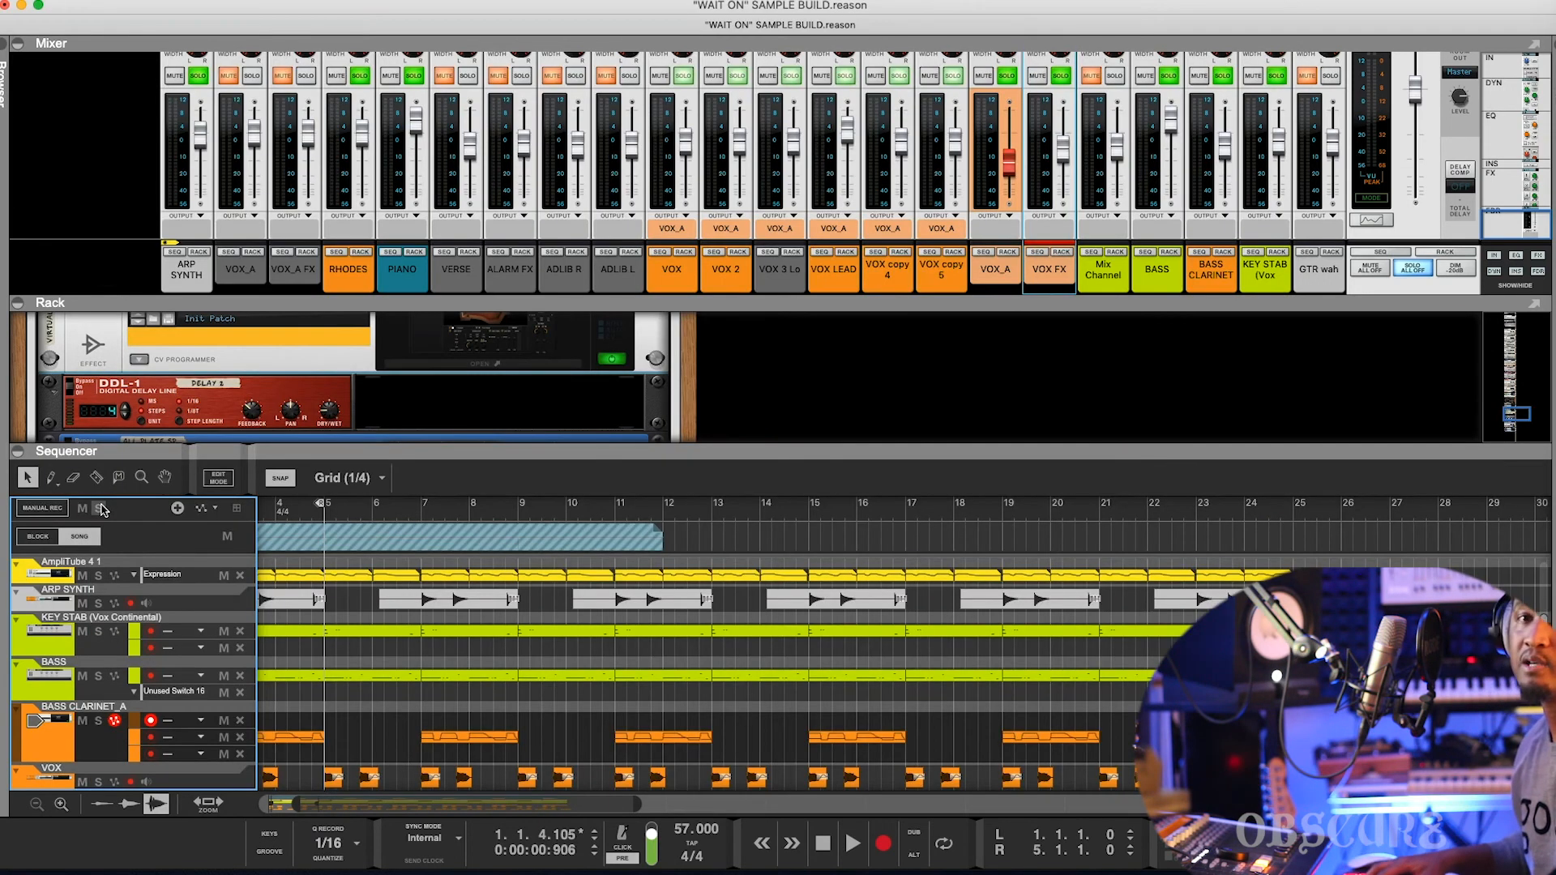
Play the soloed layers together while collapsing the rack and enlarging the sequencer, then stop and return to the song start.
key("space")
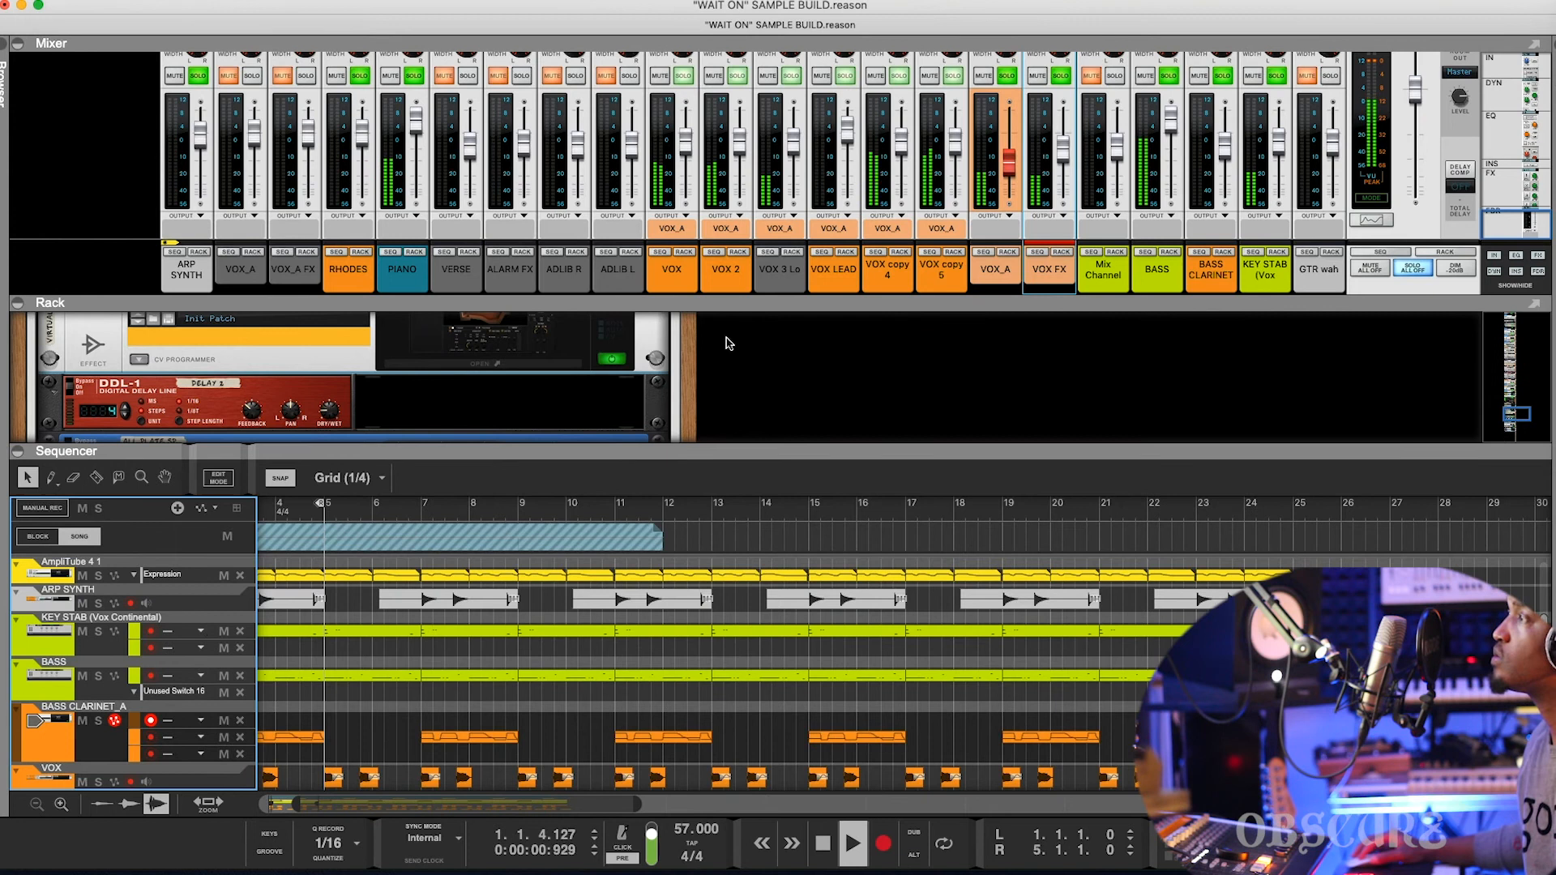
left_click_drag(714, 445, 727, 396)
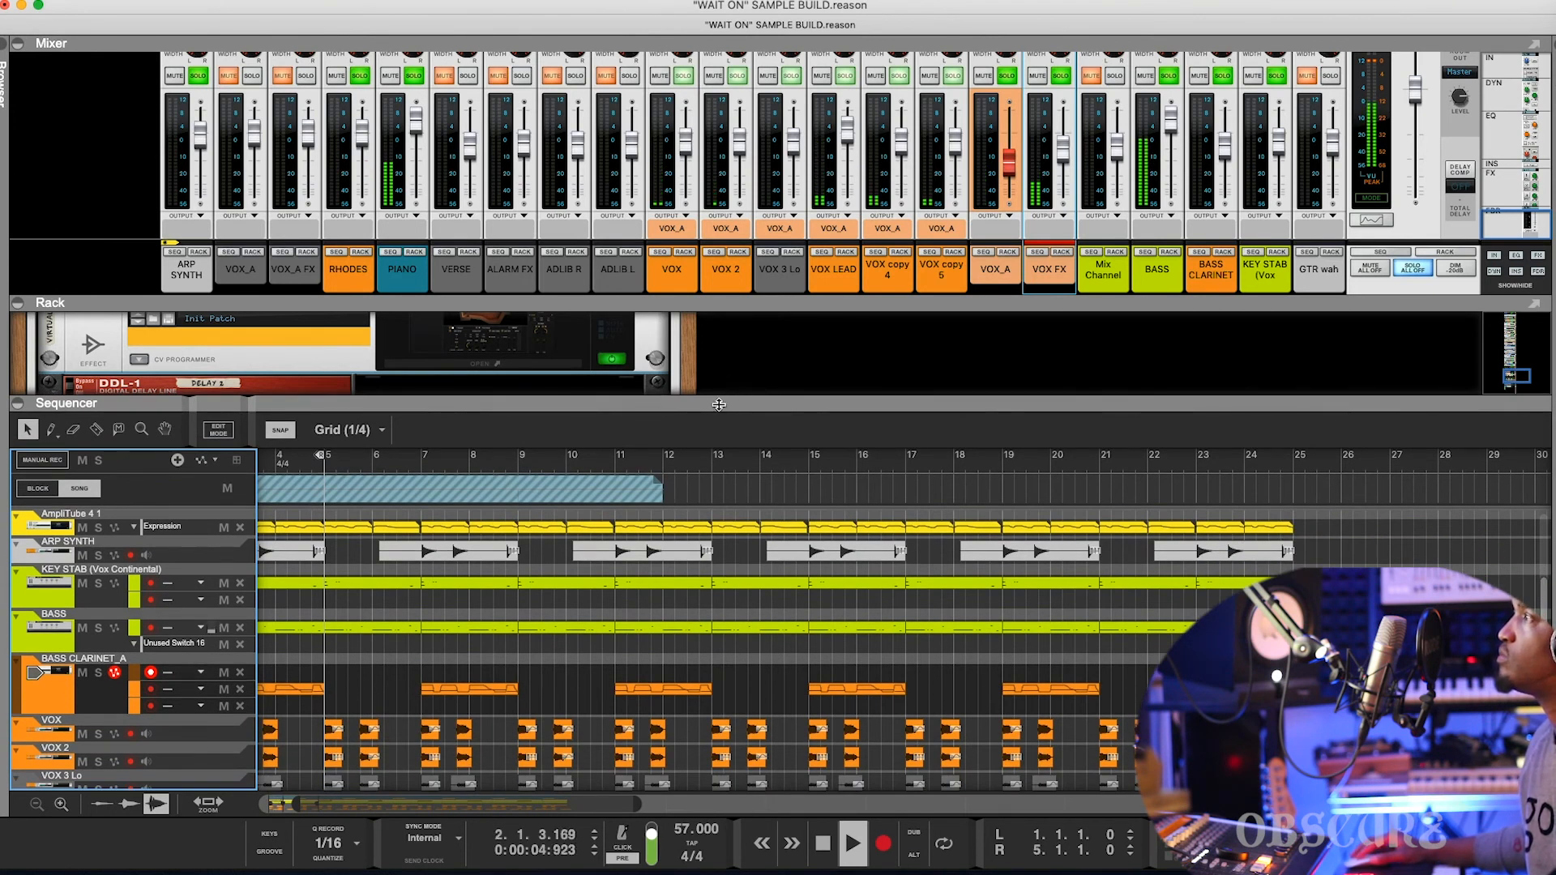
left_click_drag(724, 309, 733, 191)
left_click_drag(709, 397, 730, 196)
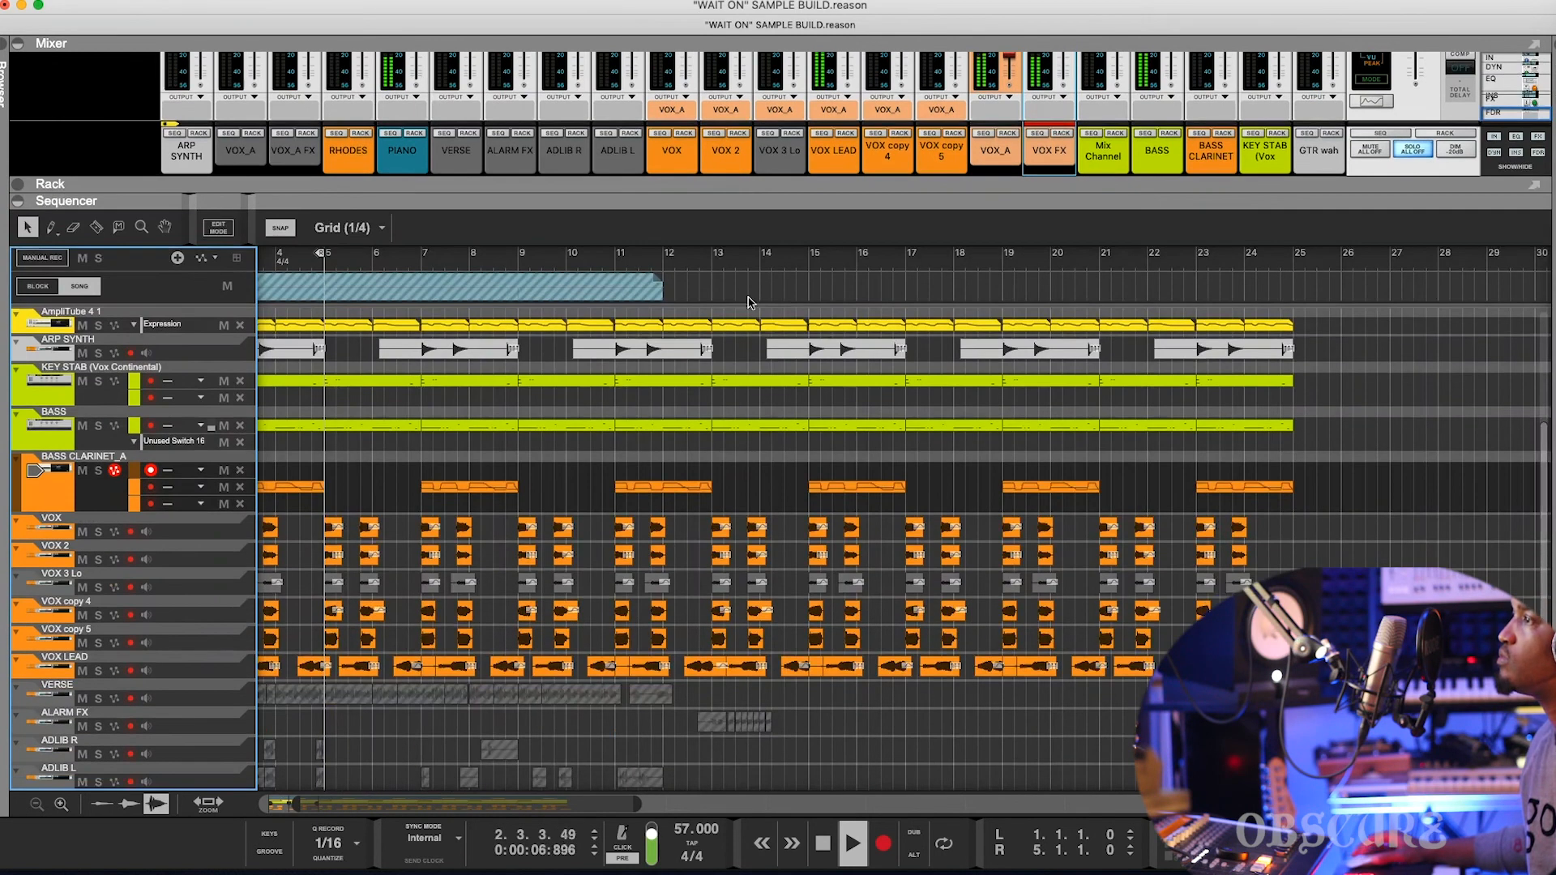
key("space")
key("shift+Return")
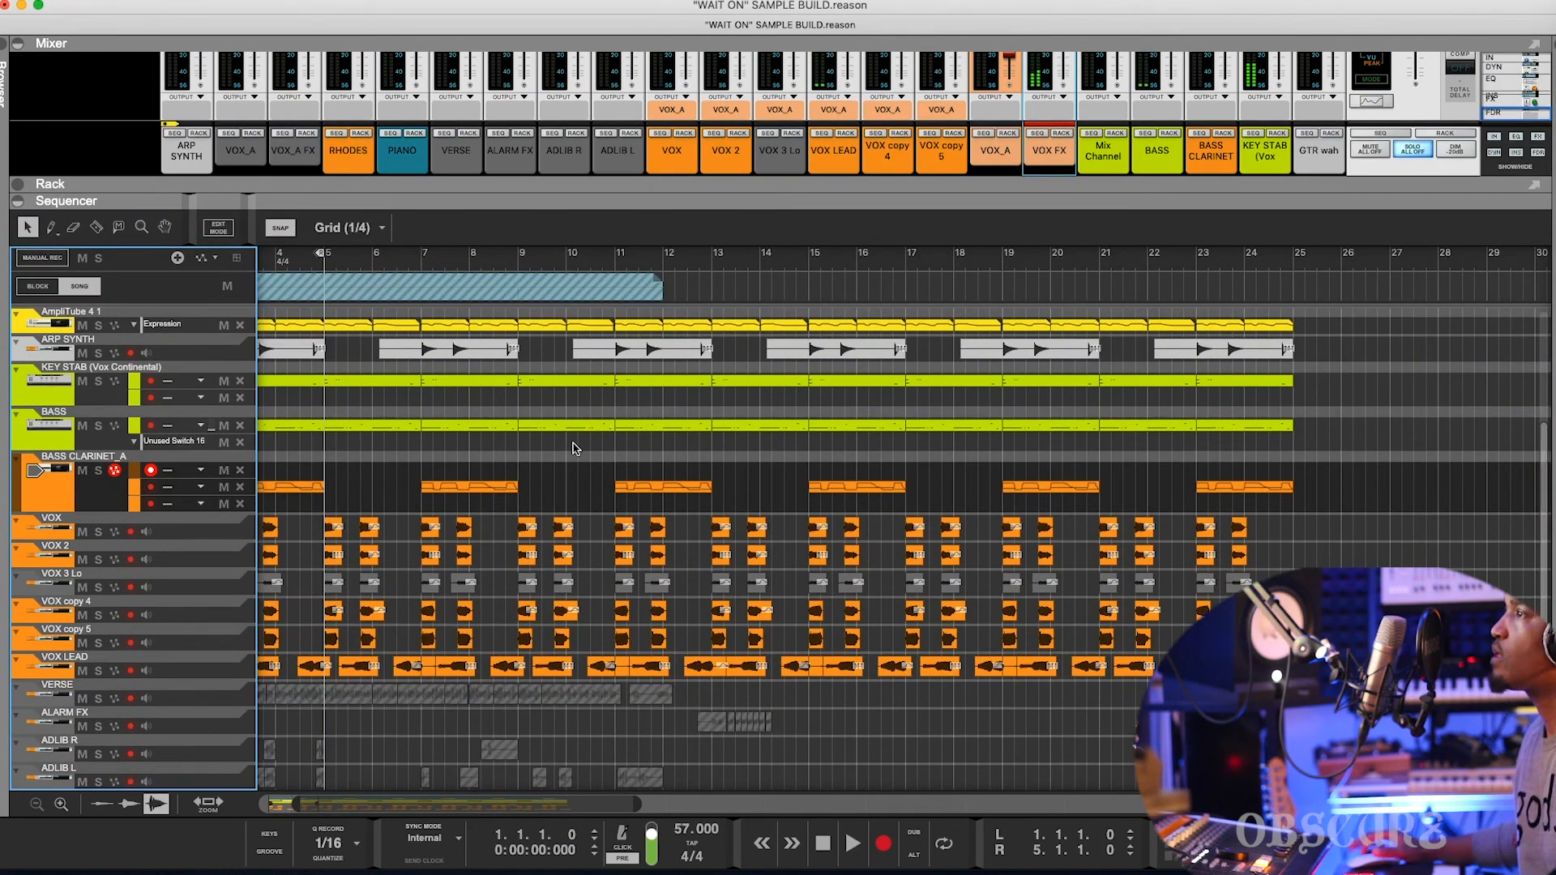
Play the full arrangement with the VERSE, ALARM FX and ADLIB tracks from bar 1, enlarging the mixer during playback.
key("h")
key("h")
key("h")
key("g")
scroll(609, 380, "down", 2)
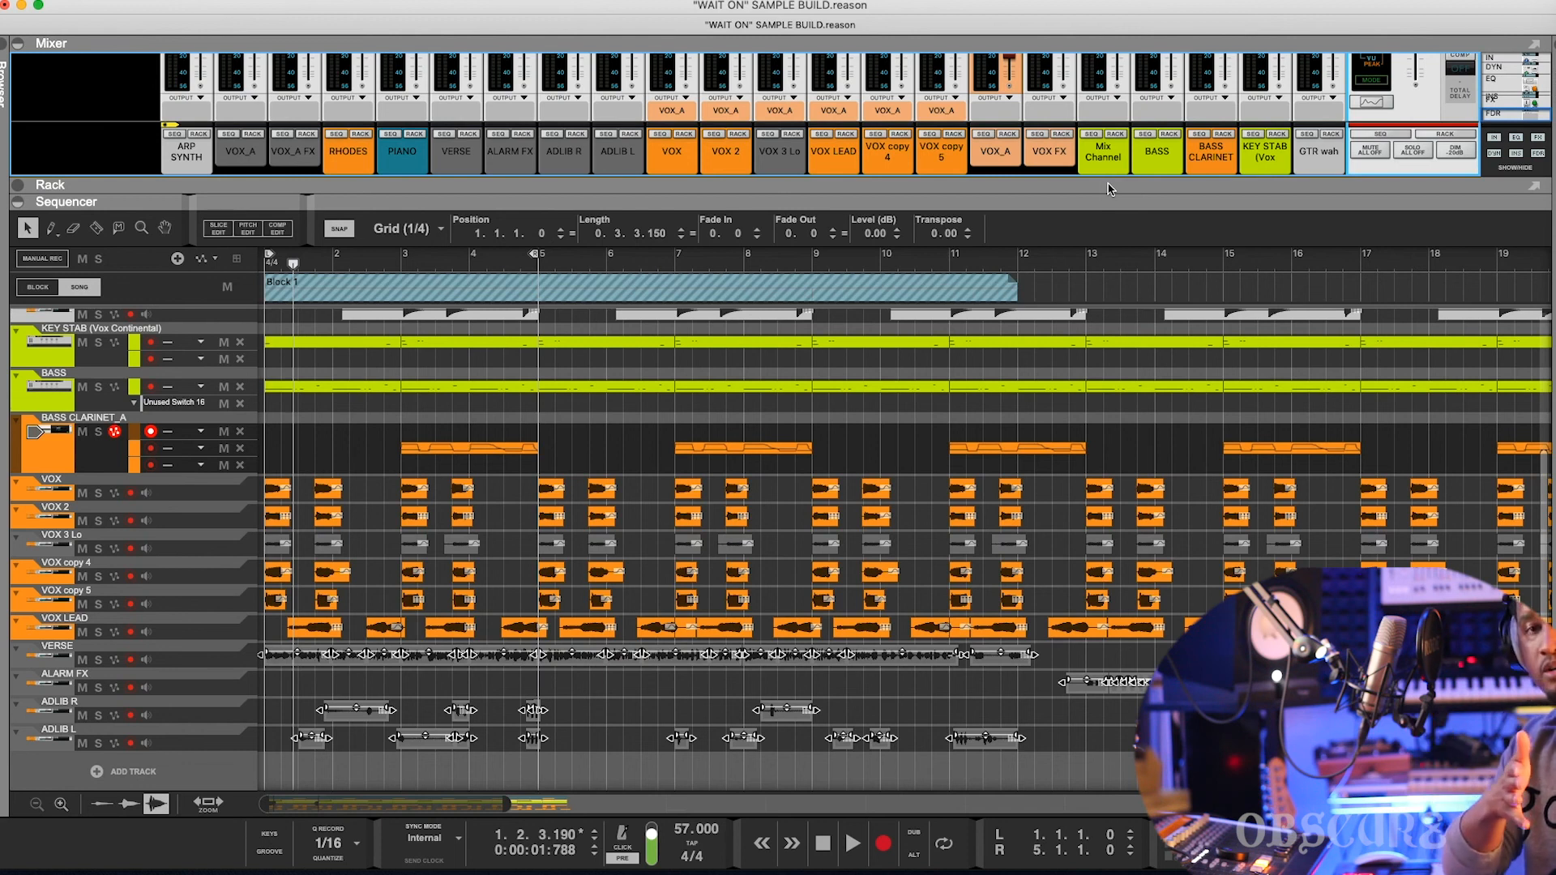
key("shift+Return")
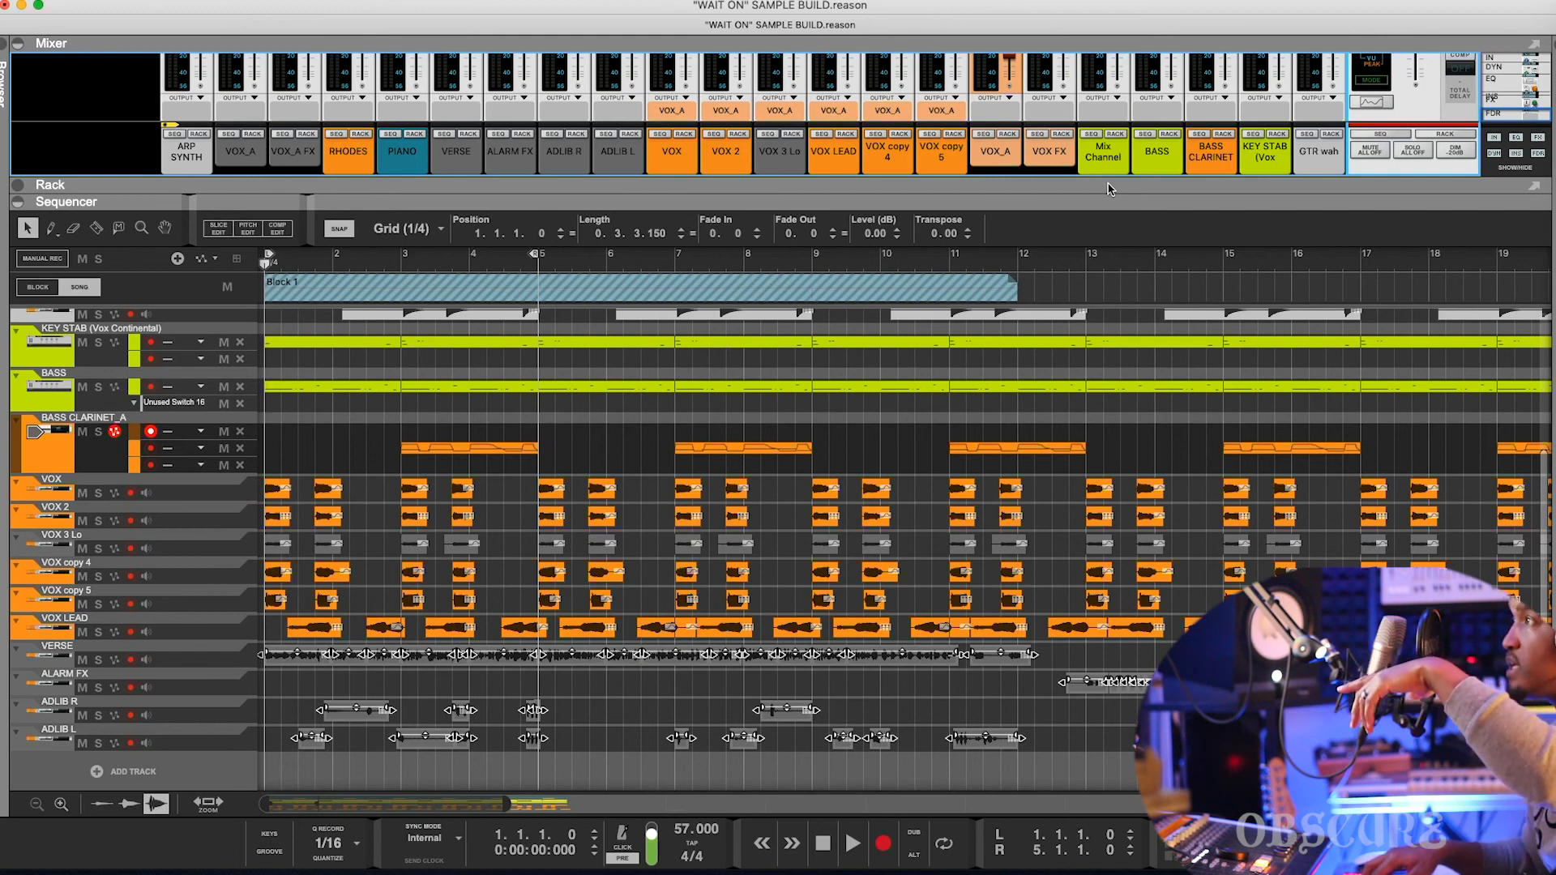
key("space")
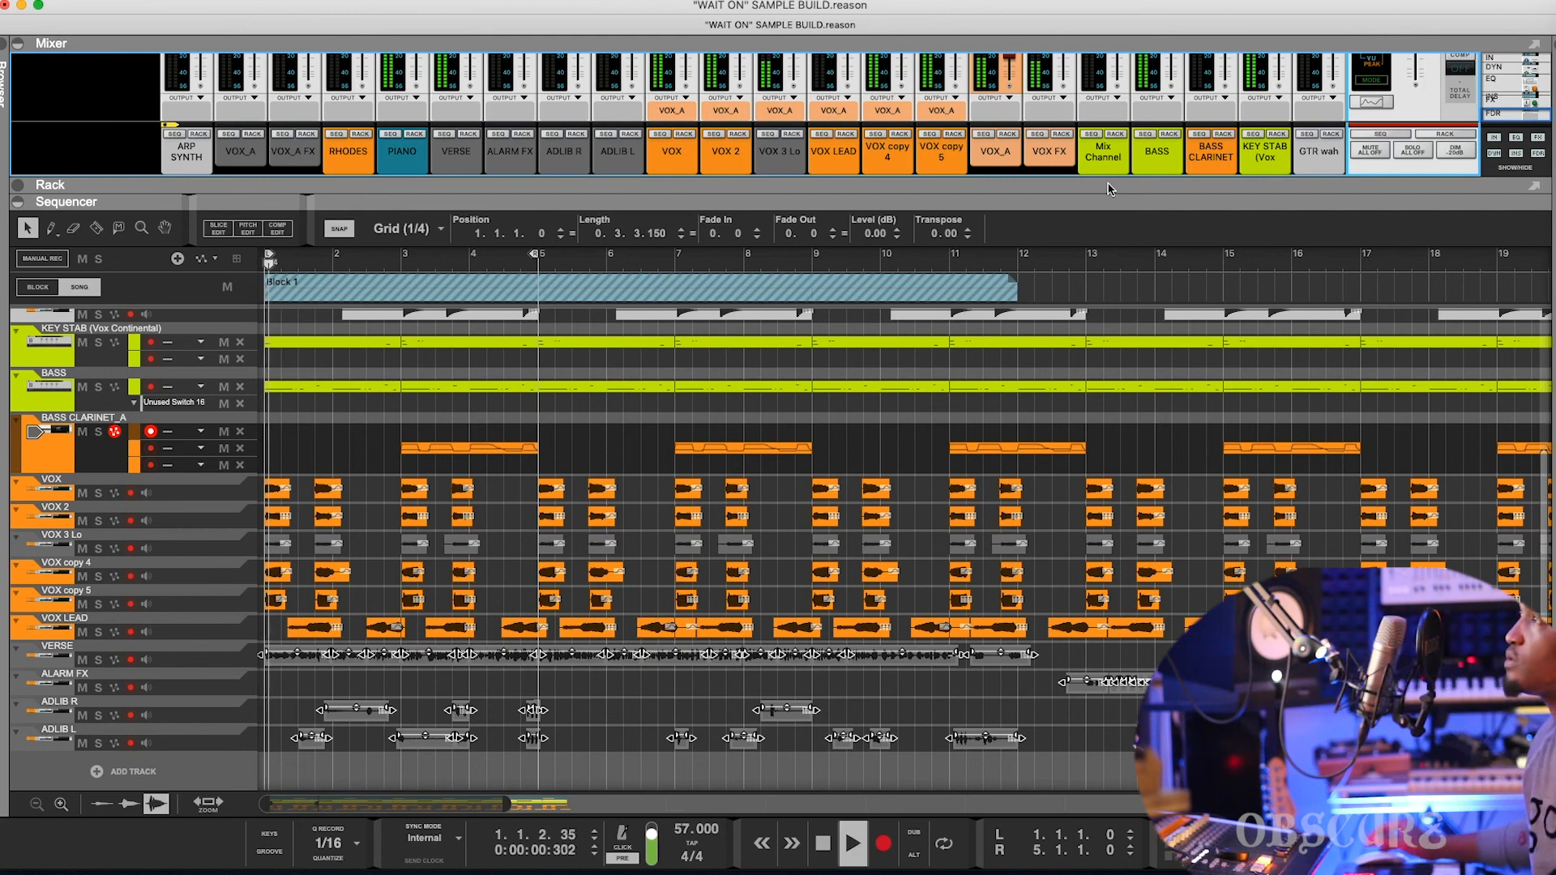
left_click_drag(1108, 185, 1109, 220)
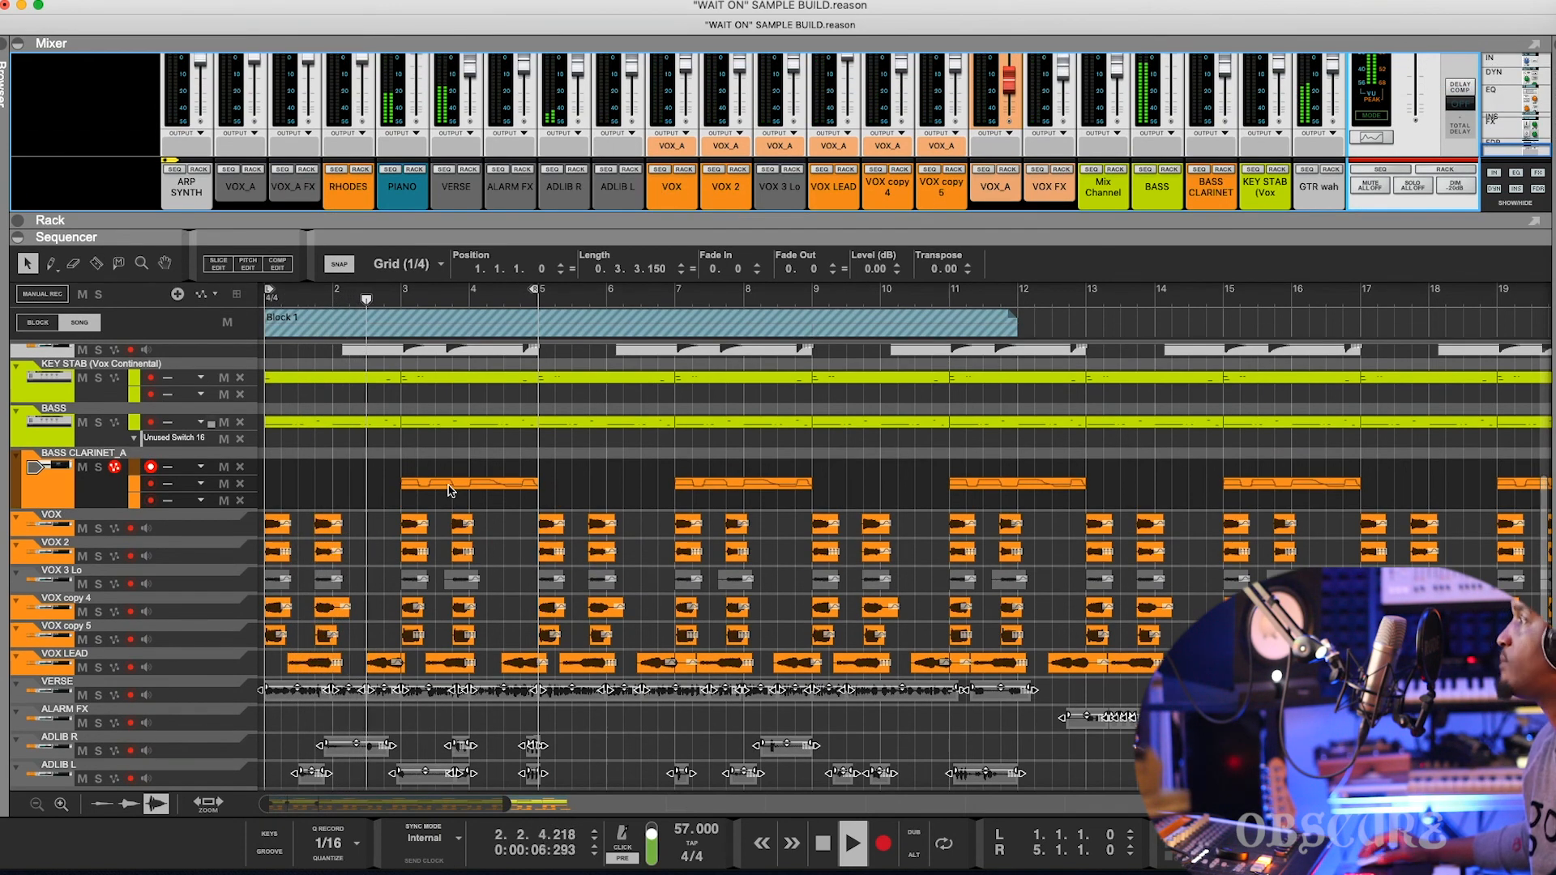
left_click_drag(912, 220, 912, 243)
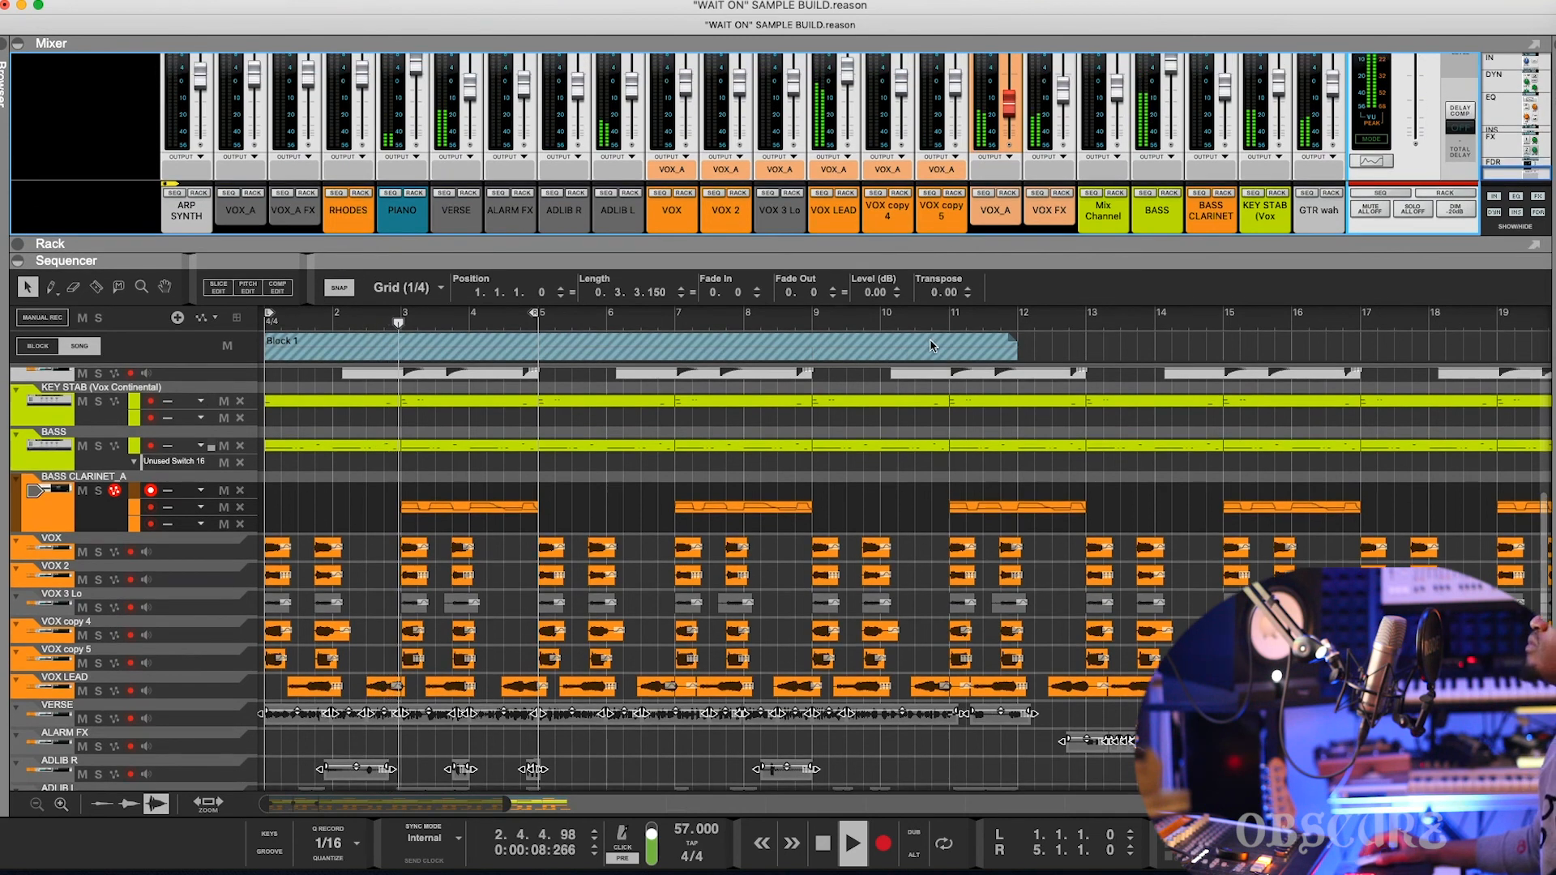